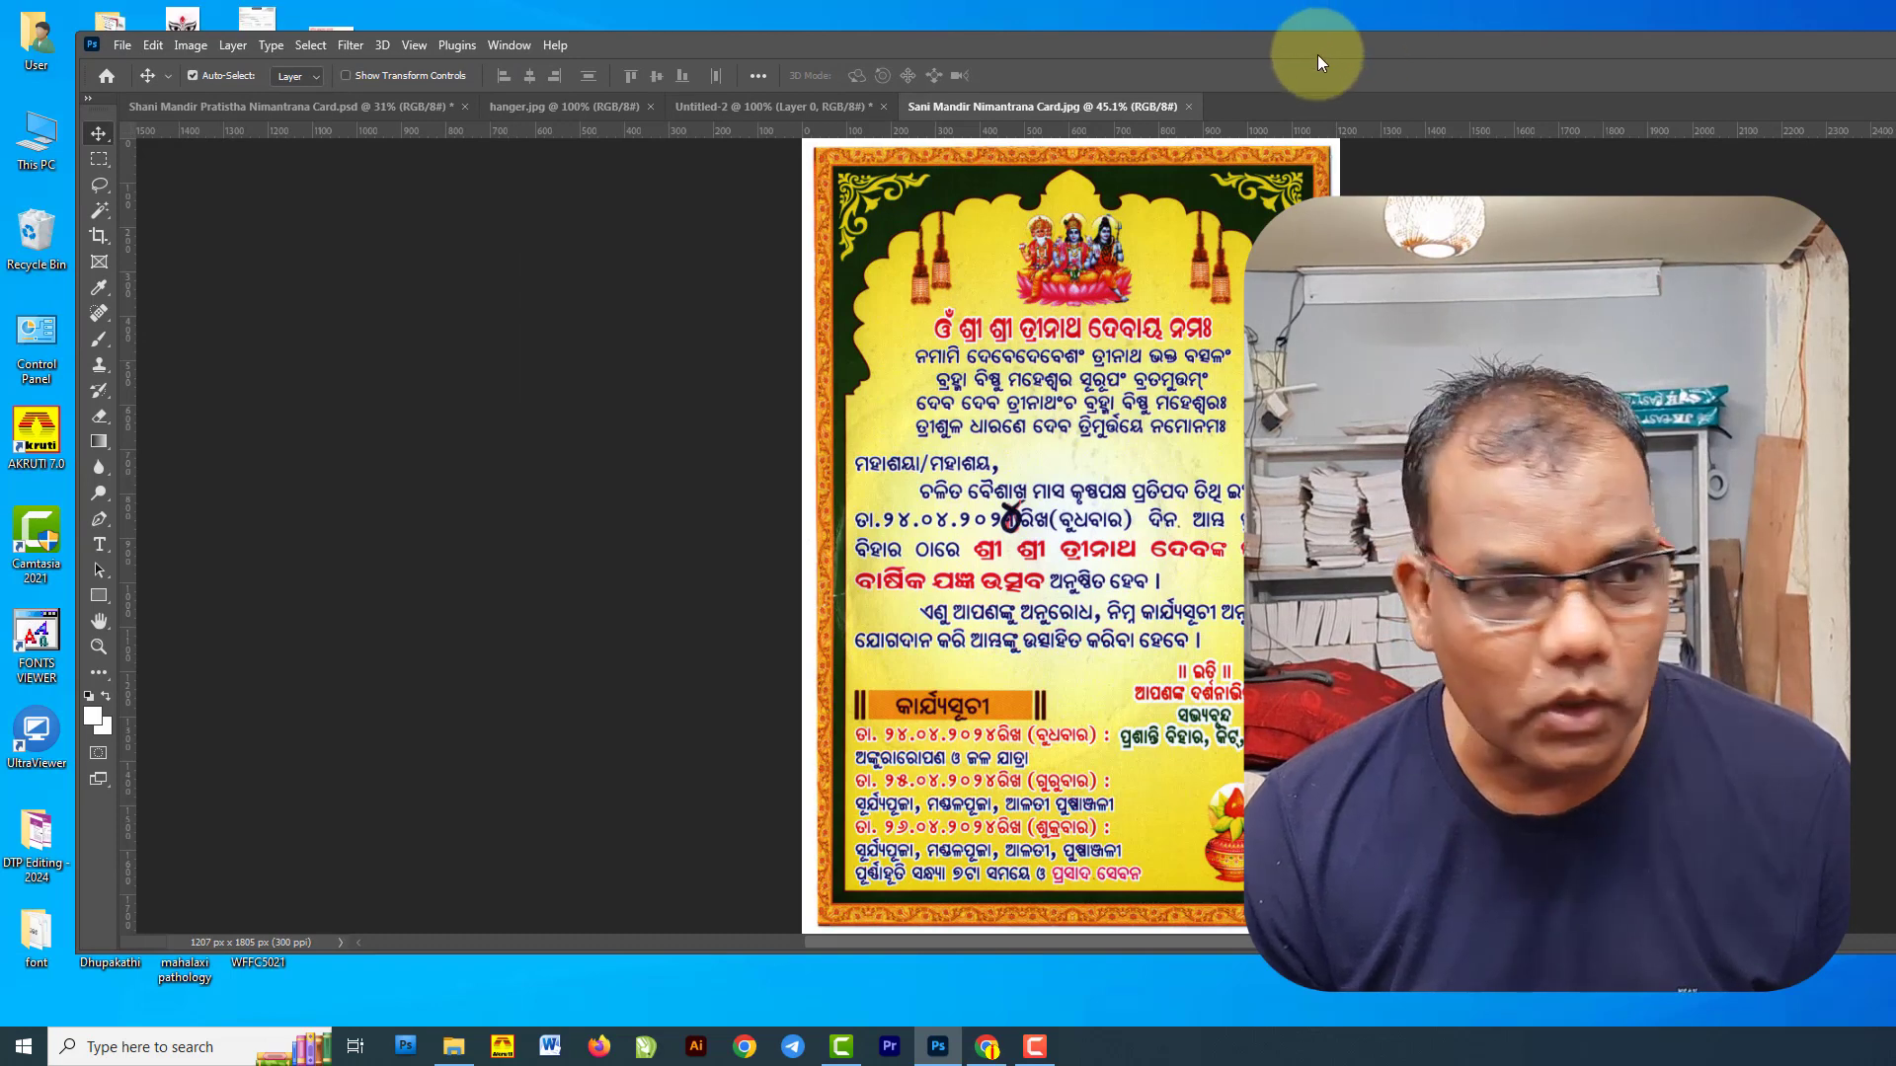
# Move and enlarge the Photoshop window so the invitation card and all editing panels fit the screen.
pyautogui.moveTo(1318, 55); pyautogui.dragTo(1245, 28)
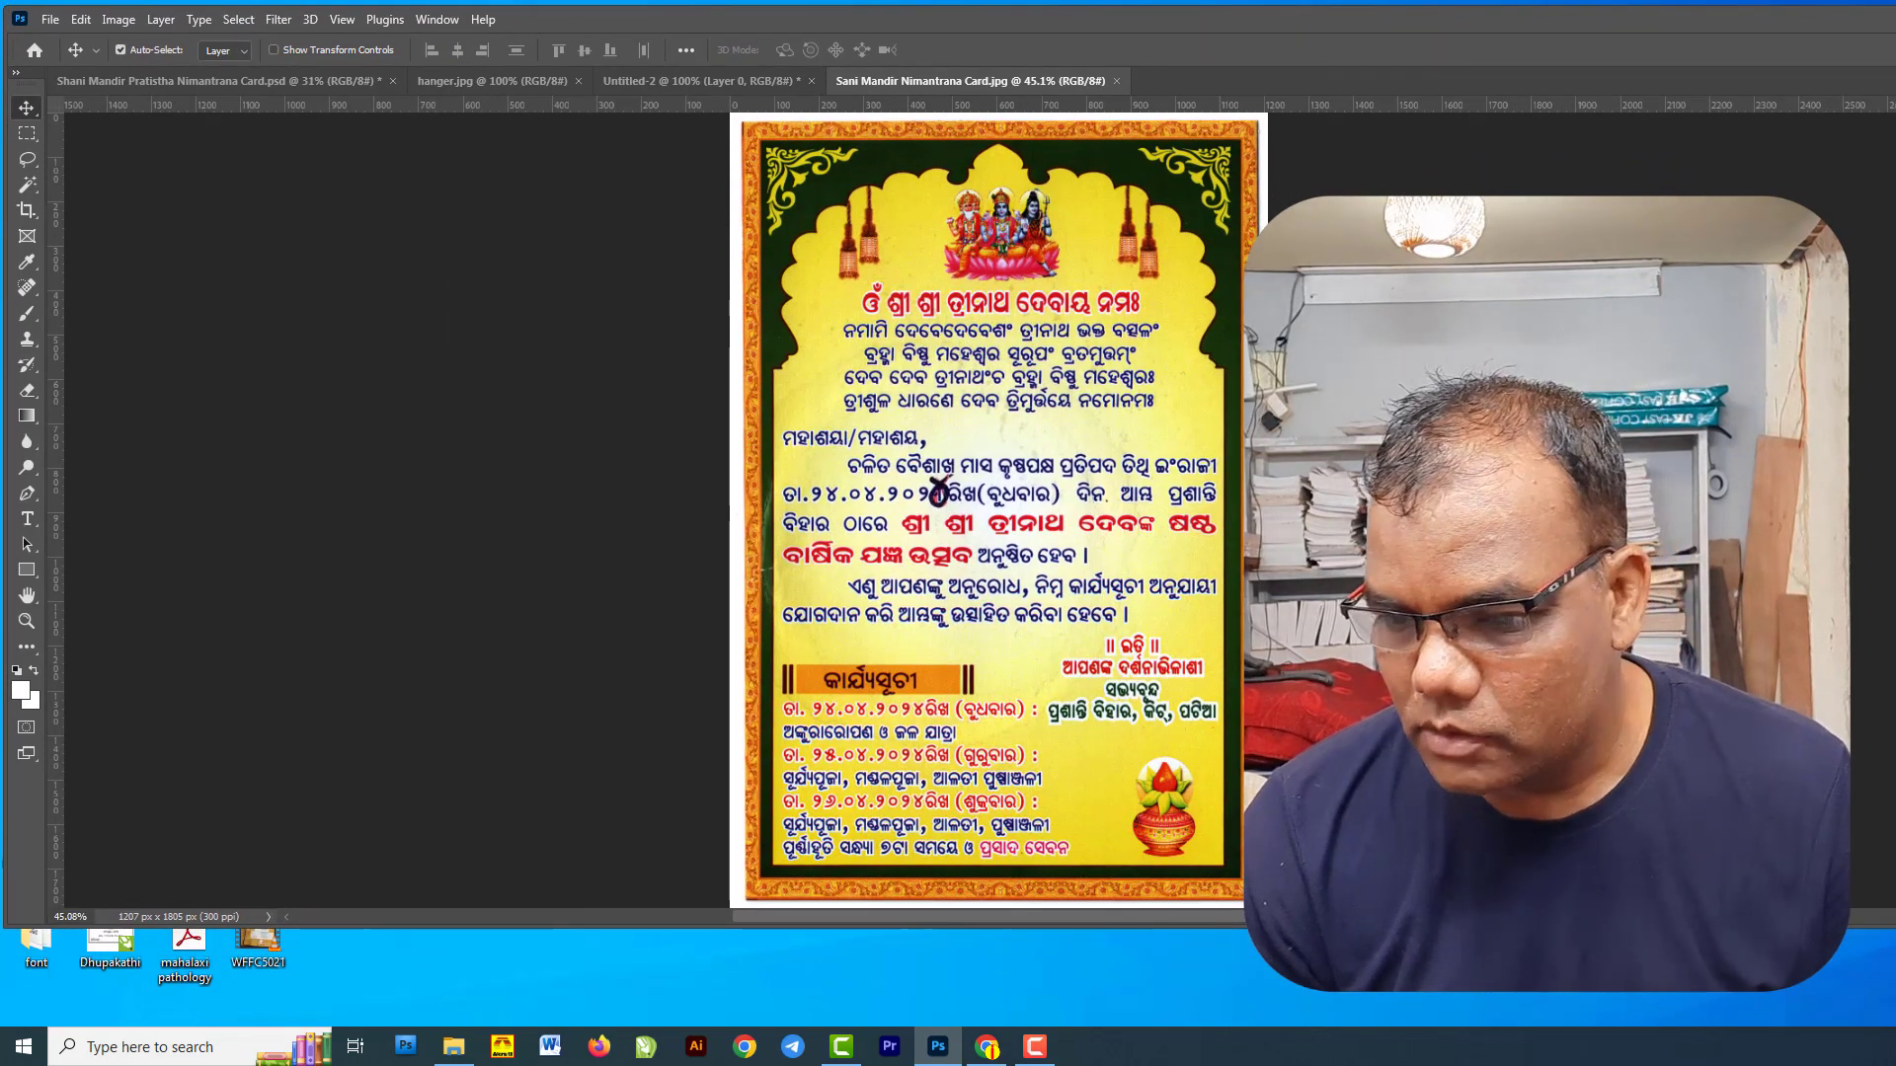
pyautogui.moveTo(1895, 835); pyautogui.dragTo(1892, 835)
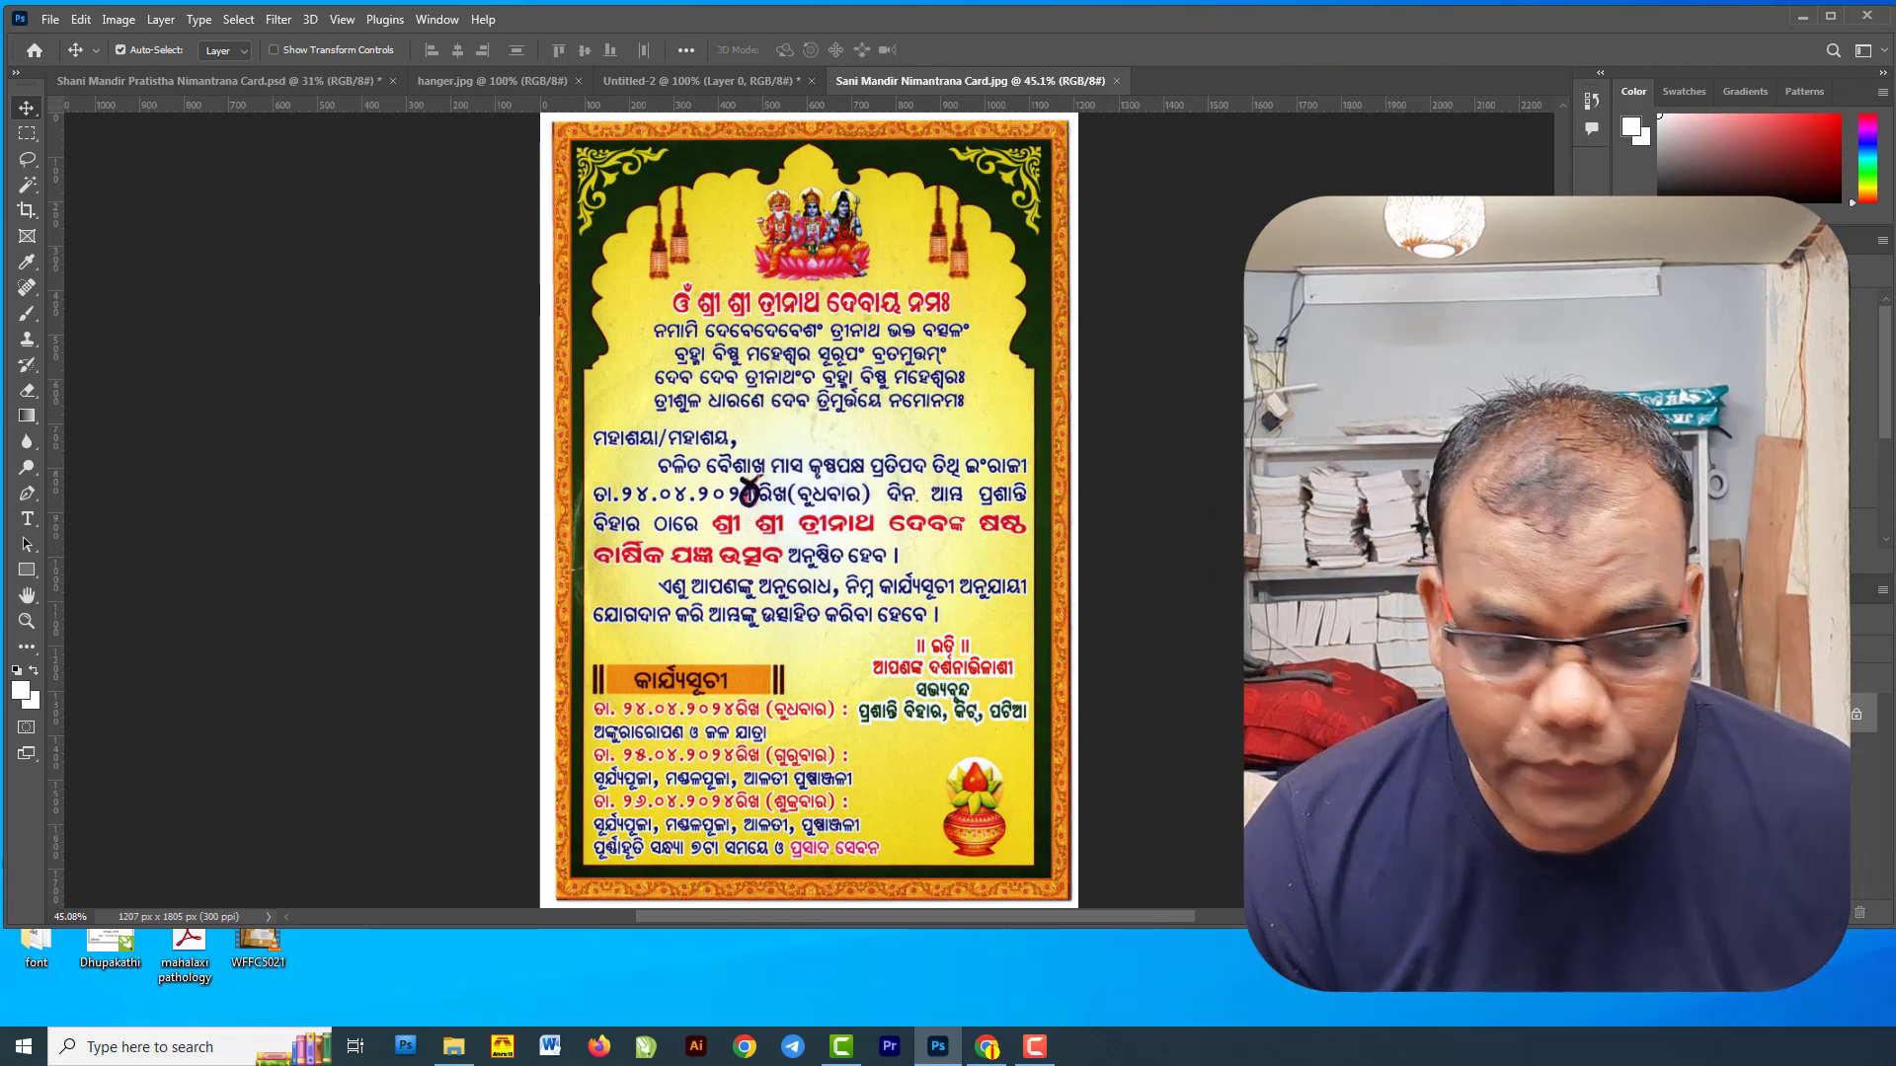
pyautogui.moveTo(1340, 927); pyautogui.dragTo(1340, 1015)
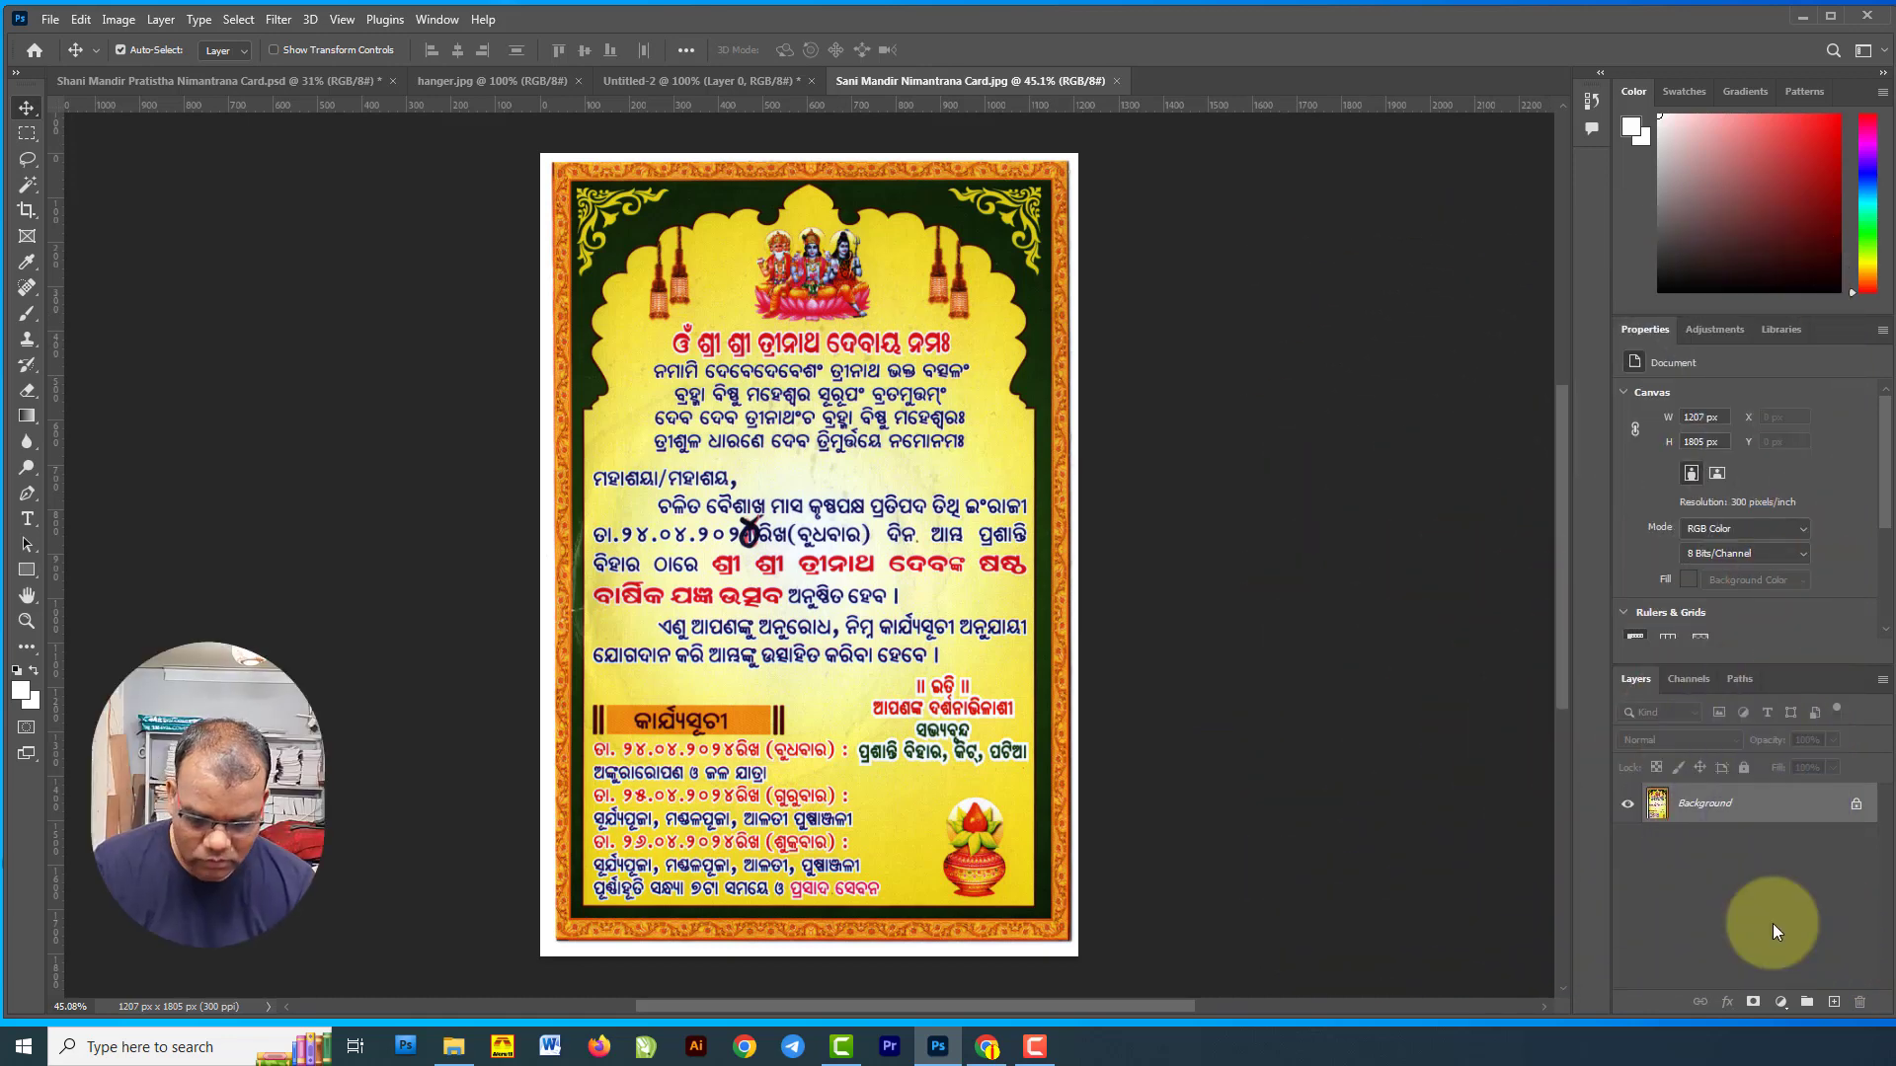
# Convert the locked Background of the invitation card into a normal layer named Layer 0.
pyautogui.press('F7')
pyautogui.press('F7')
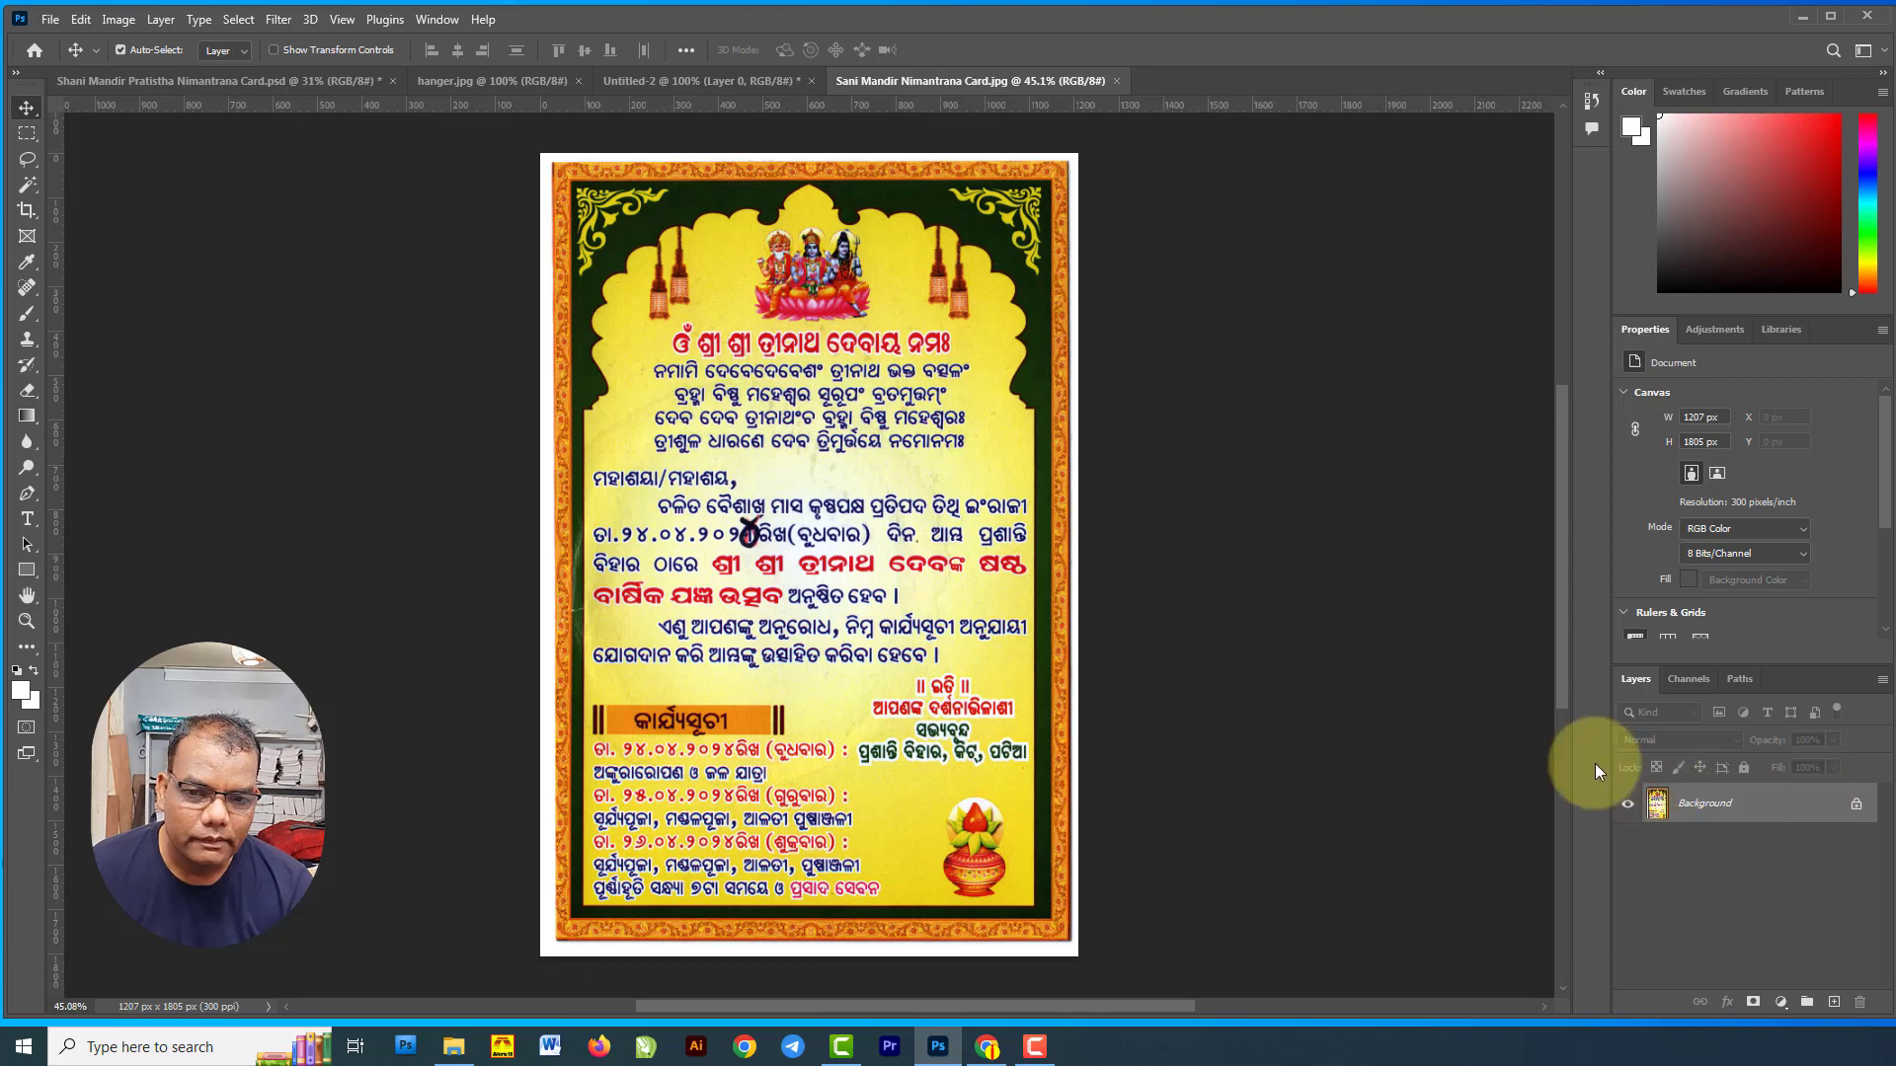
pyautogui.doubleClick(1809, 803)
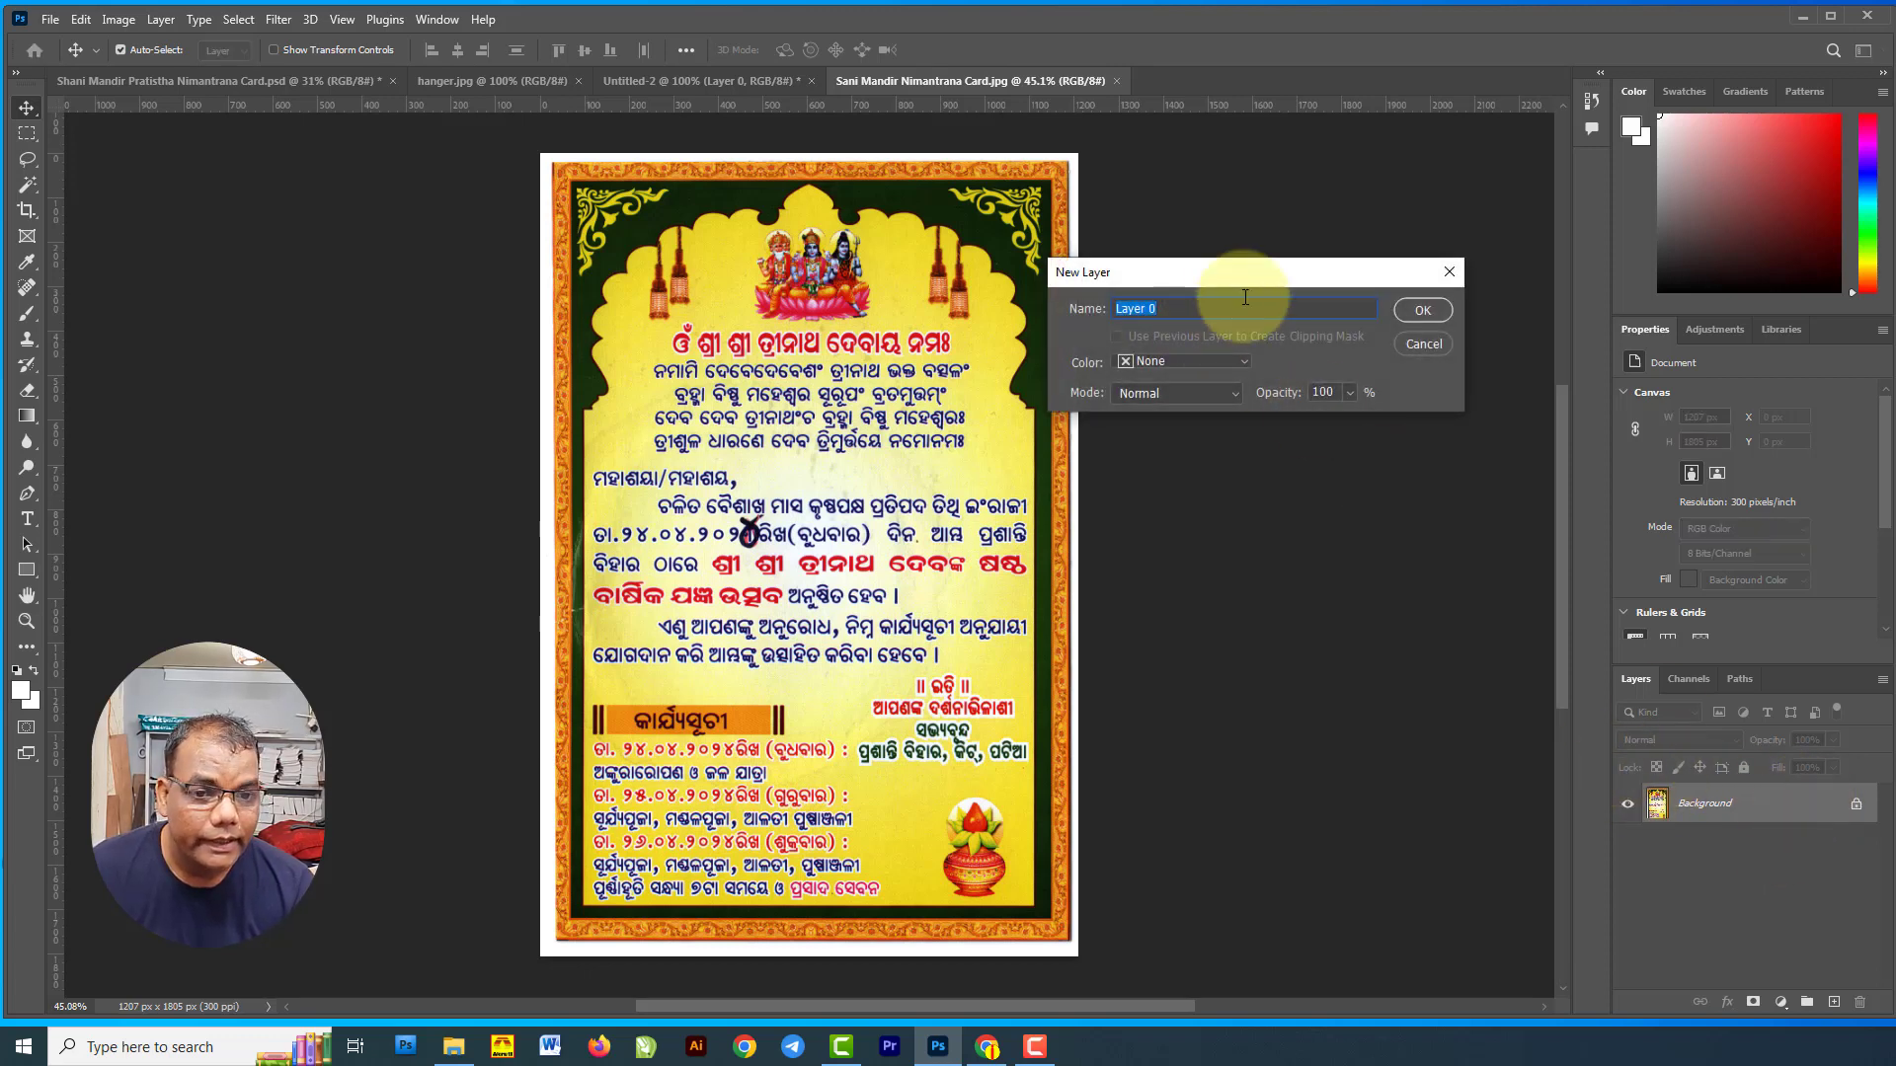
pyautogui.click(1428, 309)
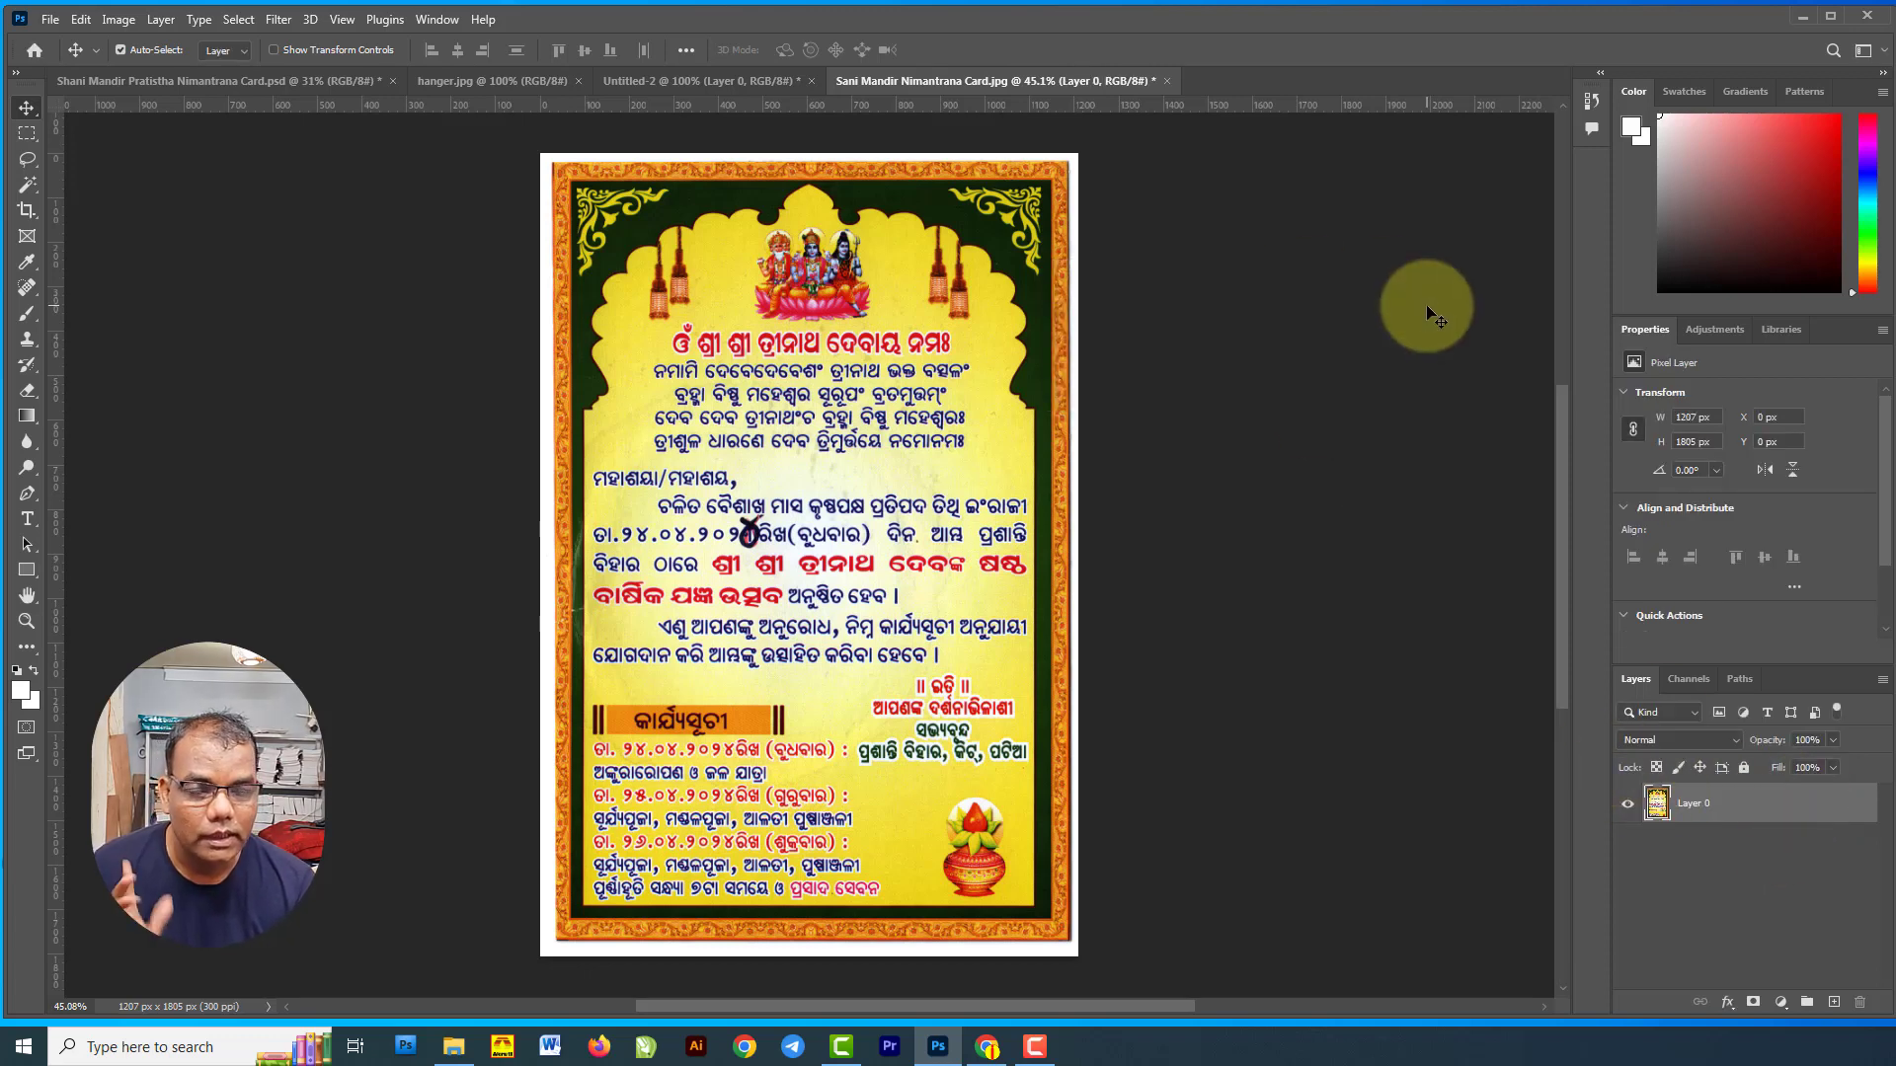
# Duplicate Layer 0 and hide the original beneath the copy.
pyautogui.press('ctrl')
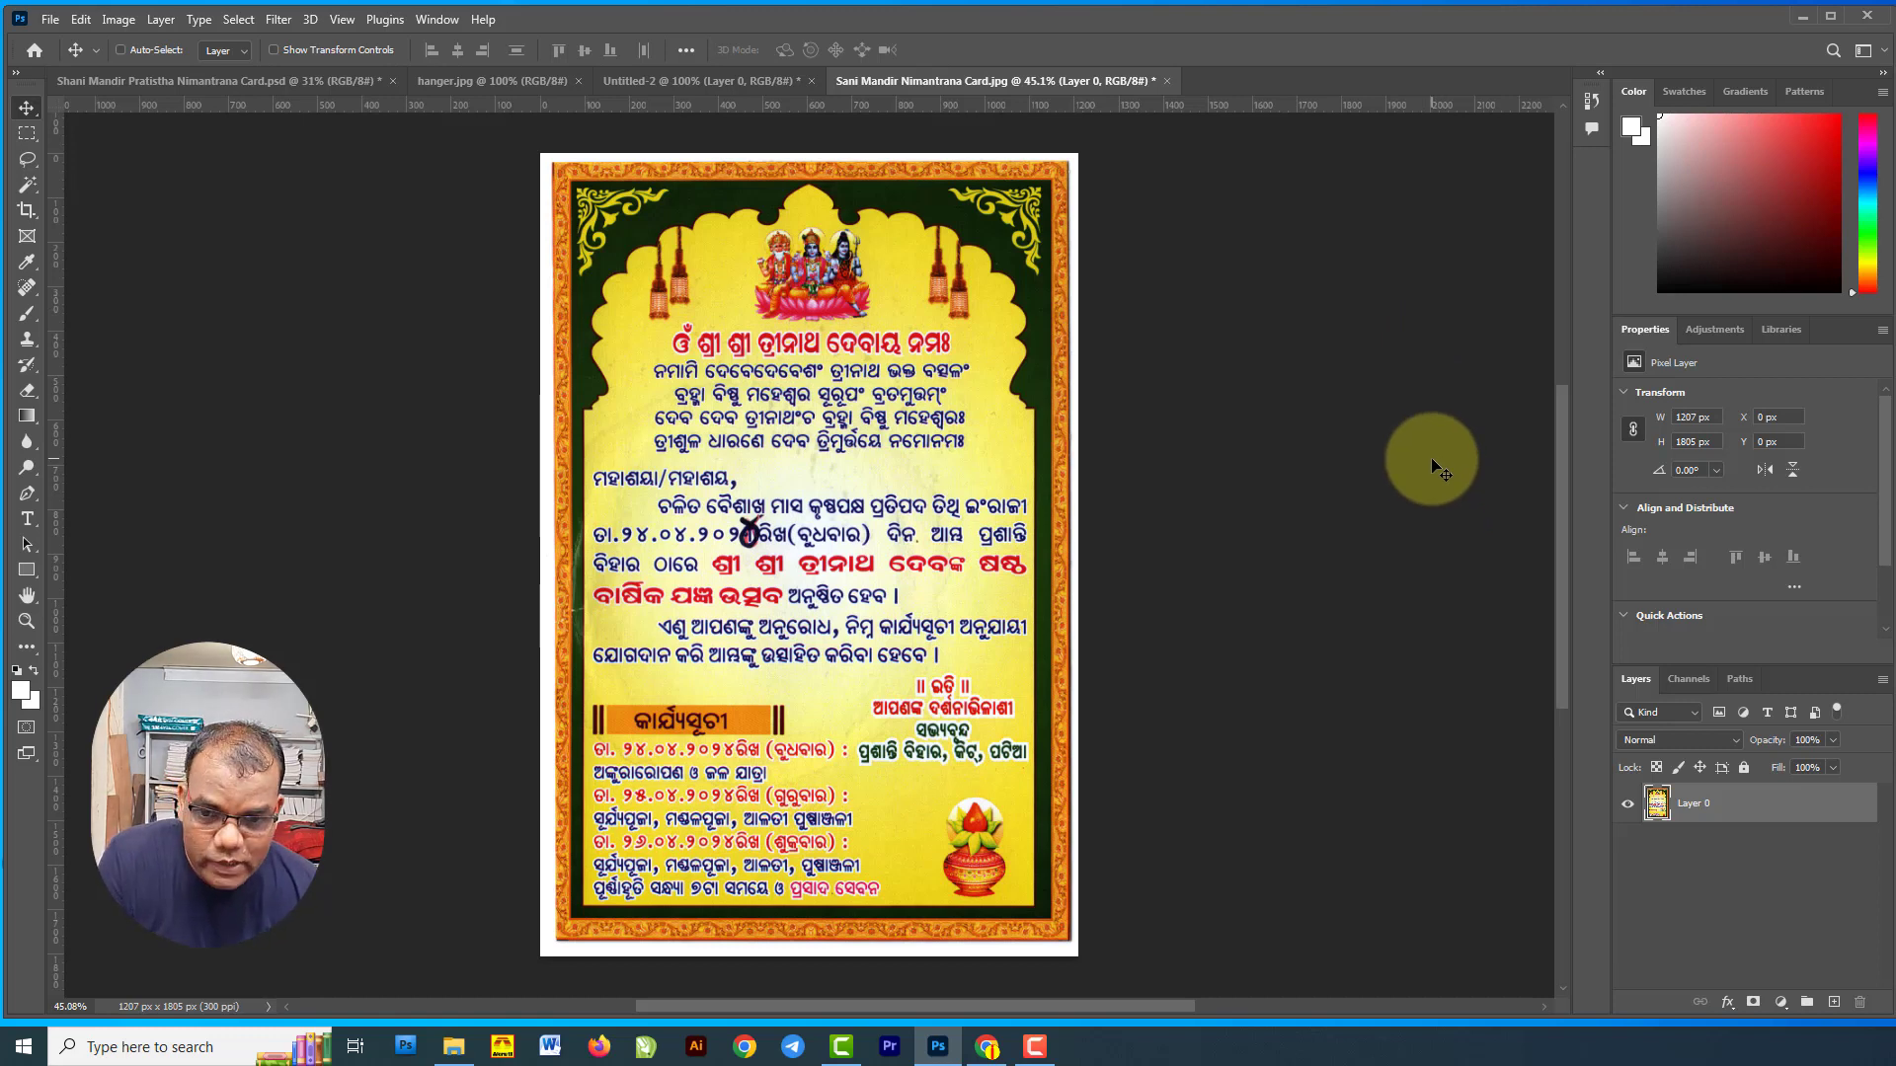
pyautogui.hotkey('ctrl', 'j')
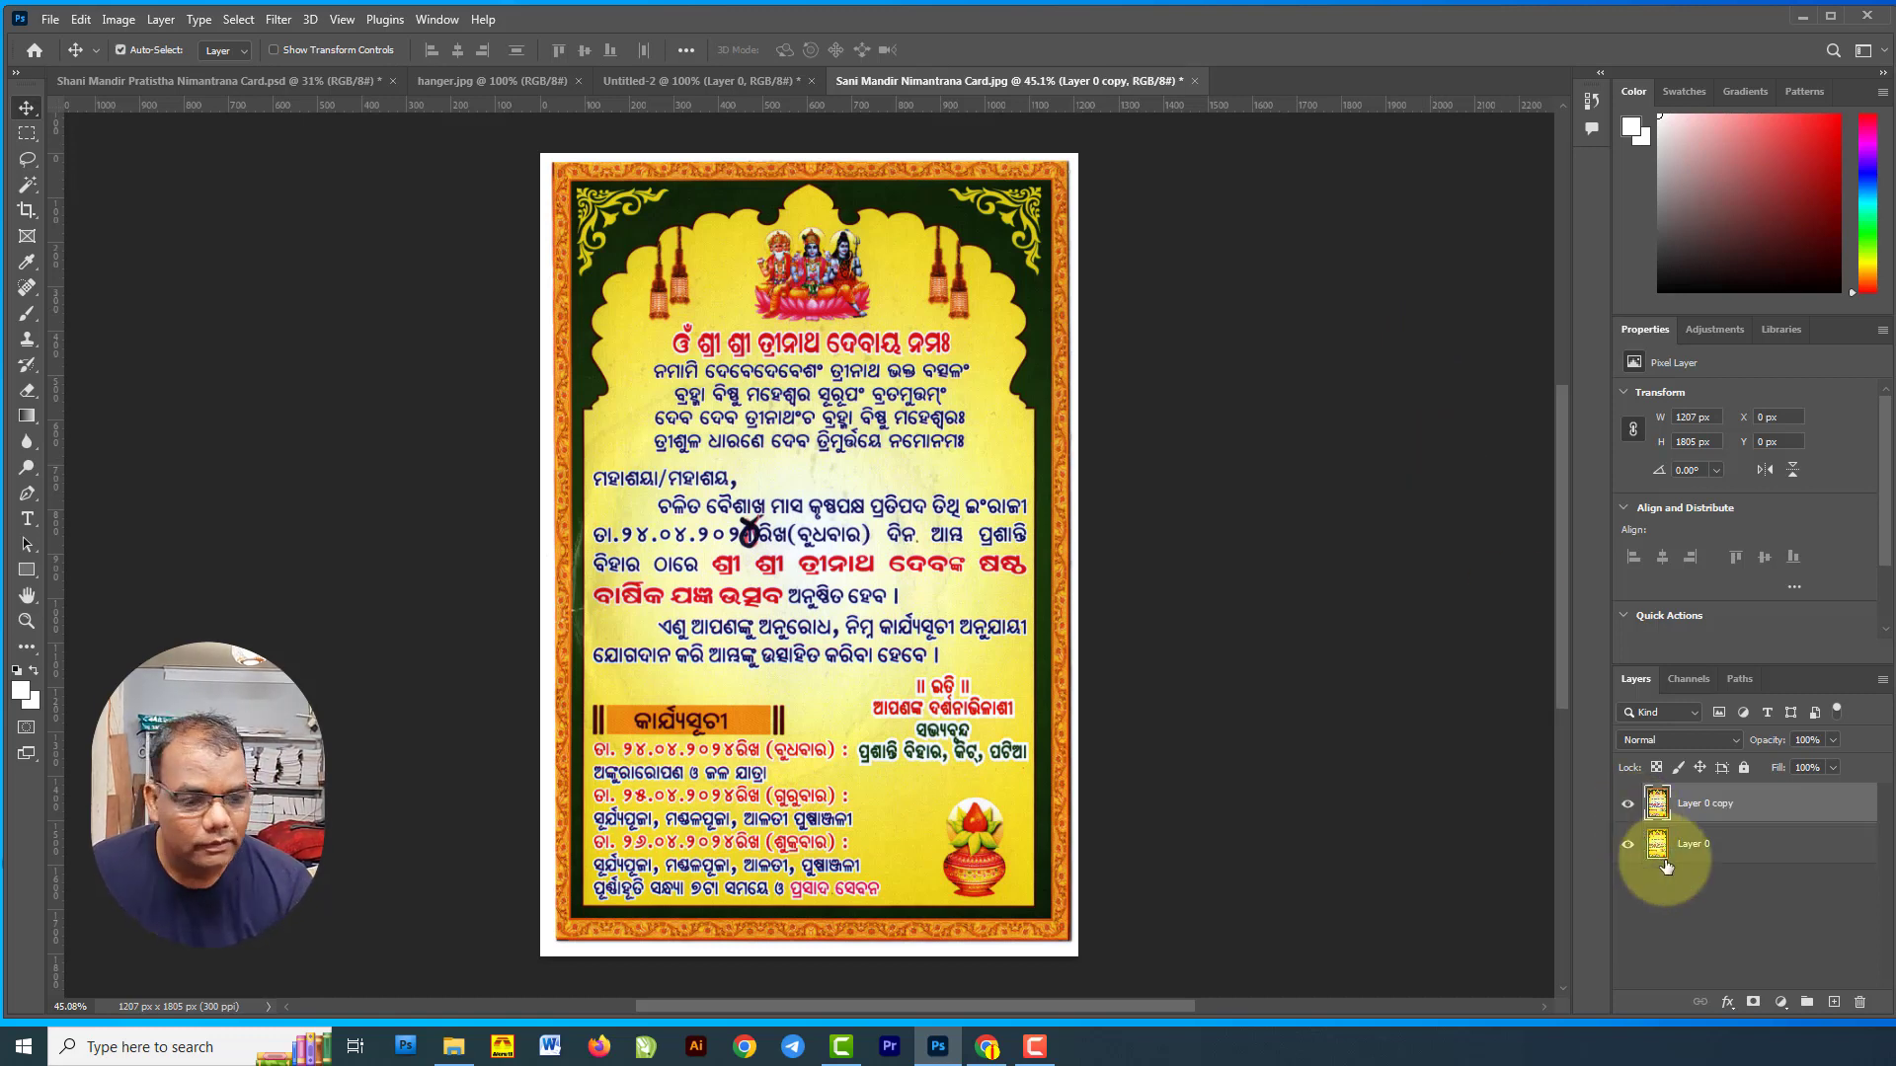
pyautogui.click(1627, 845)
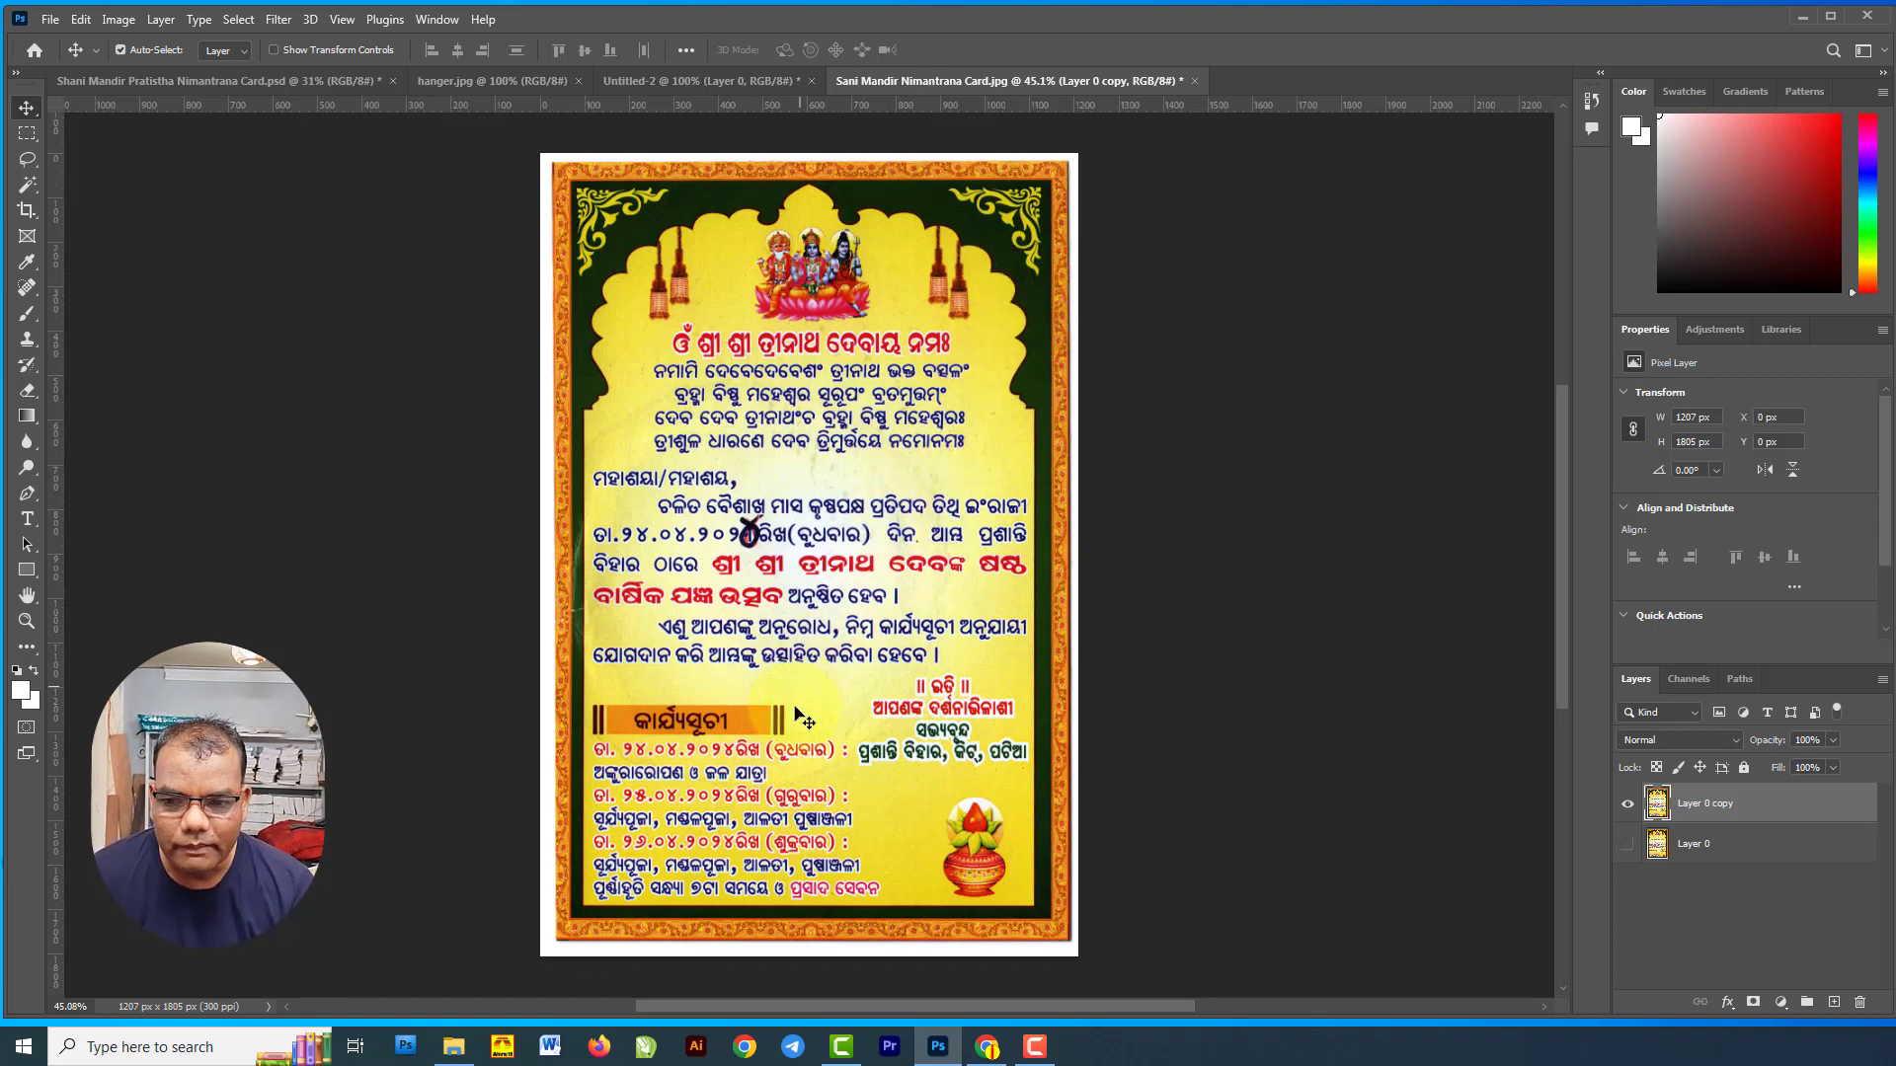
# Lasso a freehand selection of about 174 by 247 px around the two hanging tassels left of the deities.
pyautogui.scroll(1, 743, 632)
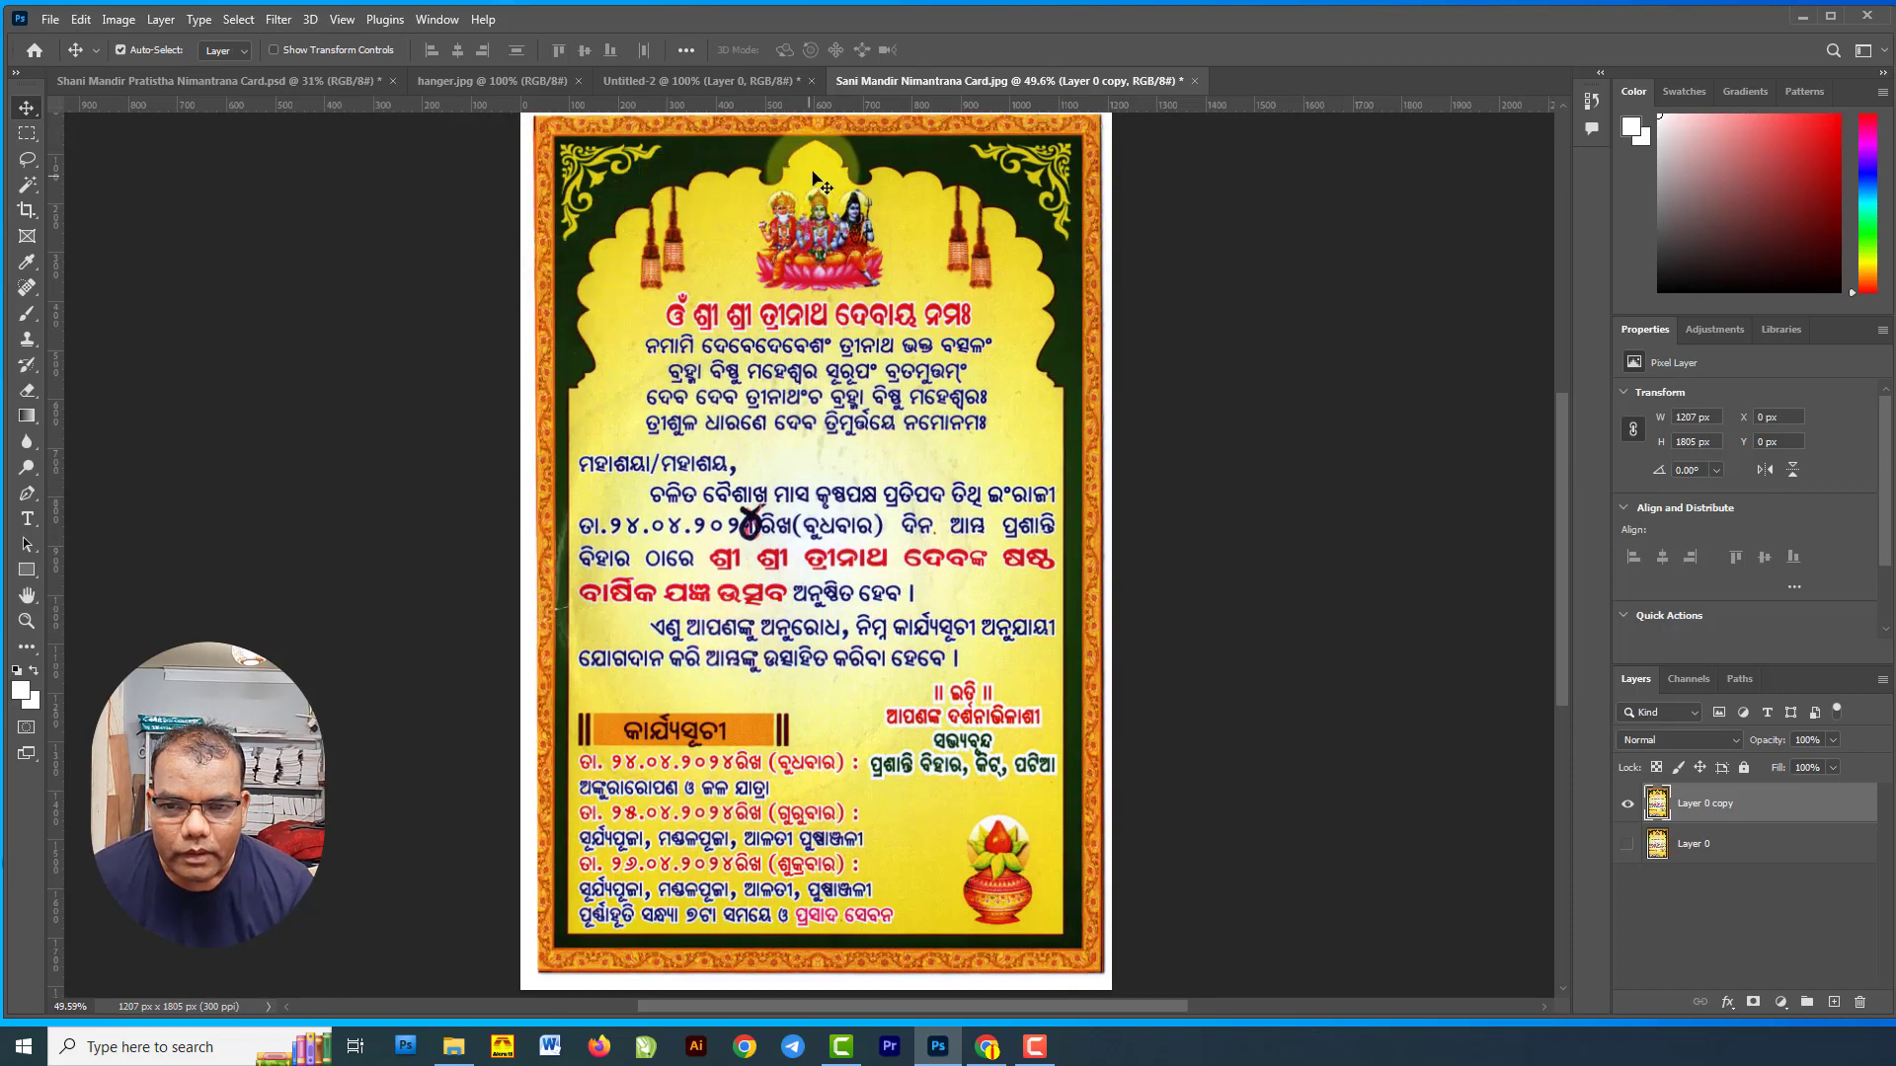
pyautogui.scroll(18, 671, 230)
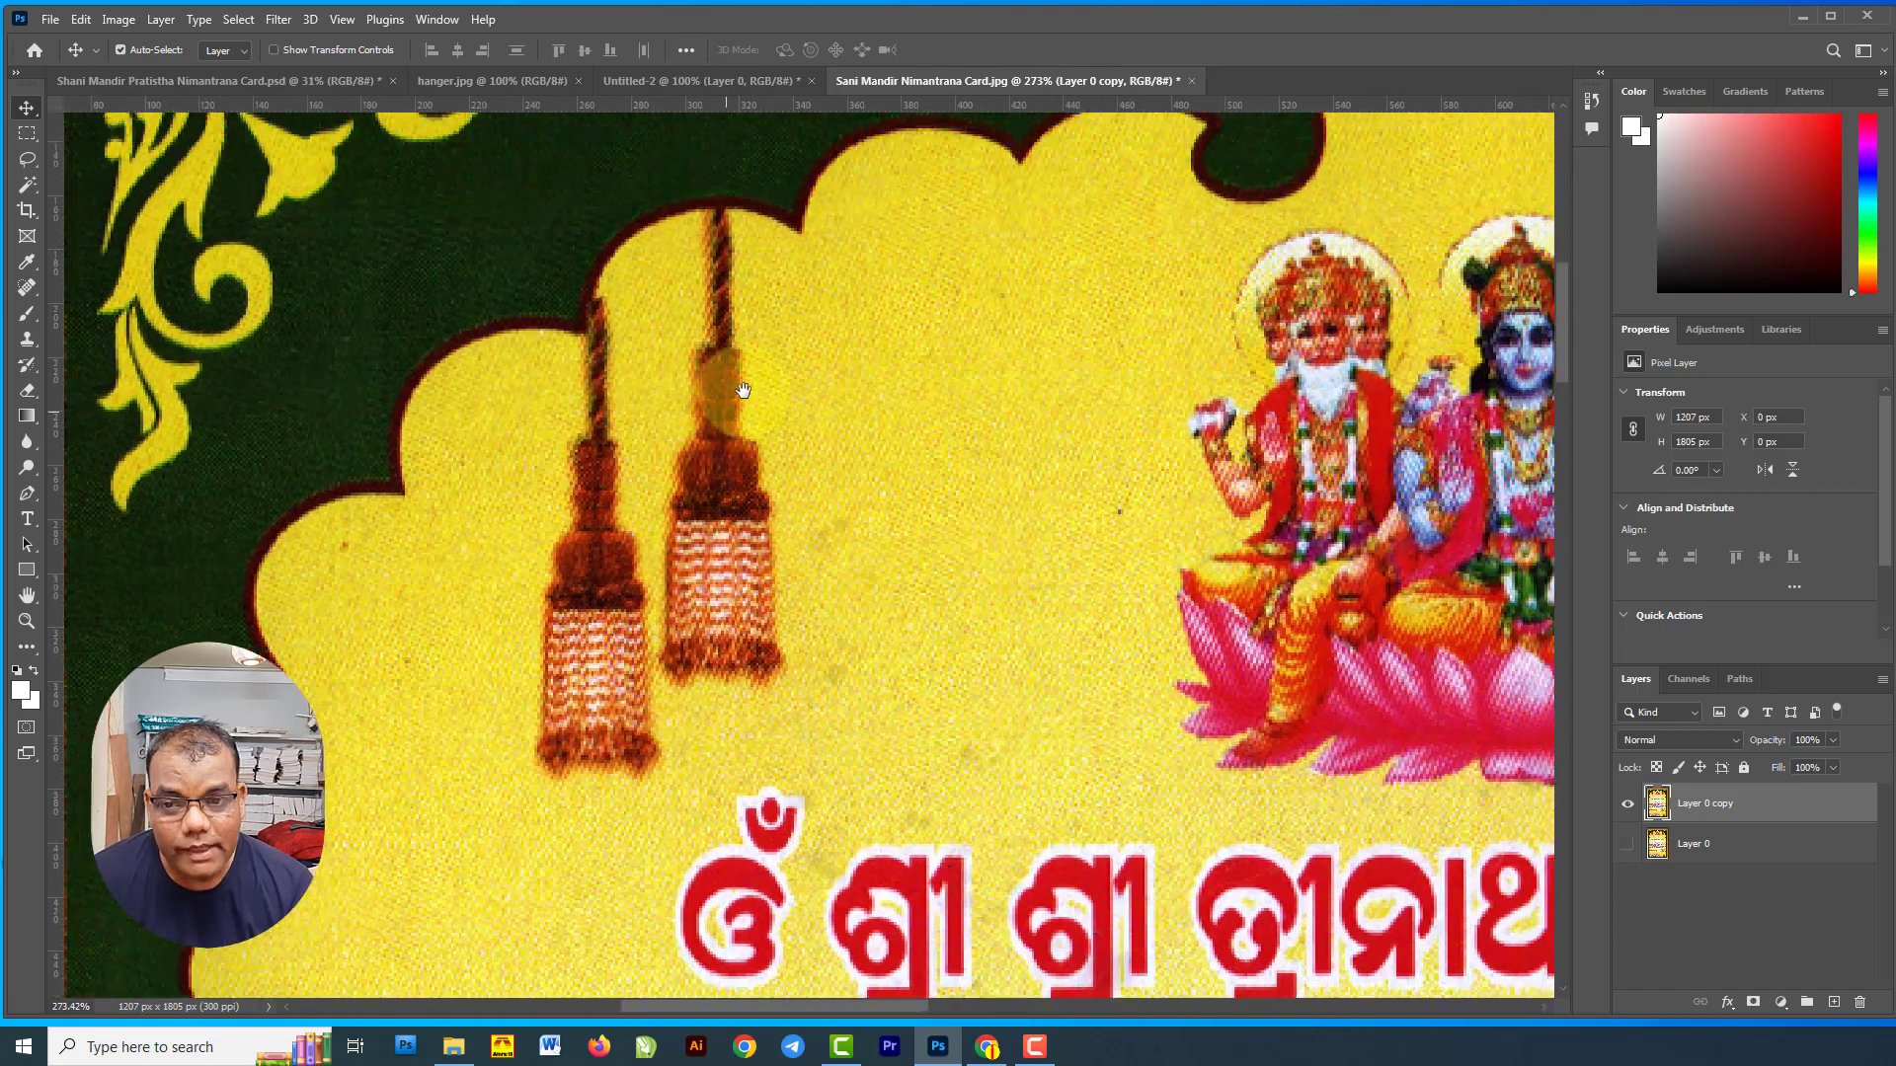
pyautogui.moveTo(744, 391); pyautogui.dragTo(744, 393)
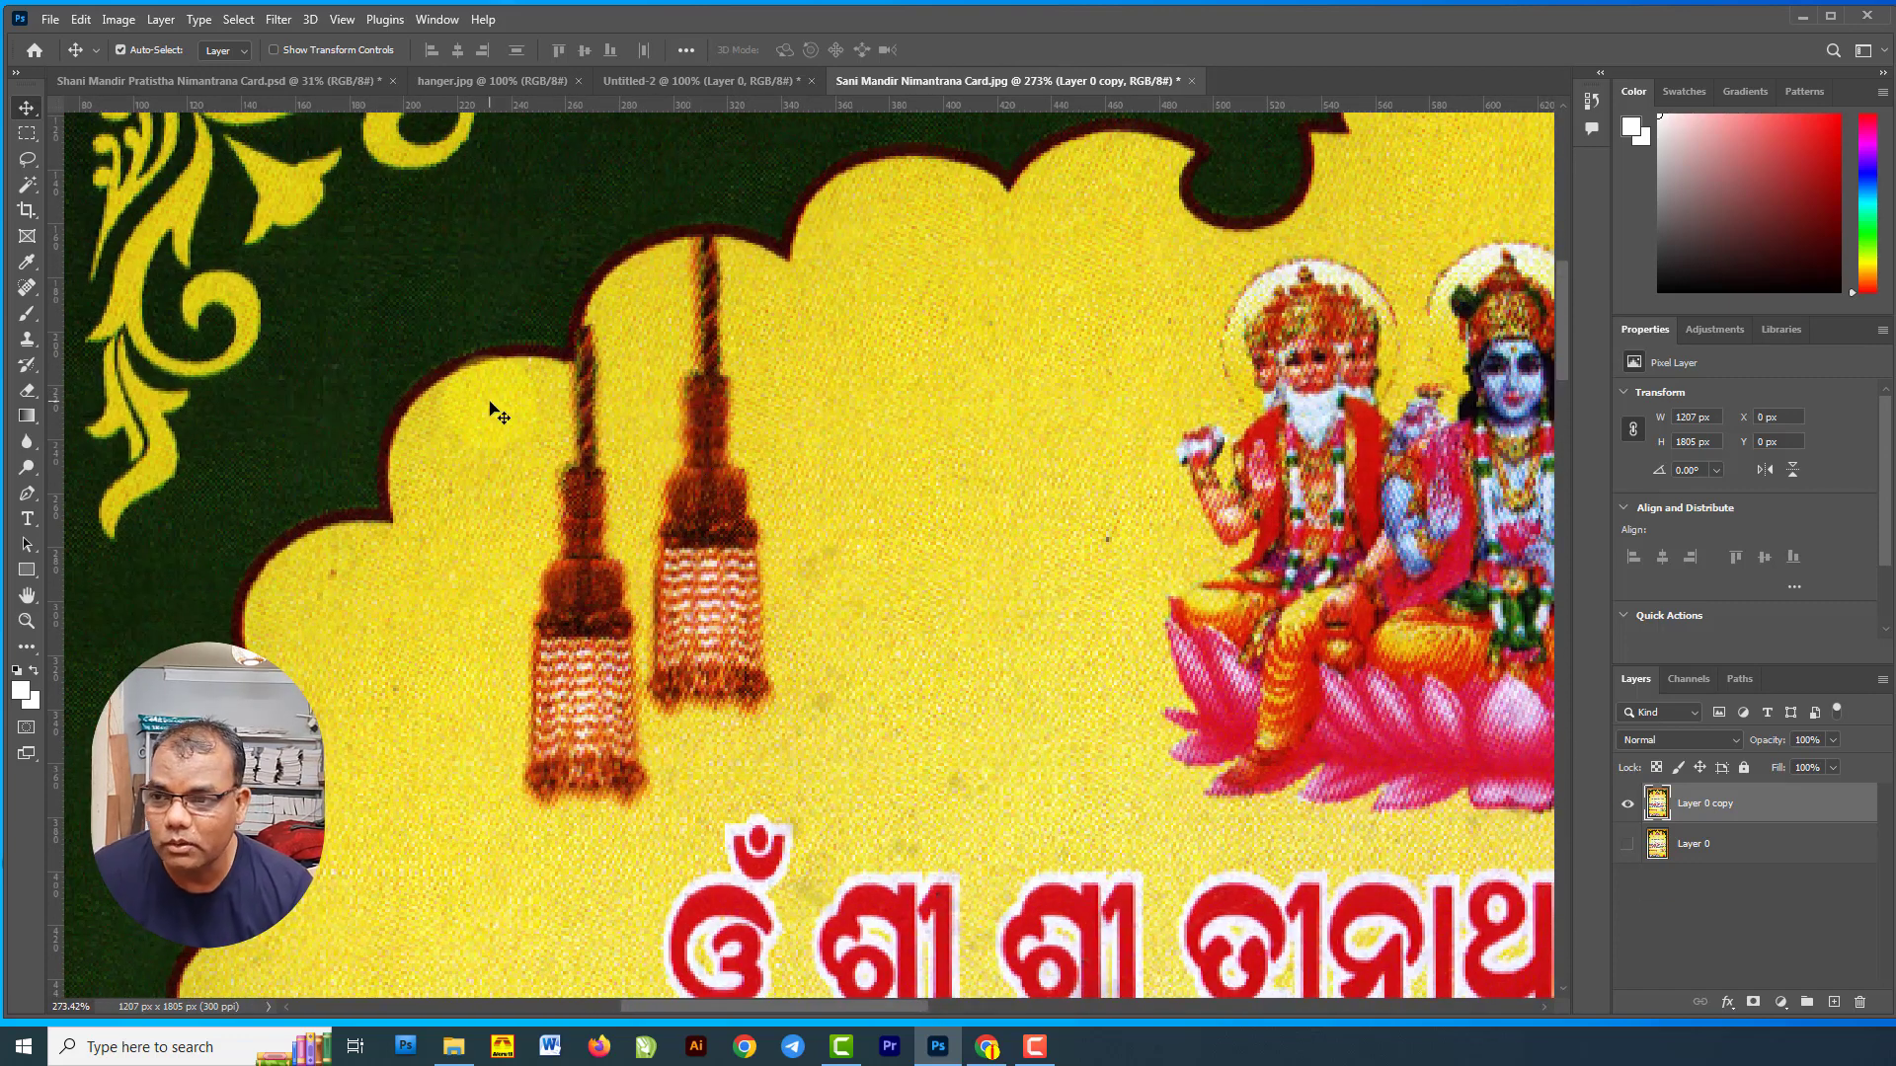
pyautogui.click(27, 160)
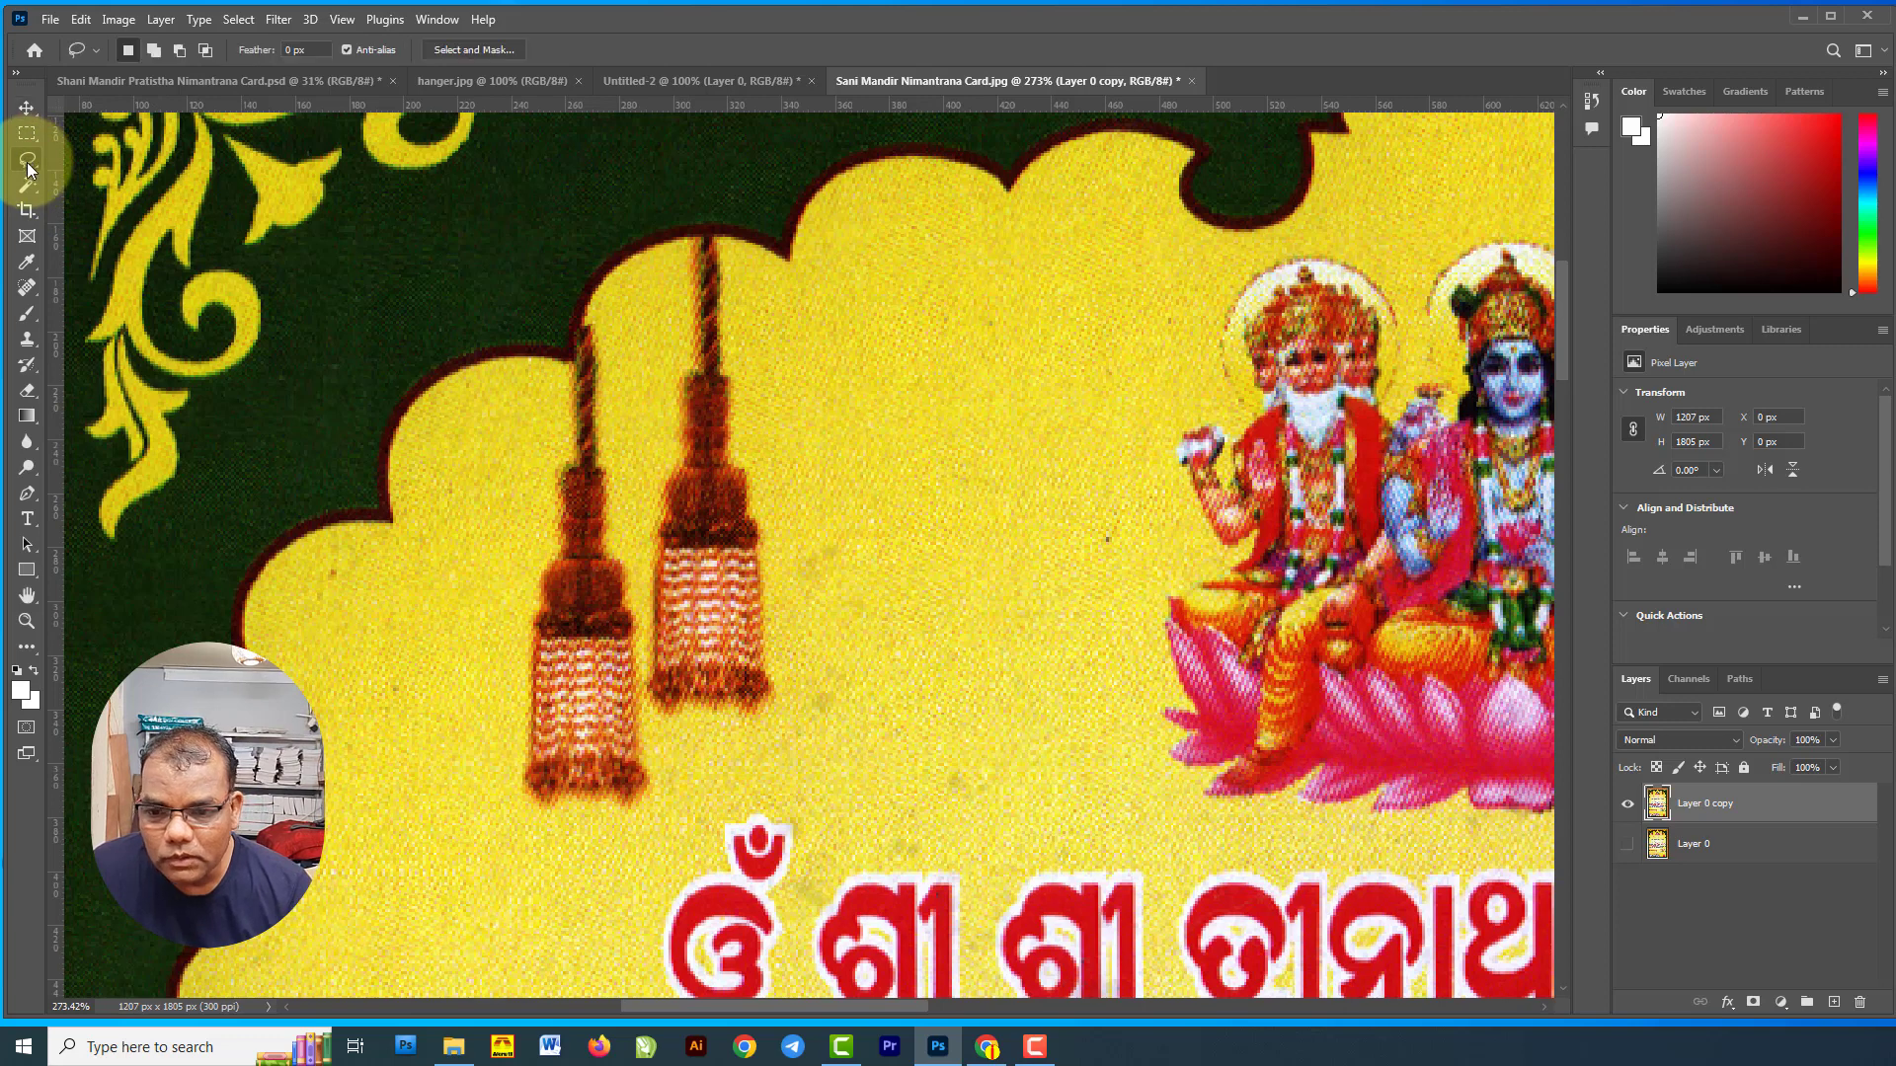
pyautogui.moveTo(457, 682)
pyautogui.mouseDown()
pyautogui.moveTo(487, 419)
pyautogui.moveTo(754, 263)
pyautogui.moveTo(905, 508)
pyautogui.moveTo(811, 883)
pyautogui.mouseUp()
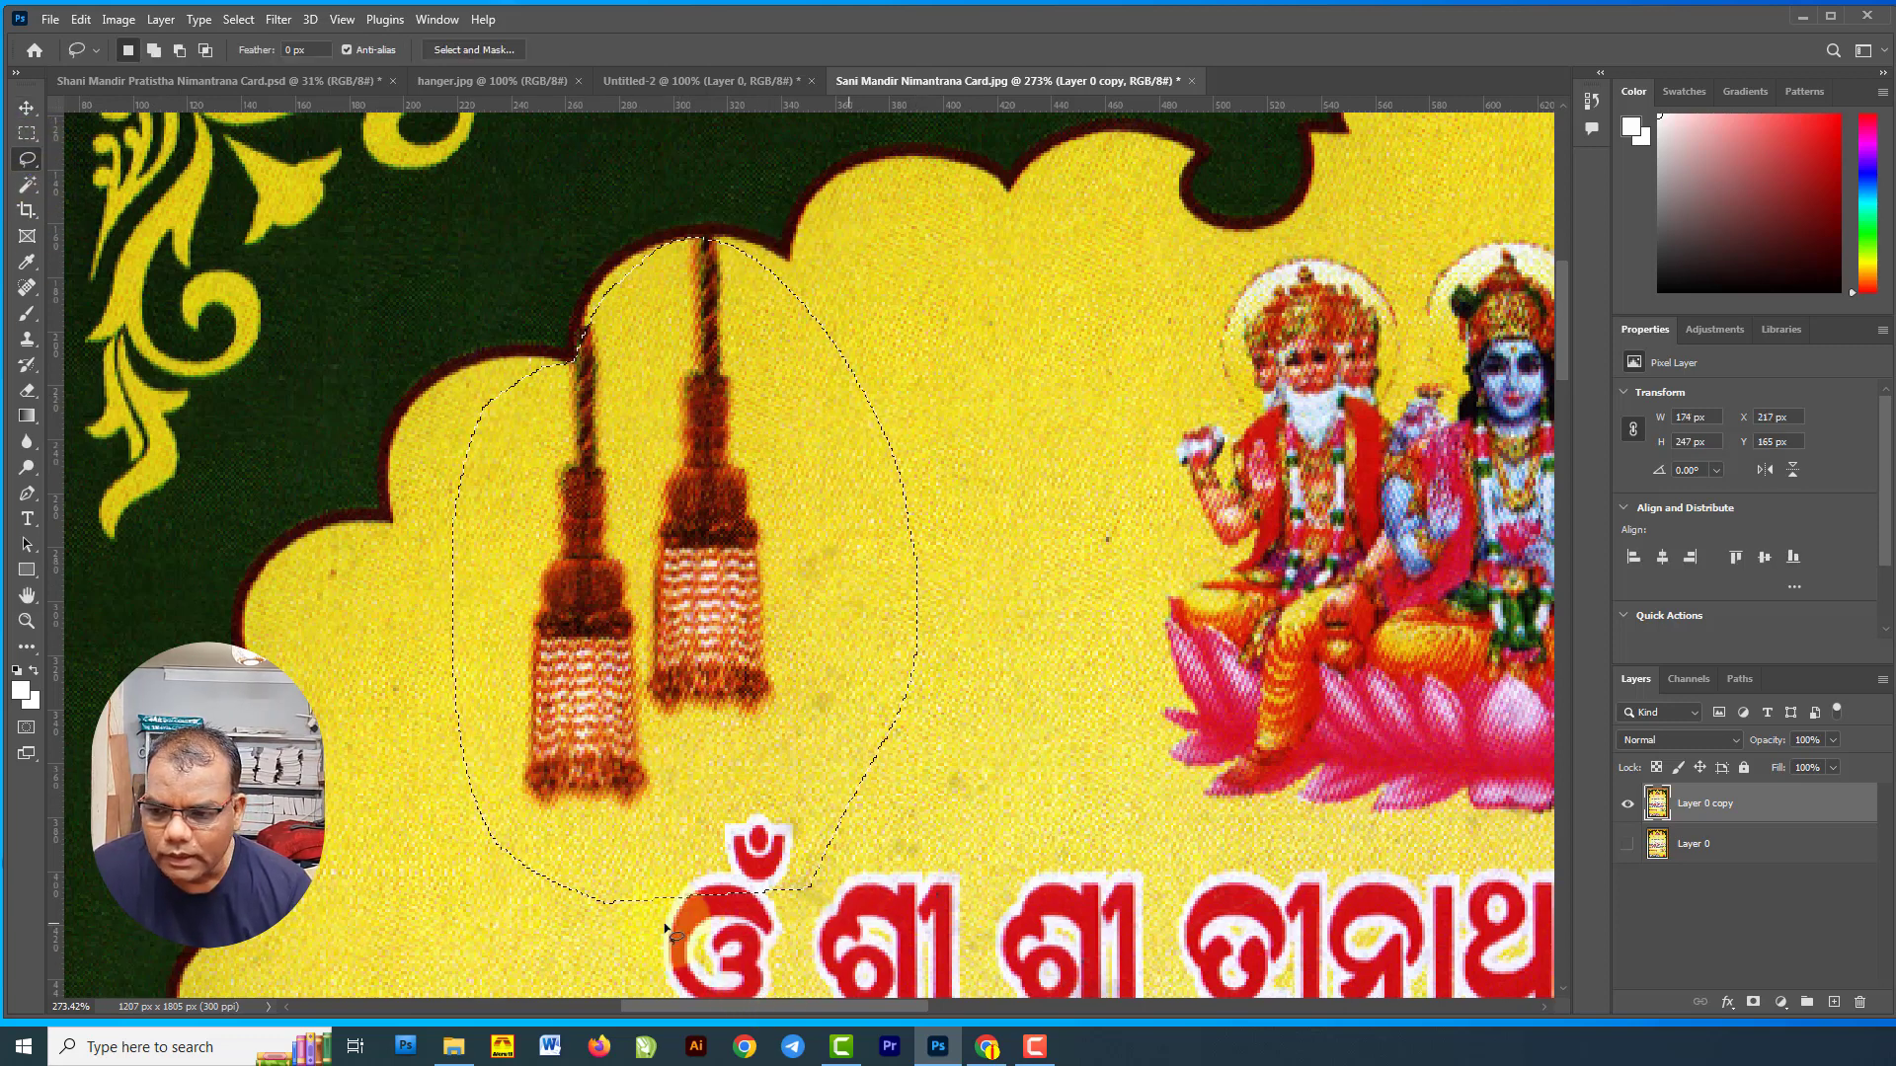
# Sample the card's yellow beside the tassels as the foreground colour, fill the selection with it, and deselect.
pyautogui.click(19, 690)
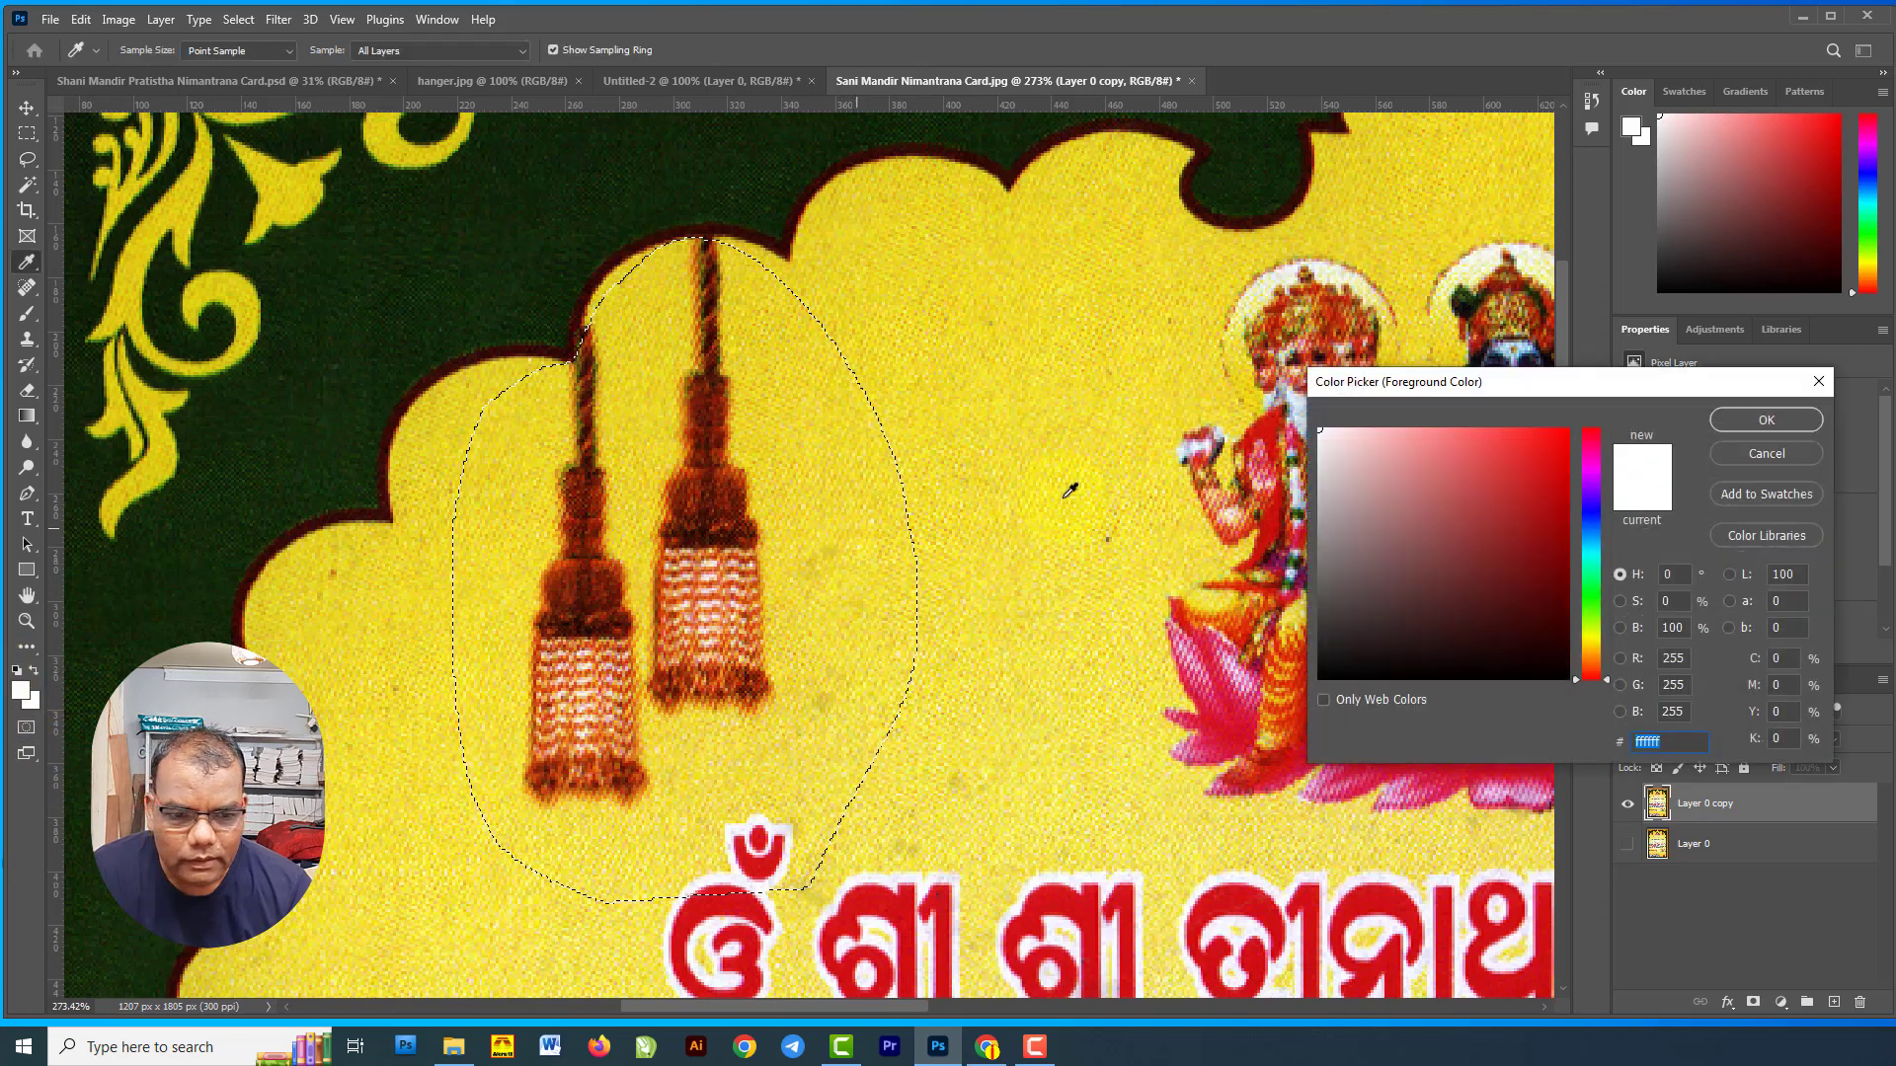
pyautogui.click(789, 379)
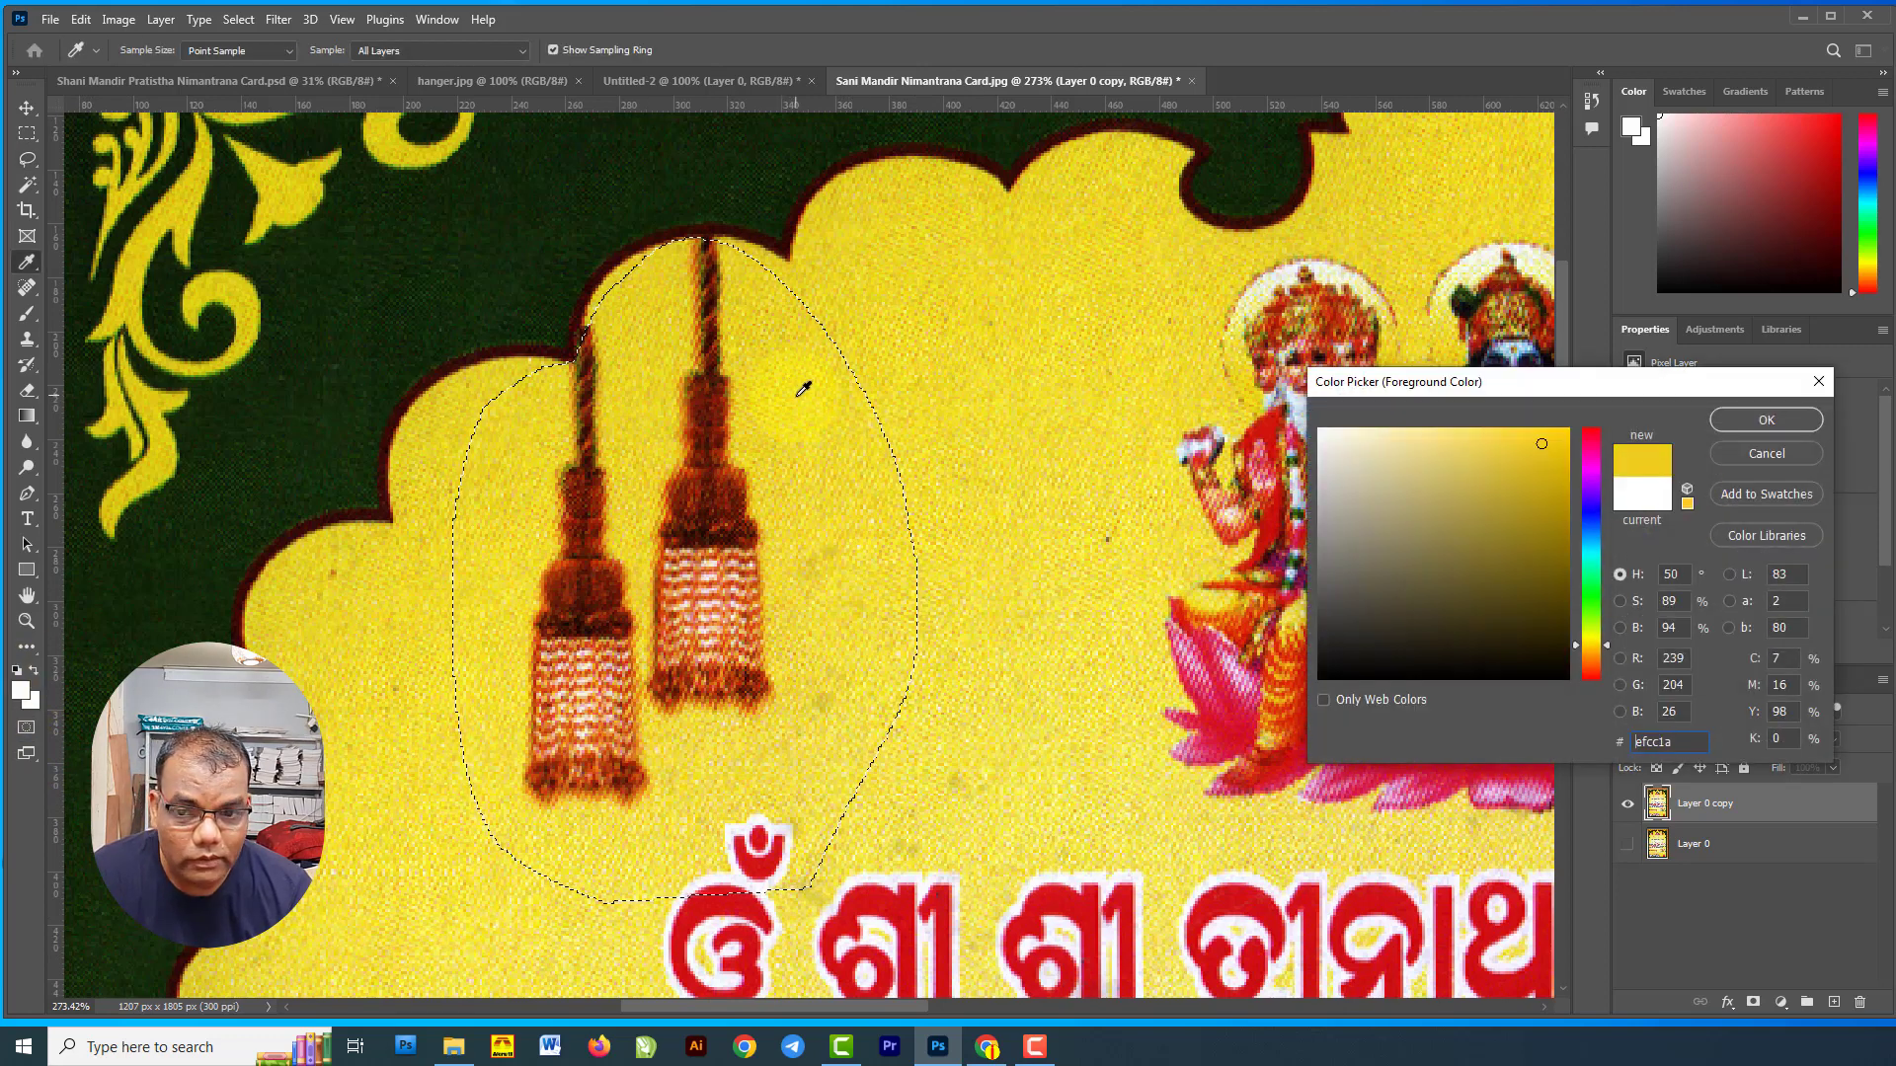
pyautogui.click(803, 389)
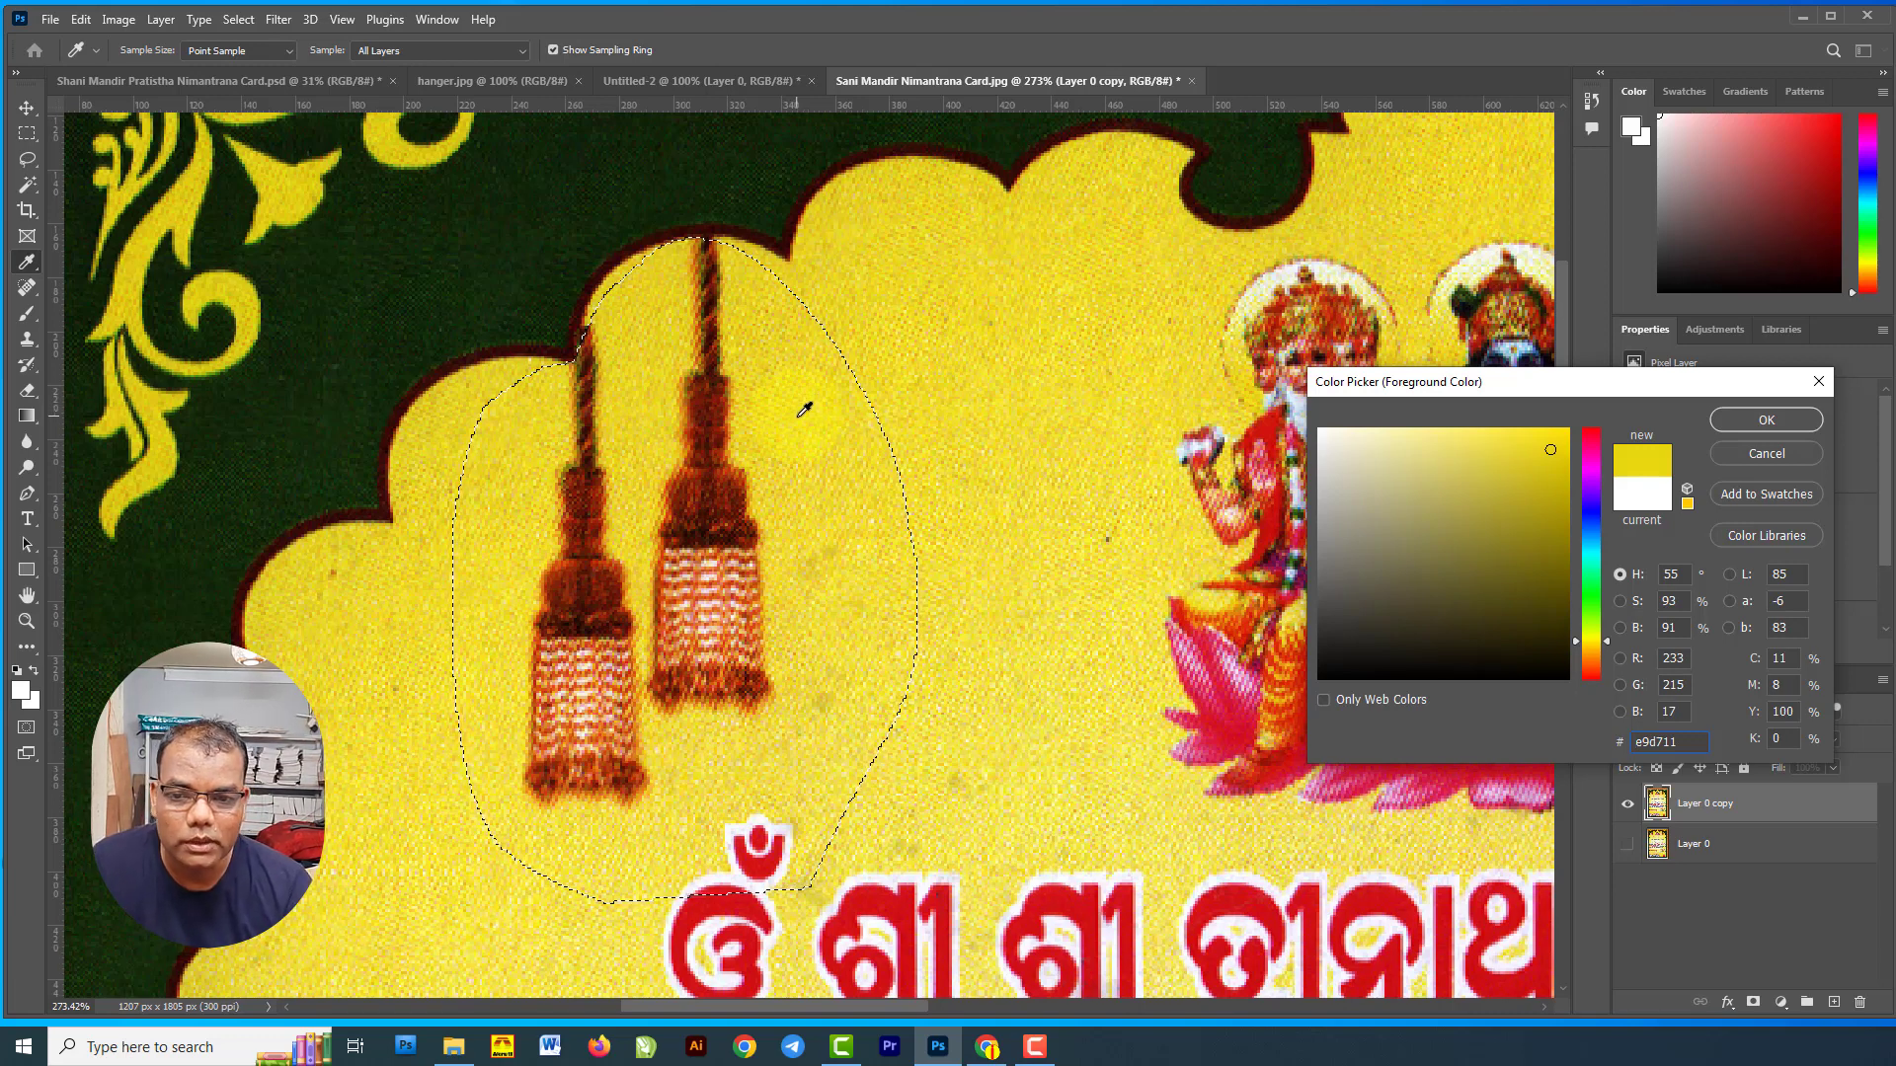
pyautogui.click(1793, 418)
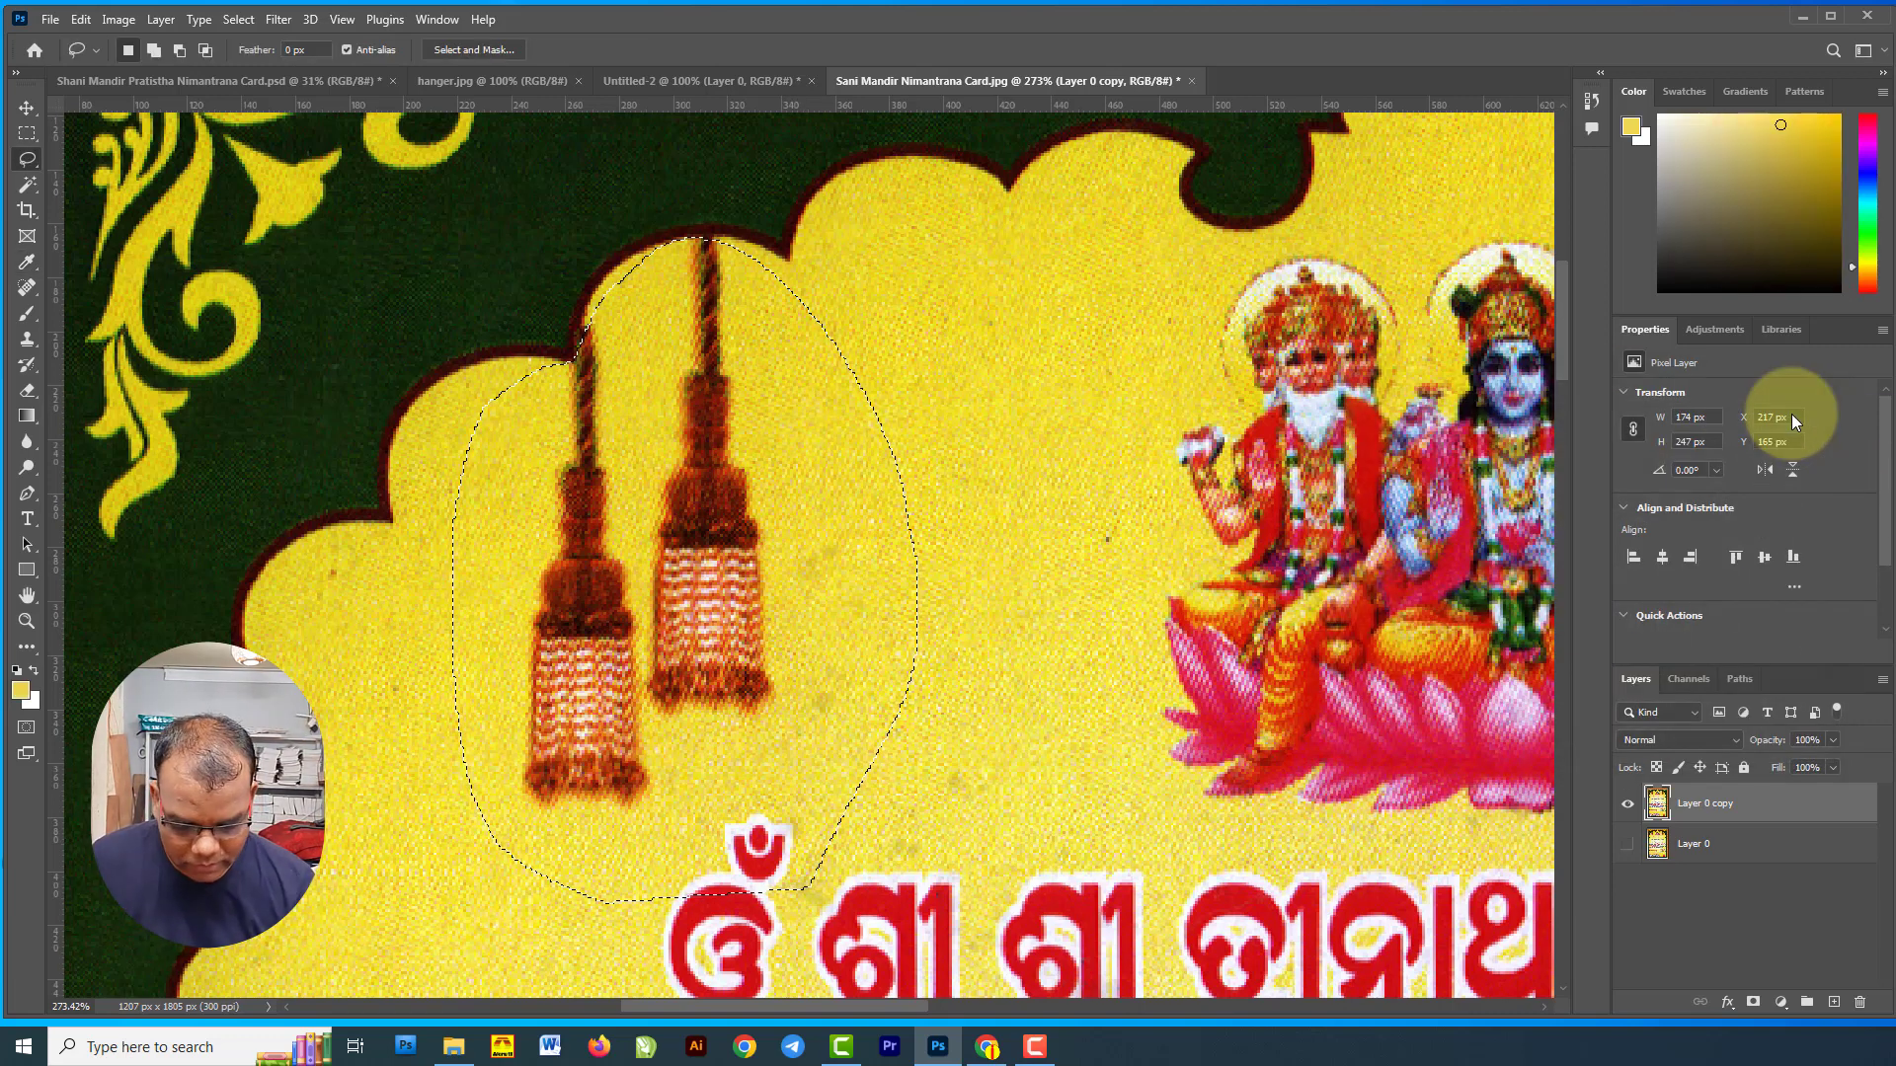
pyautogui.hotkey('alt', 'BackSpace')
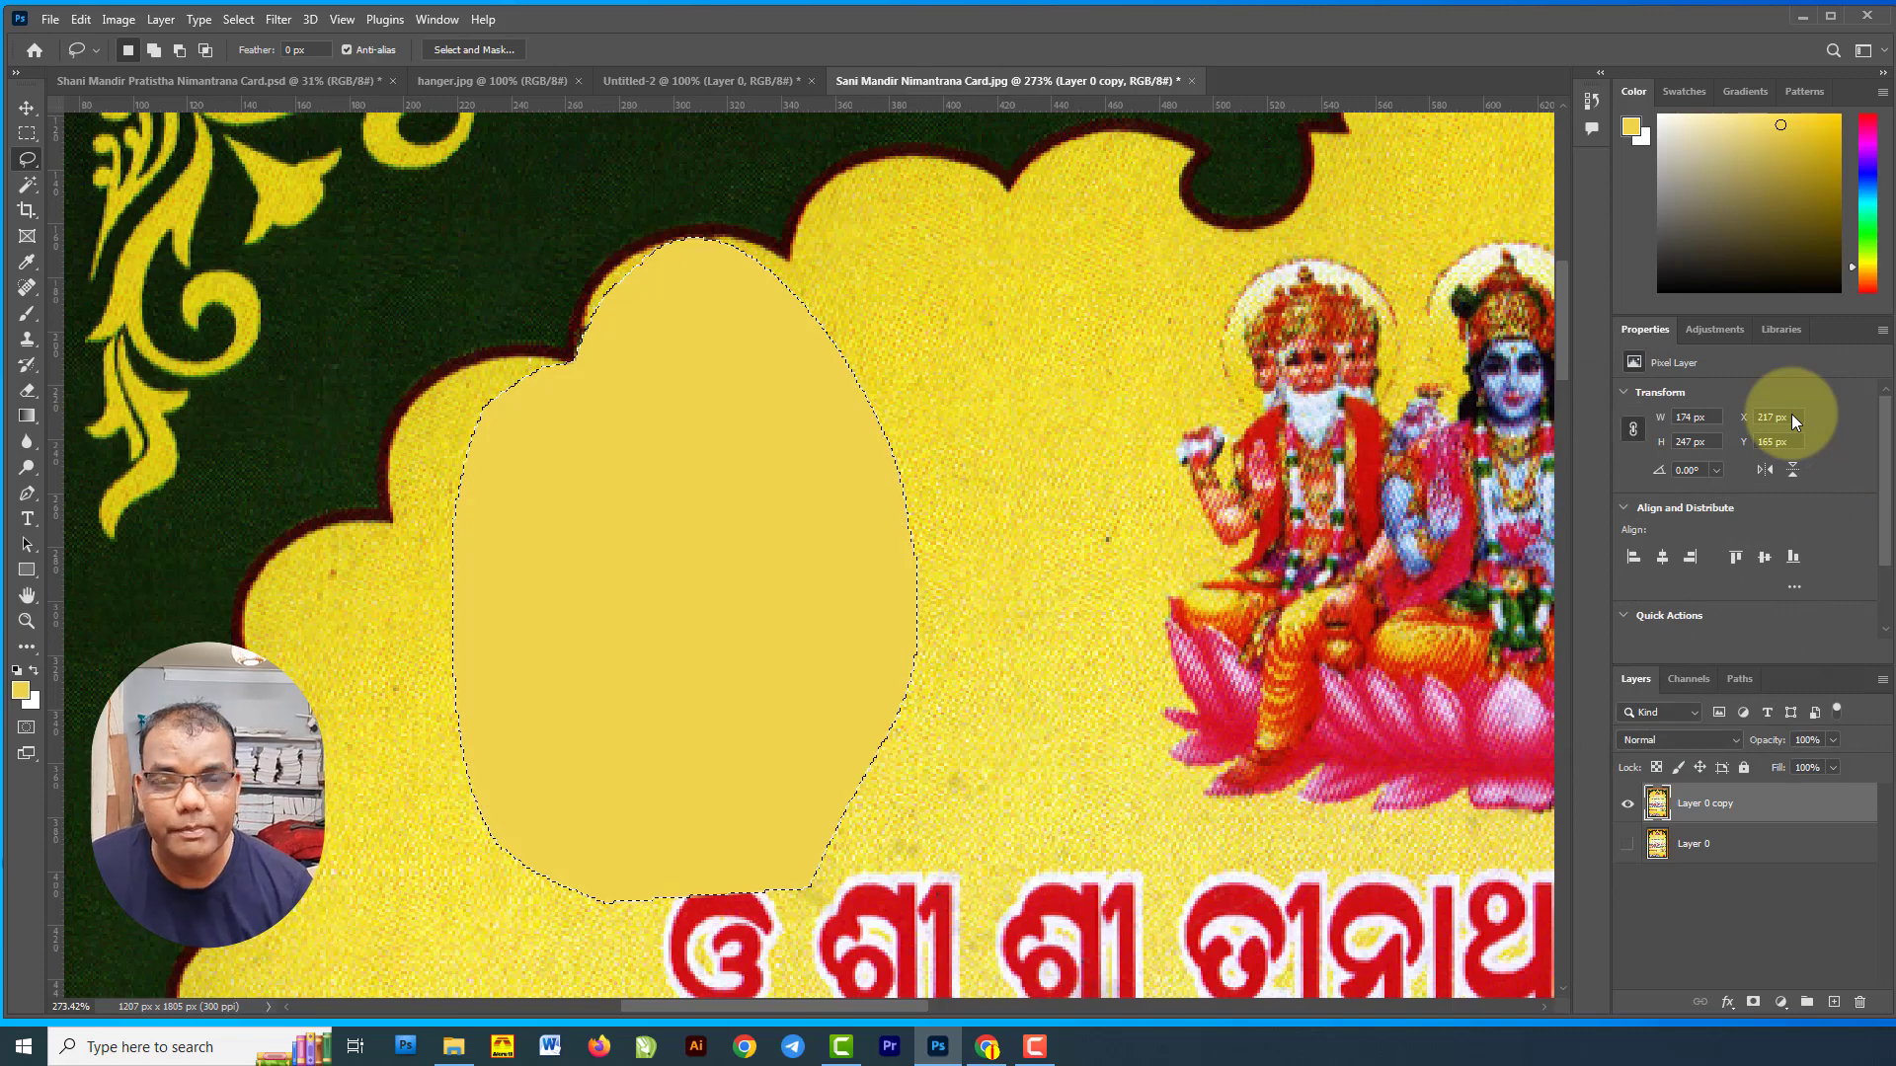
pyautogui.hotkey('ctrl', 'd')
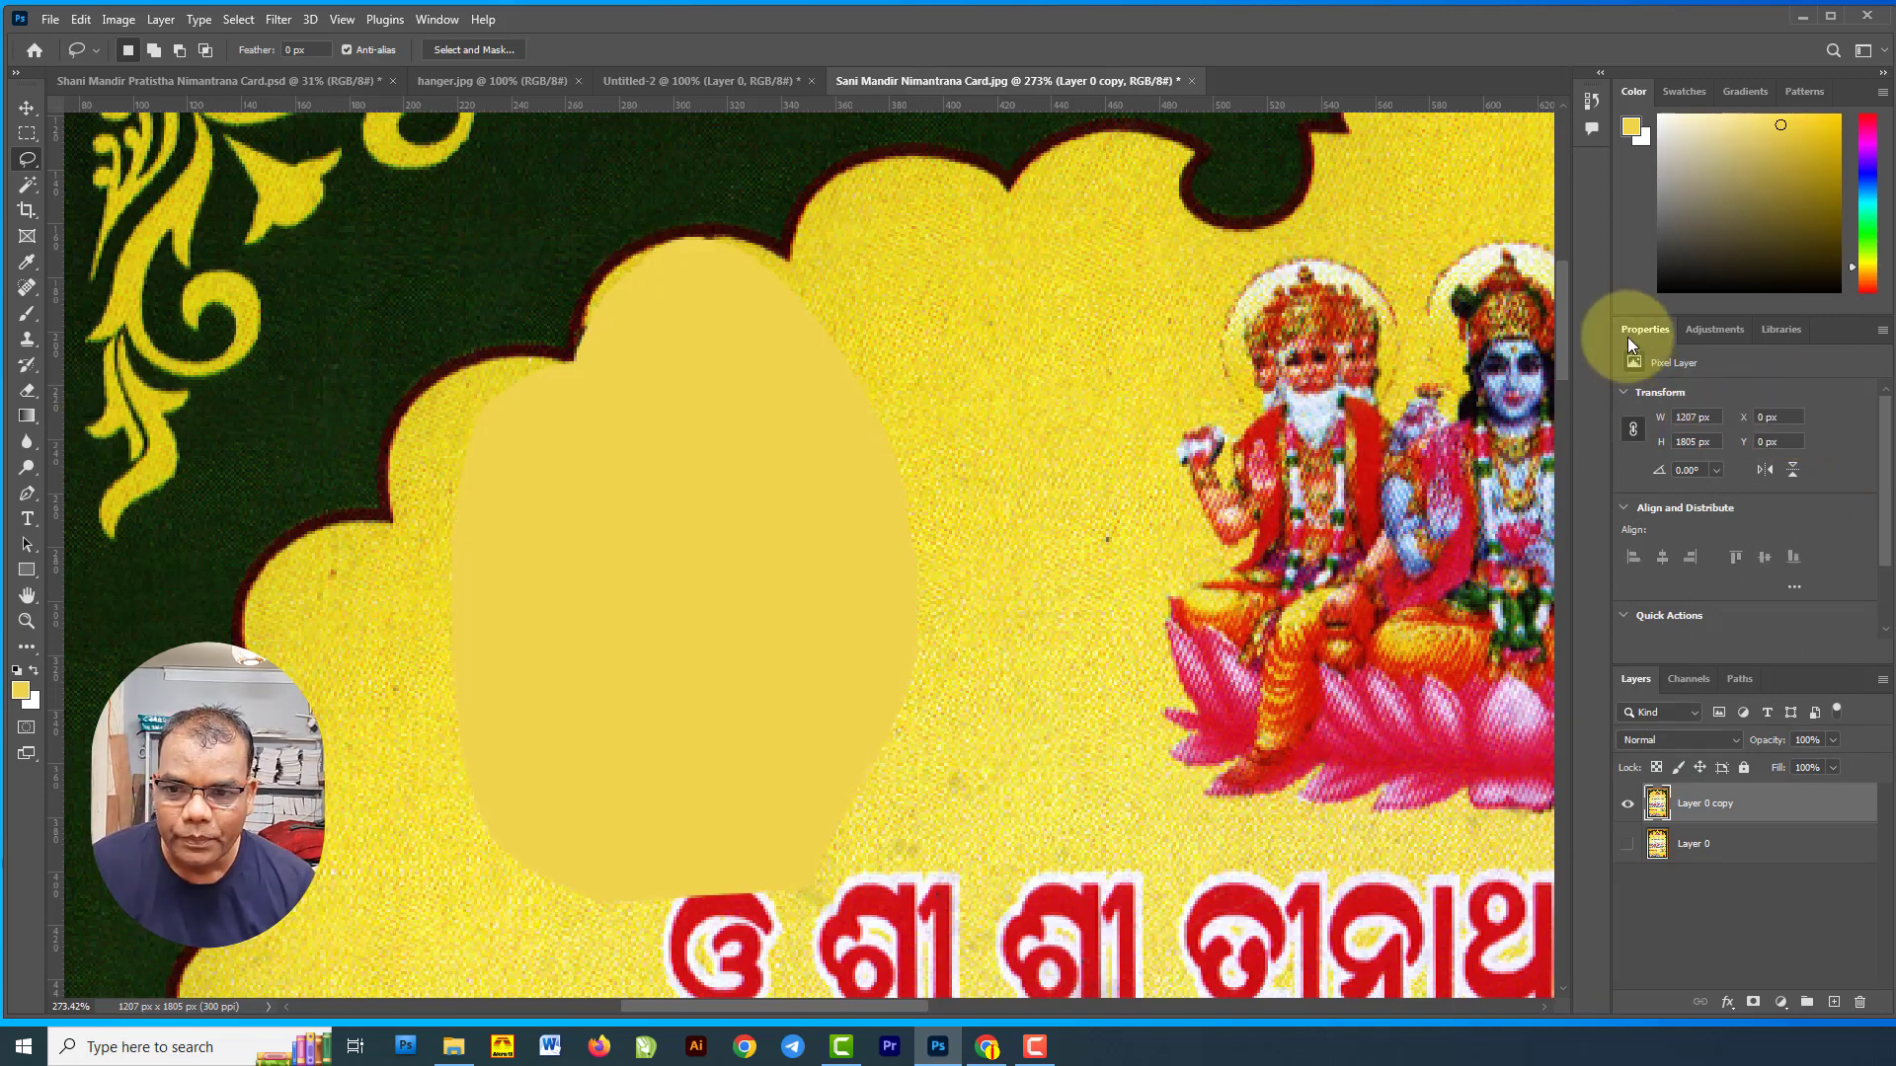
# Lasso the deities, the upper text and the remaining tassels, and cover them with the yellow foreground colour.
pyautogui.scroll(-5, 400, 273)
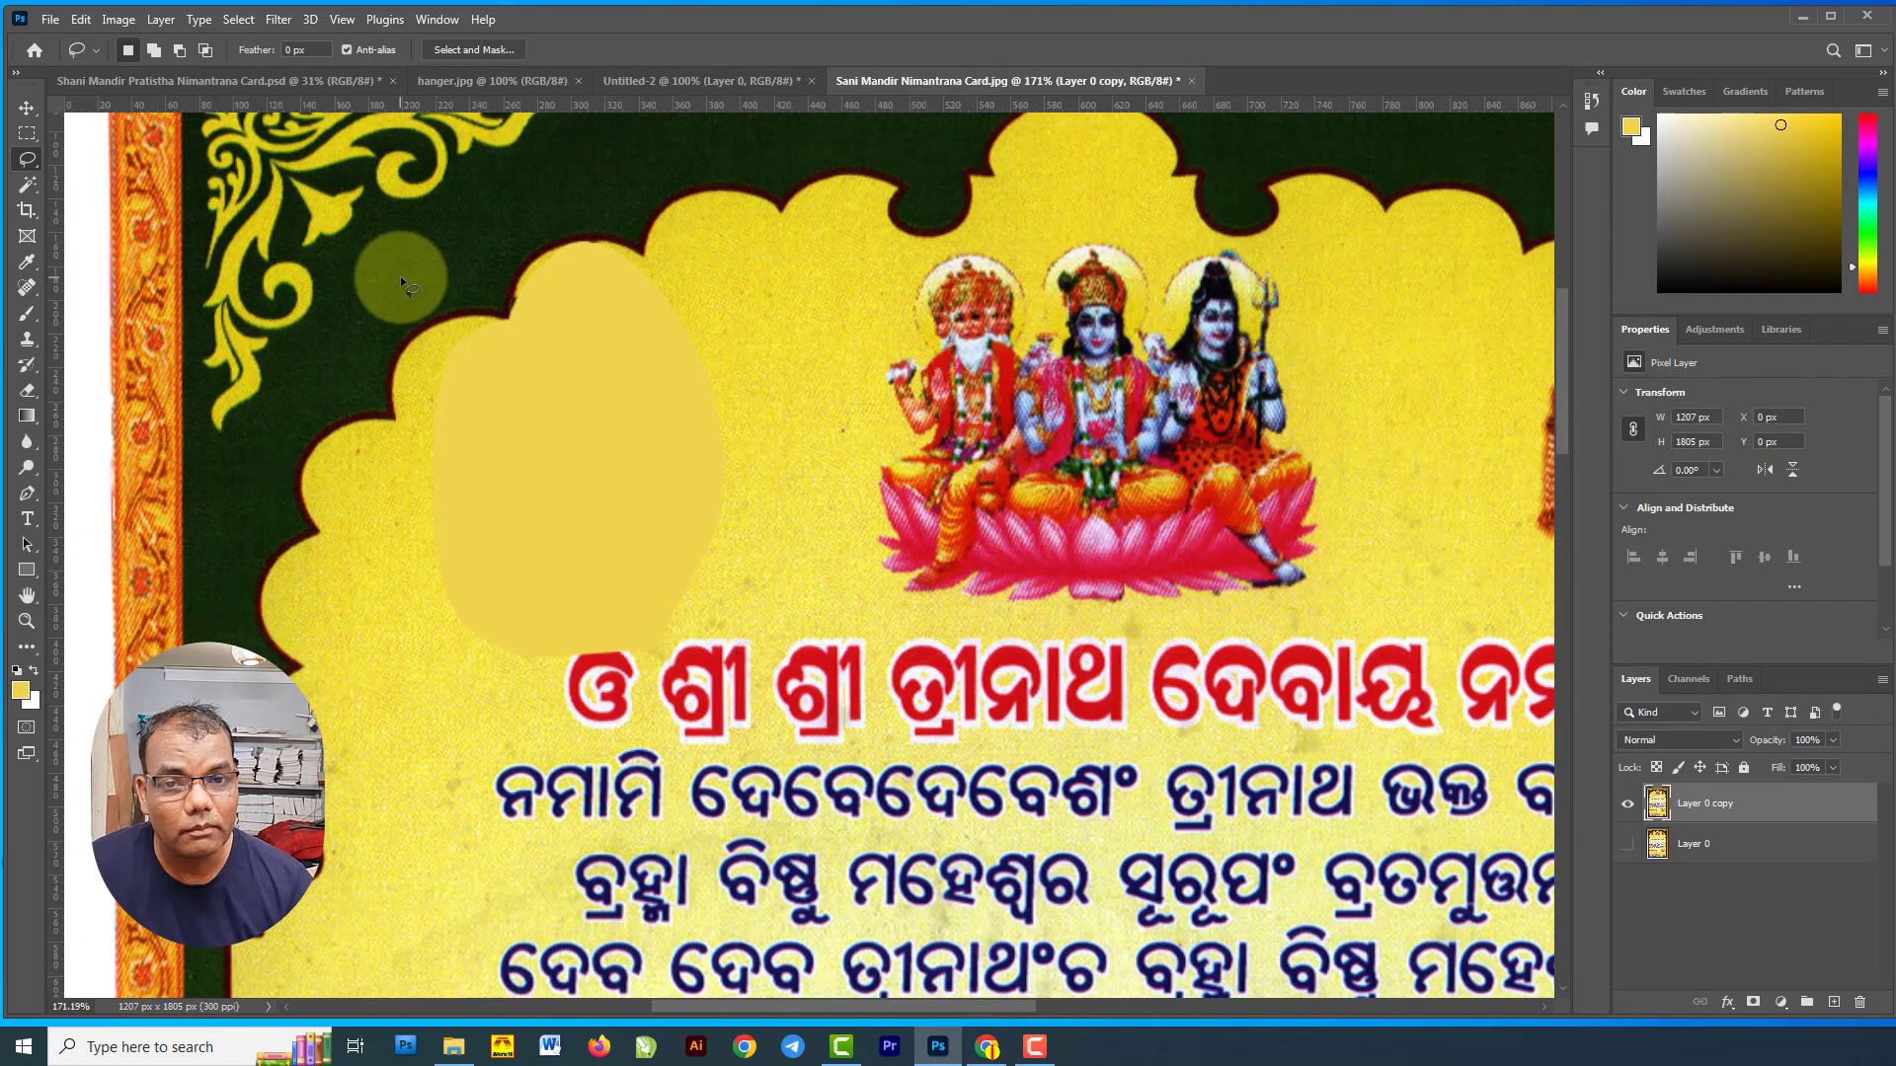
pyautogui.scroll(-3, 563, 411)
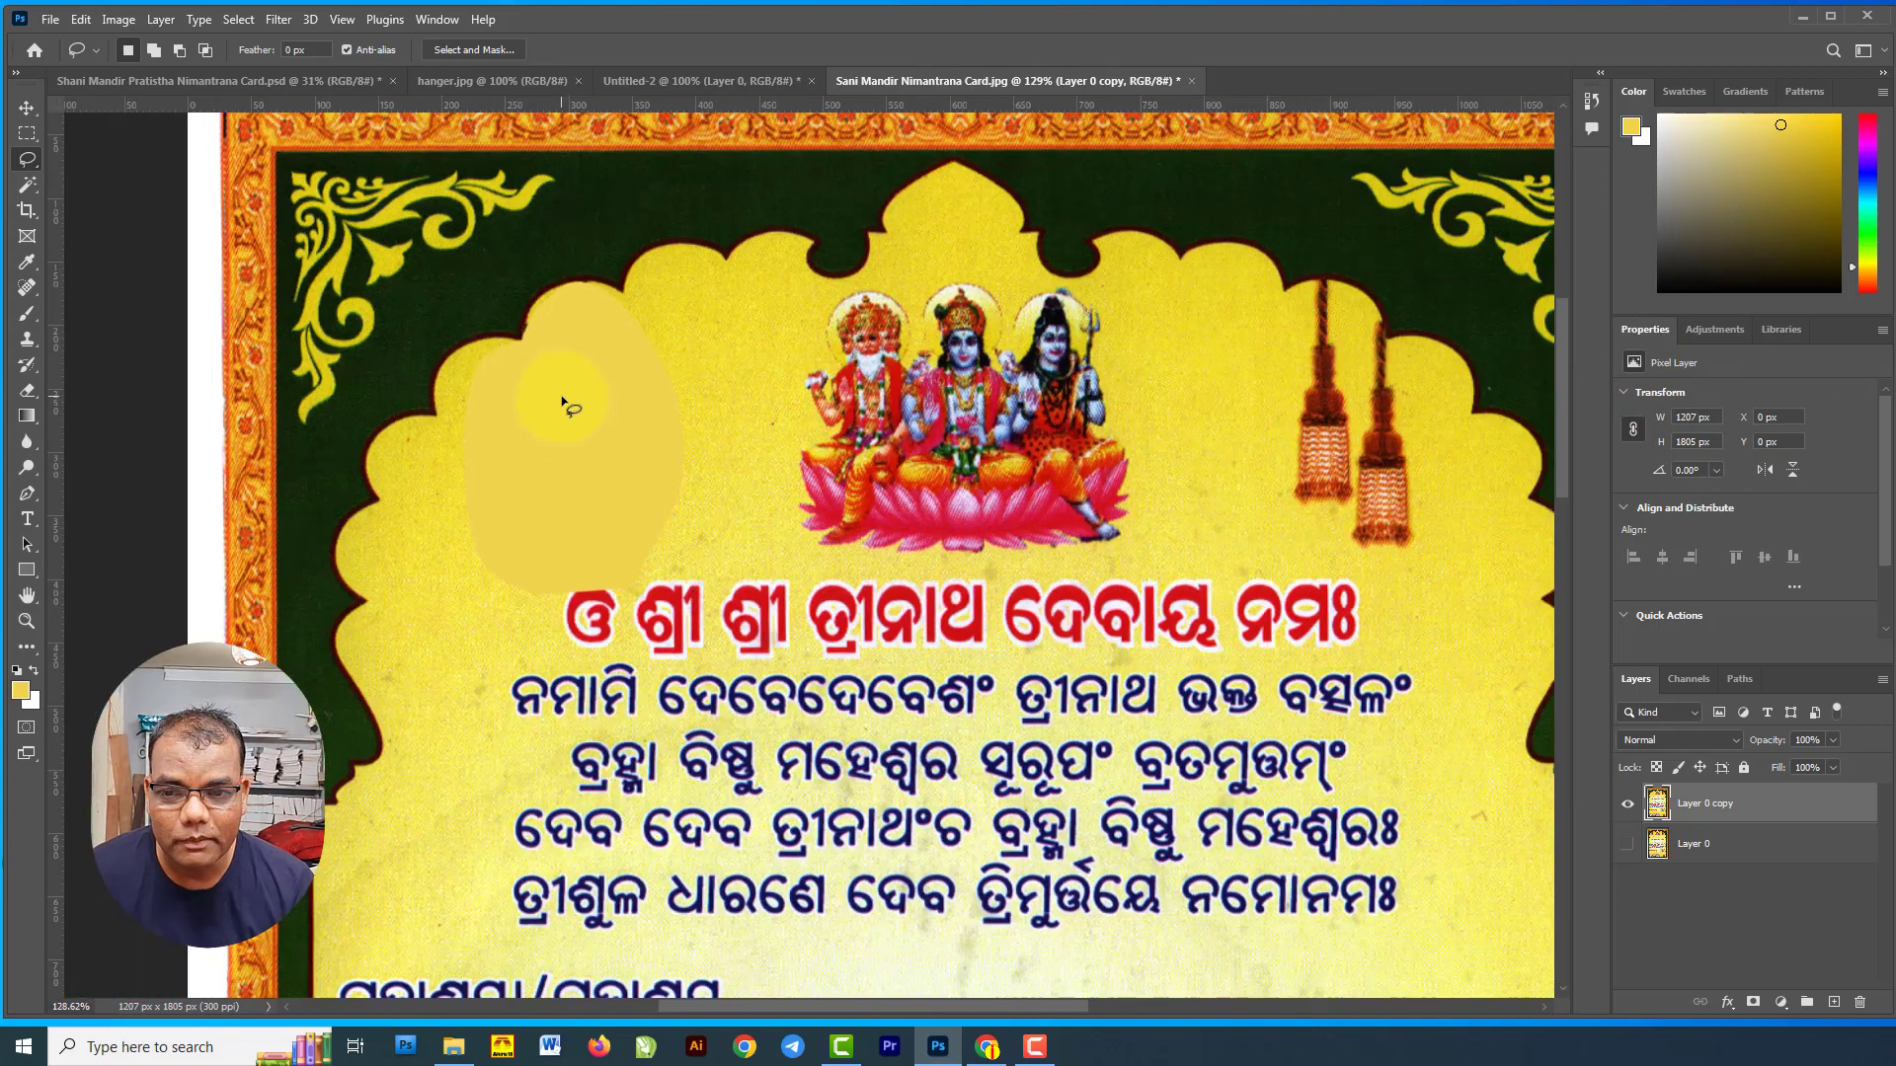
pyautogui.scroll(-1, 607, 472)
pyautogui.scroll(3, 688, 407)
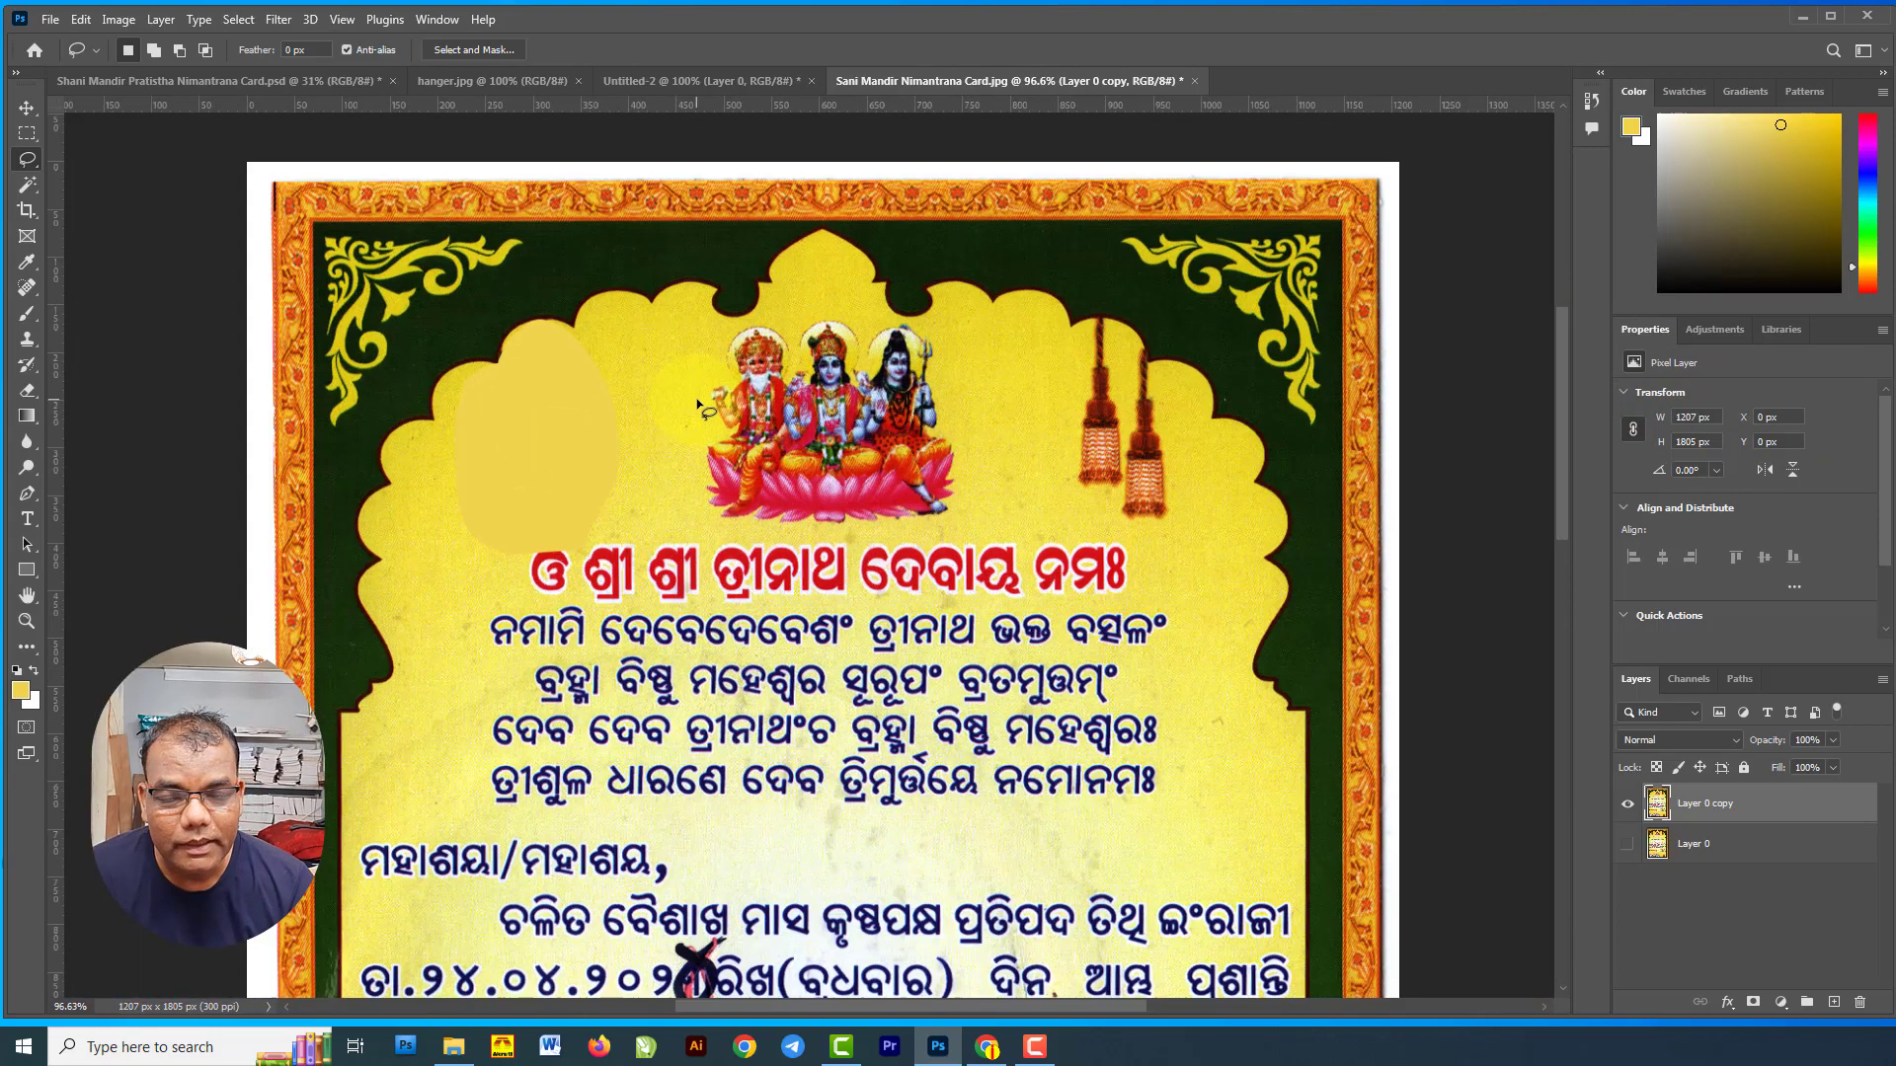
pyautogui.moveTo(526, 405)
pyautogui.mouseDown()
pyautogui.moveTo(691, 312)
pyautogui.moveTo(893, 279)
pyautogui.moveTo(1161, 334)
pyautogui.moveTo(1237, 295)
pyautogui.moveTo(1282, 333)
pyautogui.moveTo(509, 646)
pyautogui.mouseUp()
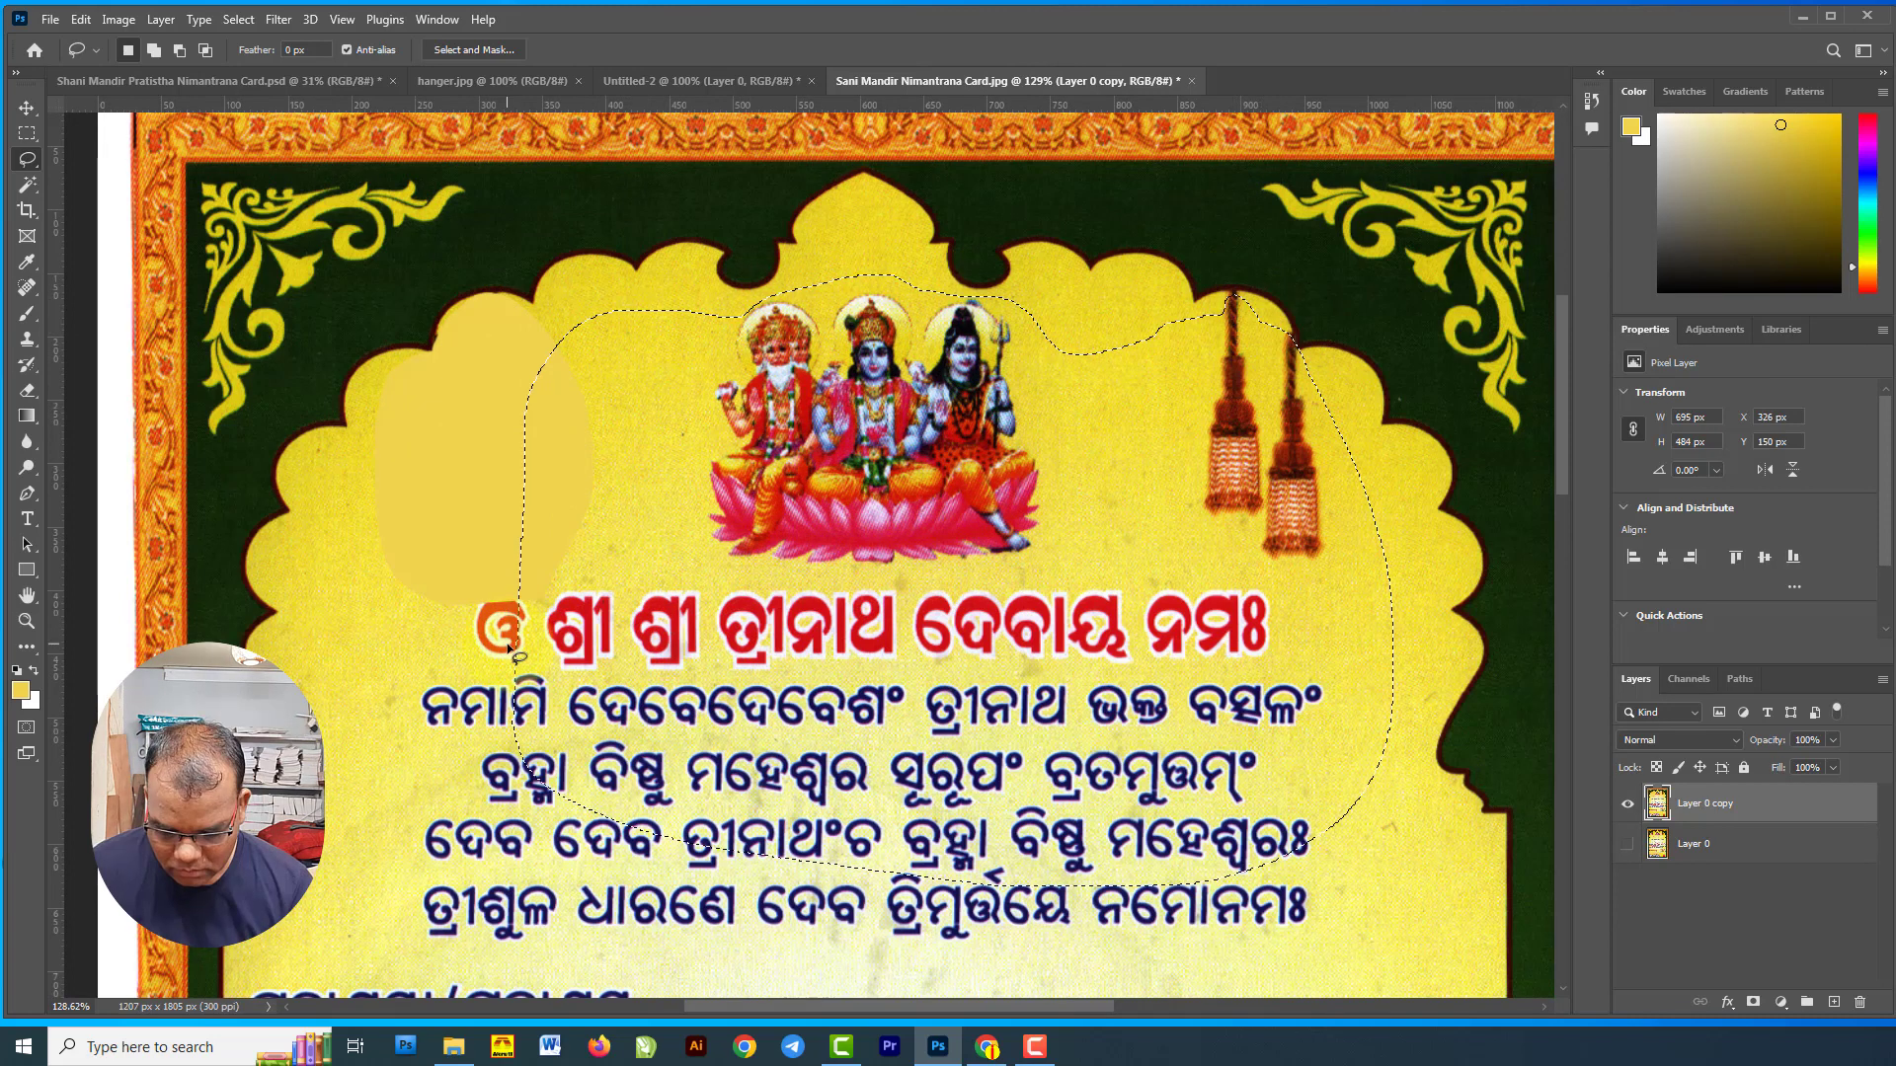
pyautogui.hotkey('alt', 'BackSpace')
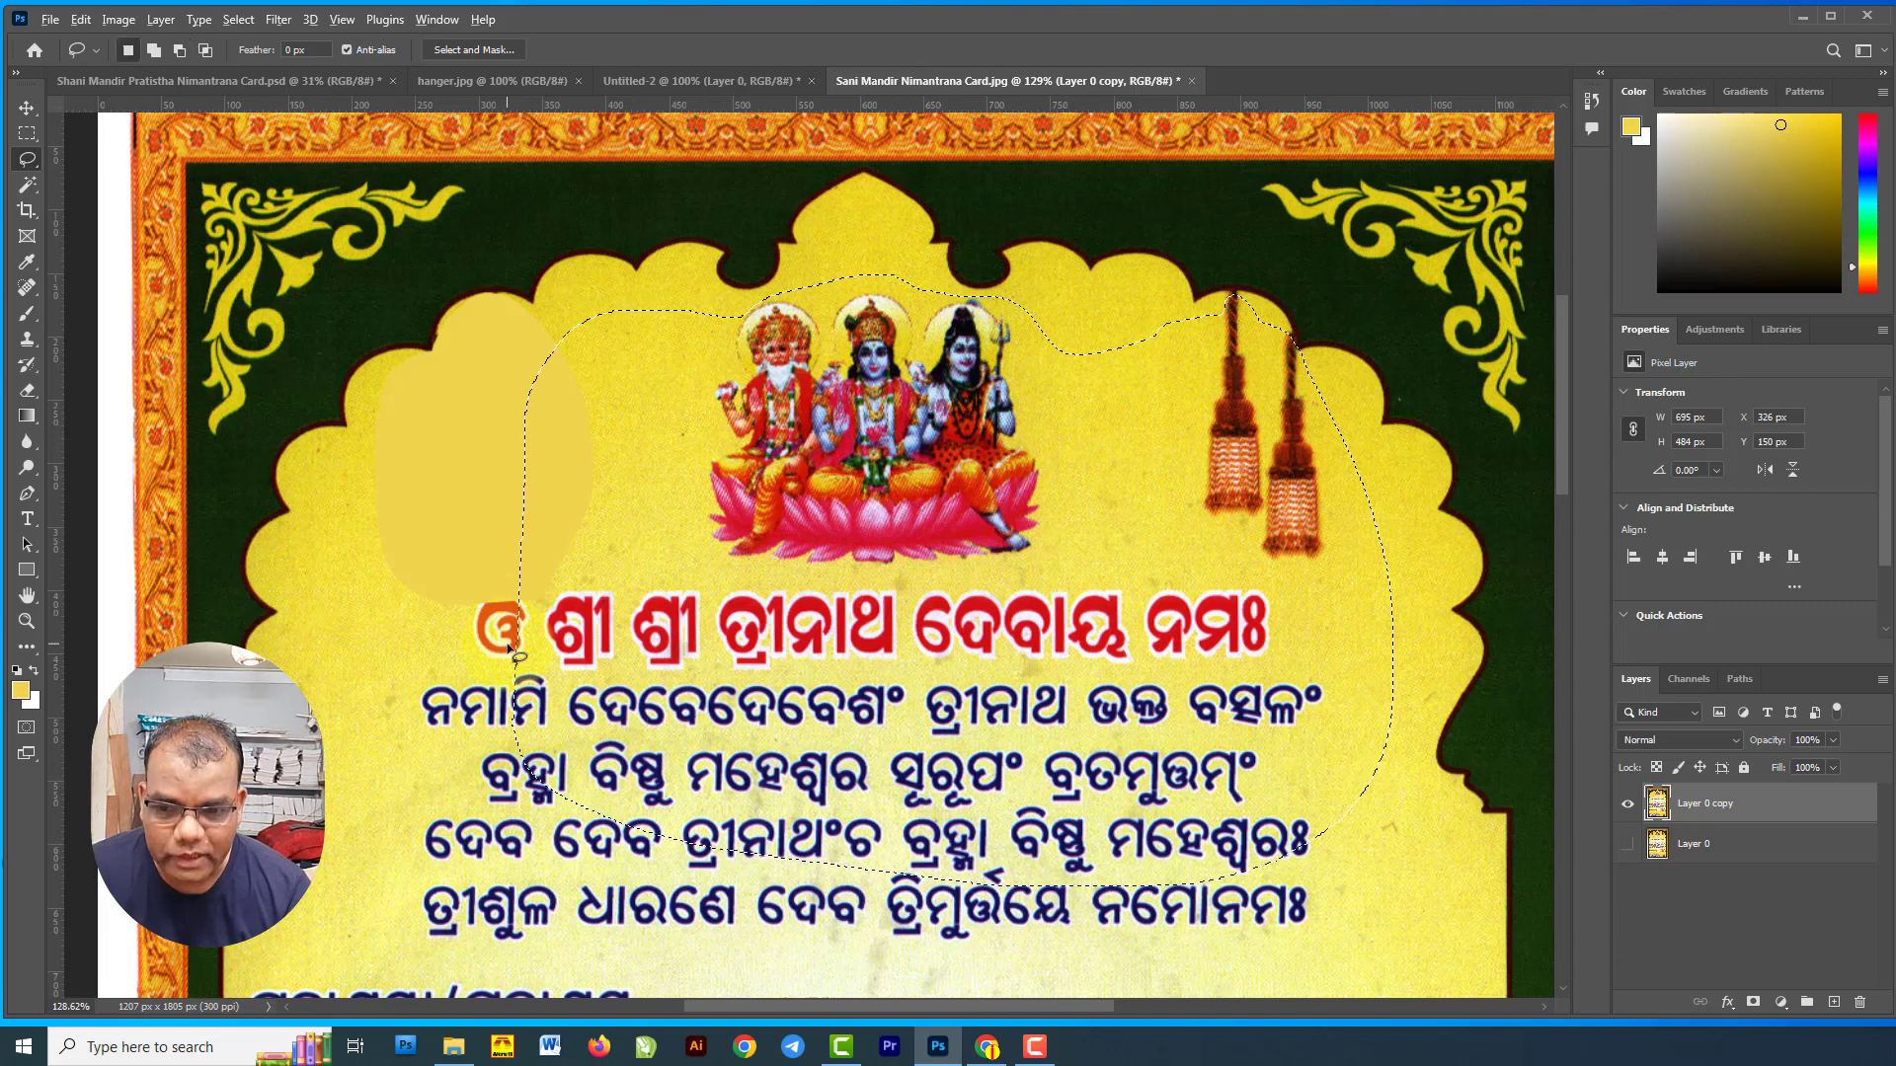
pyautogui.hotkey('ctrl', 'd')
# Select the remaining text and the pot down to the inner frame and fill these areas with the foreground yellow.
pyautogui.scroll(-5, 883, 471)
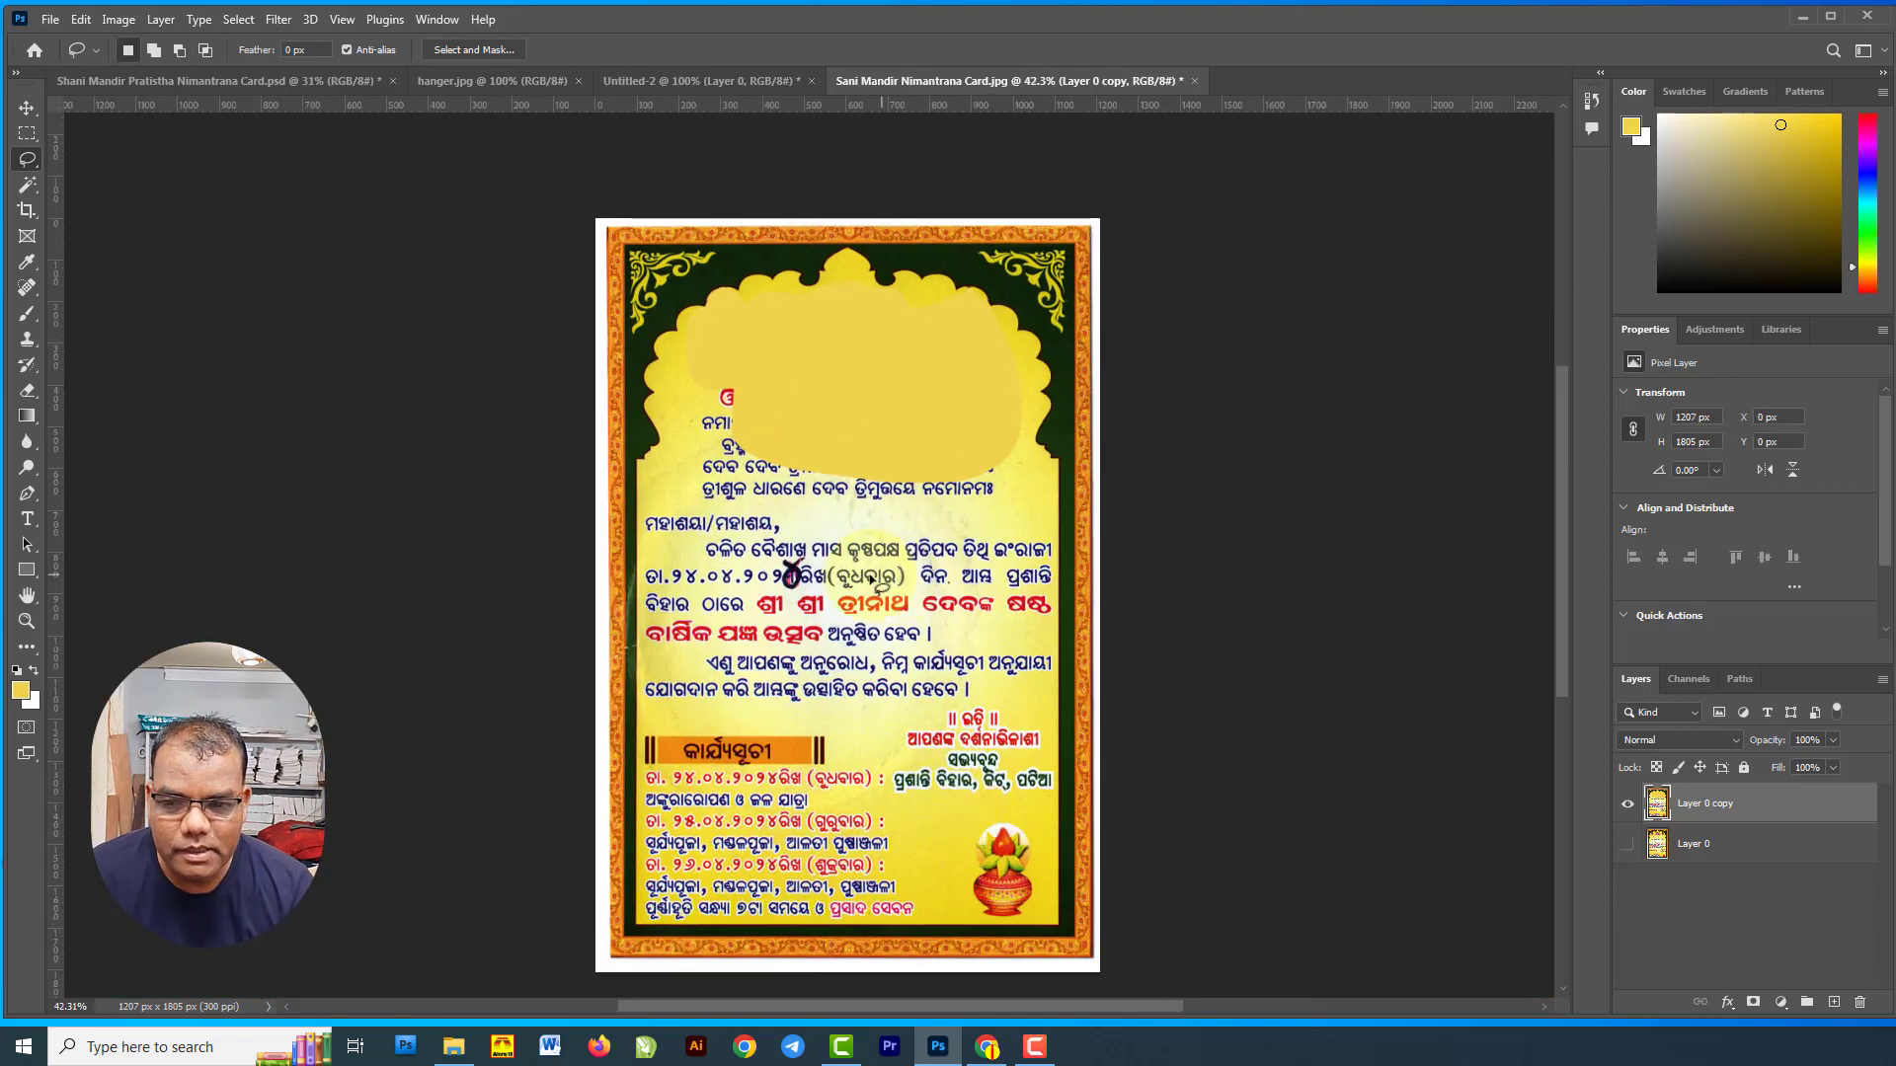
pyautogui.moveTo(697, 365); pyautogui.dragTo(665, 483)
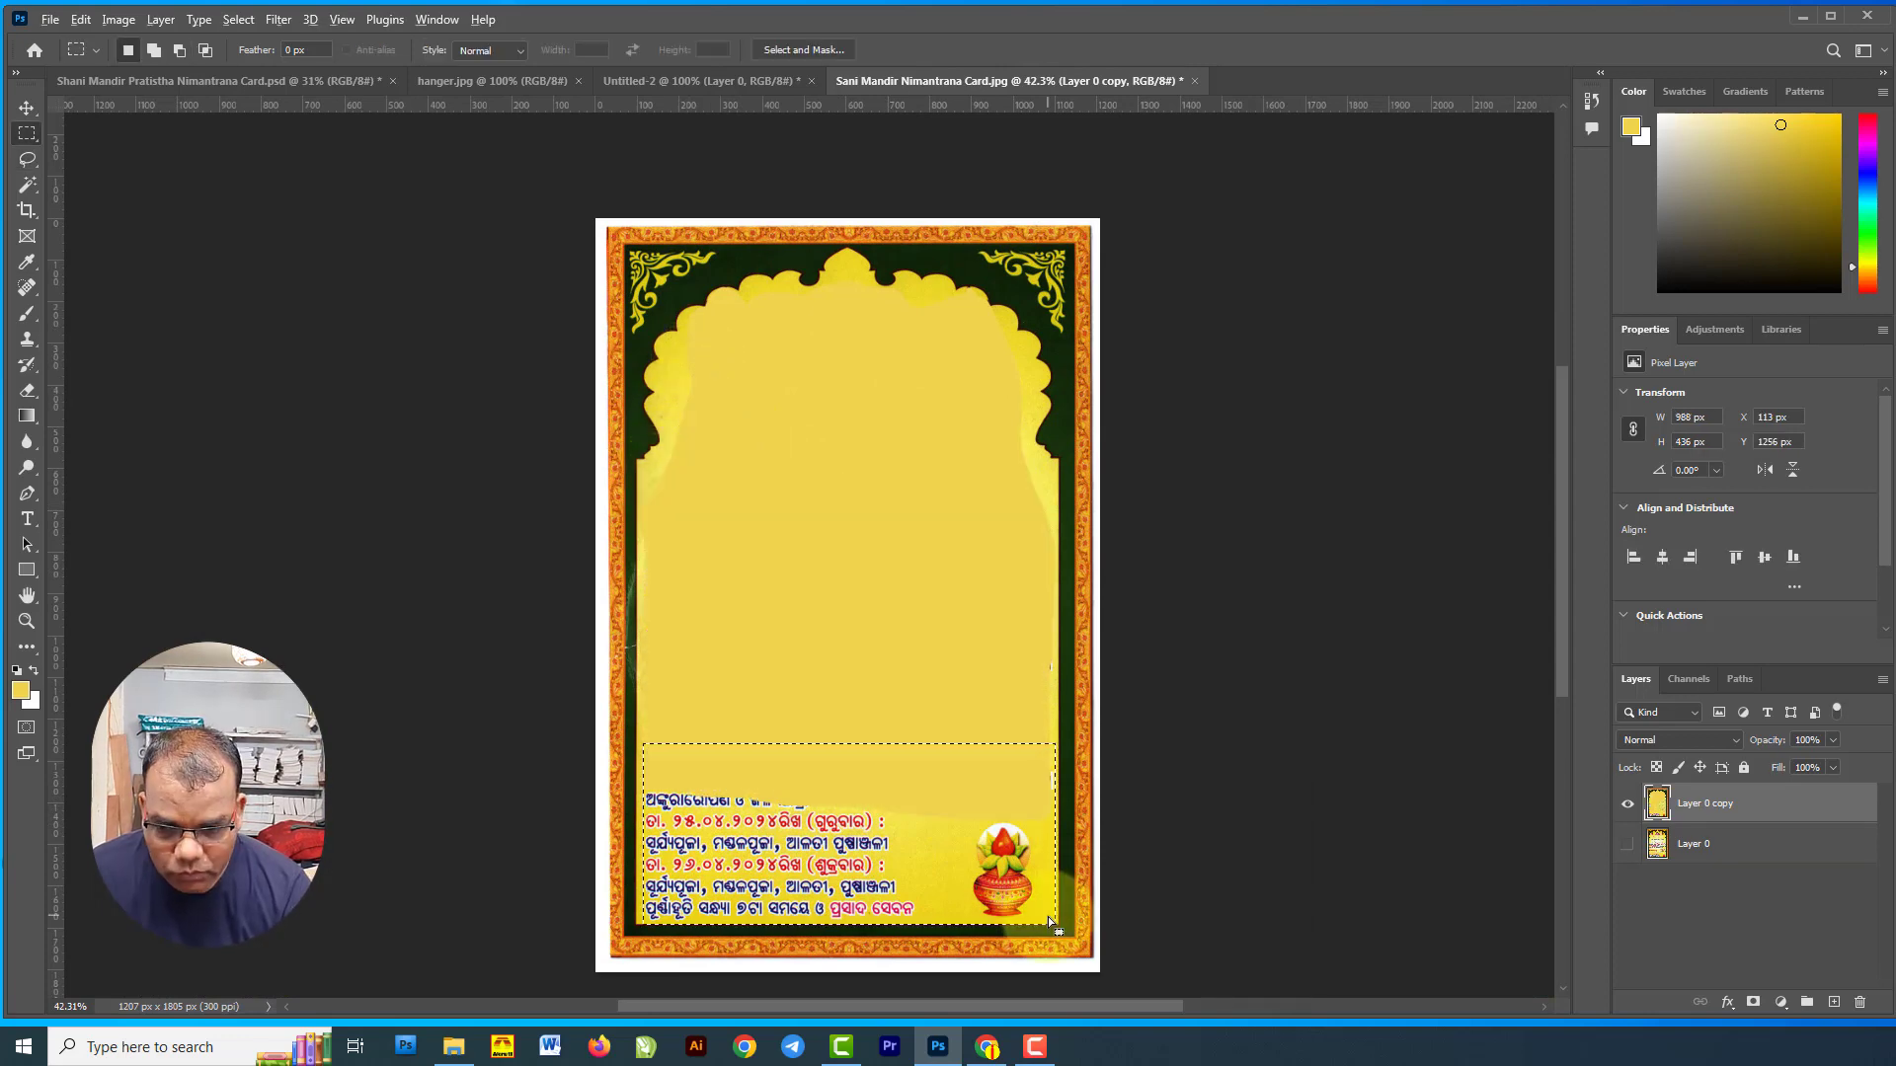
pyautogui.hotkey('alt', 'BackSpace')
pyautogui.hotkey('ctrl', 'd')
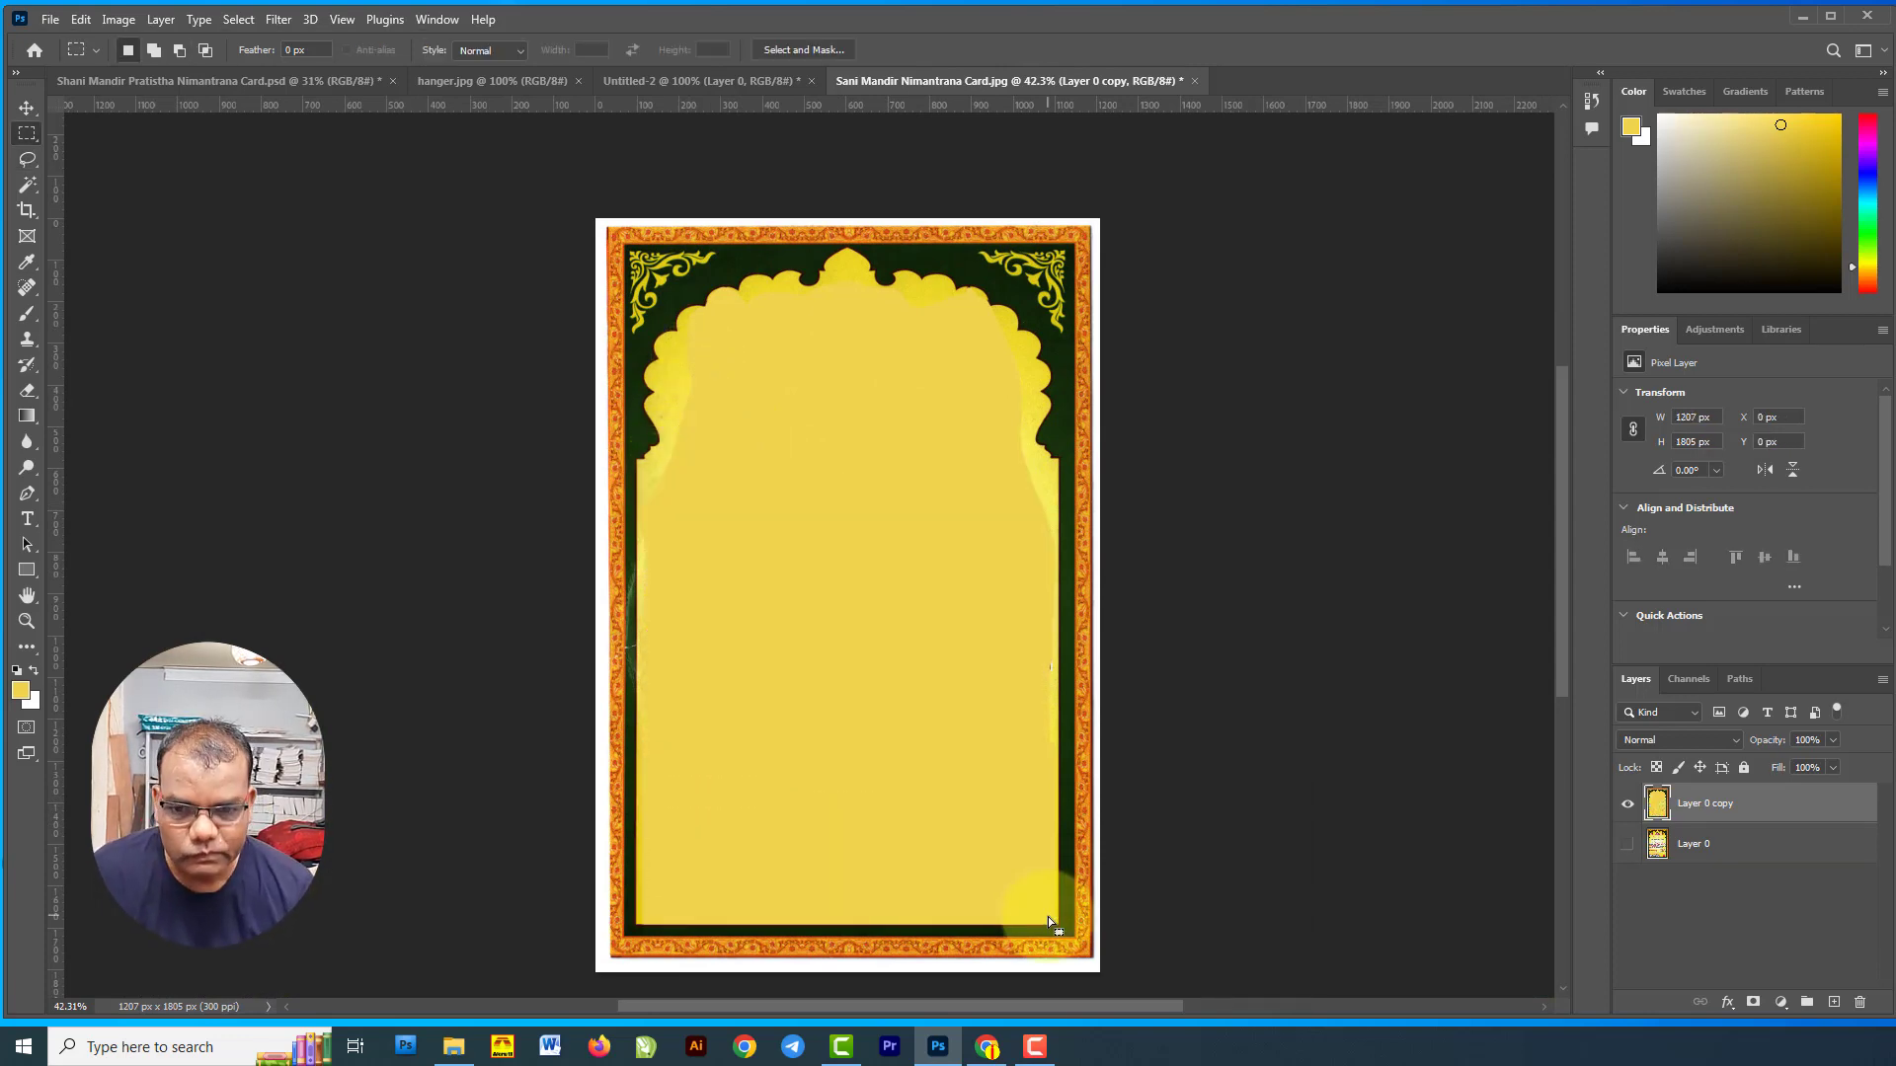
# Select the leftover yellow patches in the arch's left scallops with the Magic Wand, fill them with the foreground yellow, and deselect.
pyautogui.scroll(2, 834, 349)
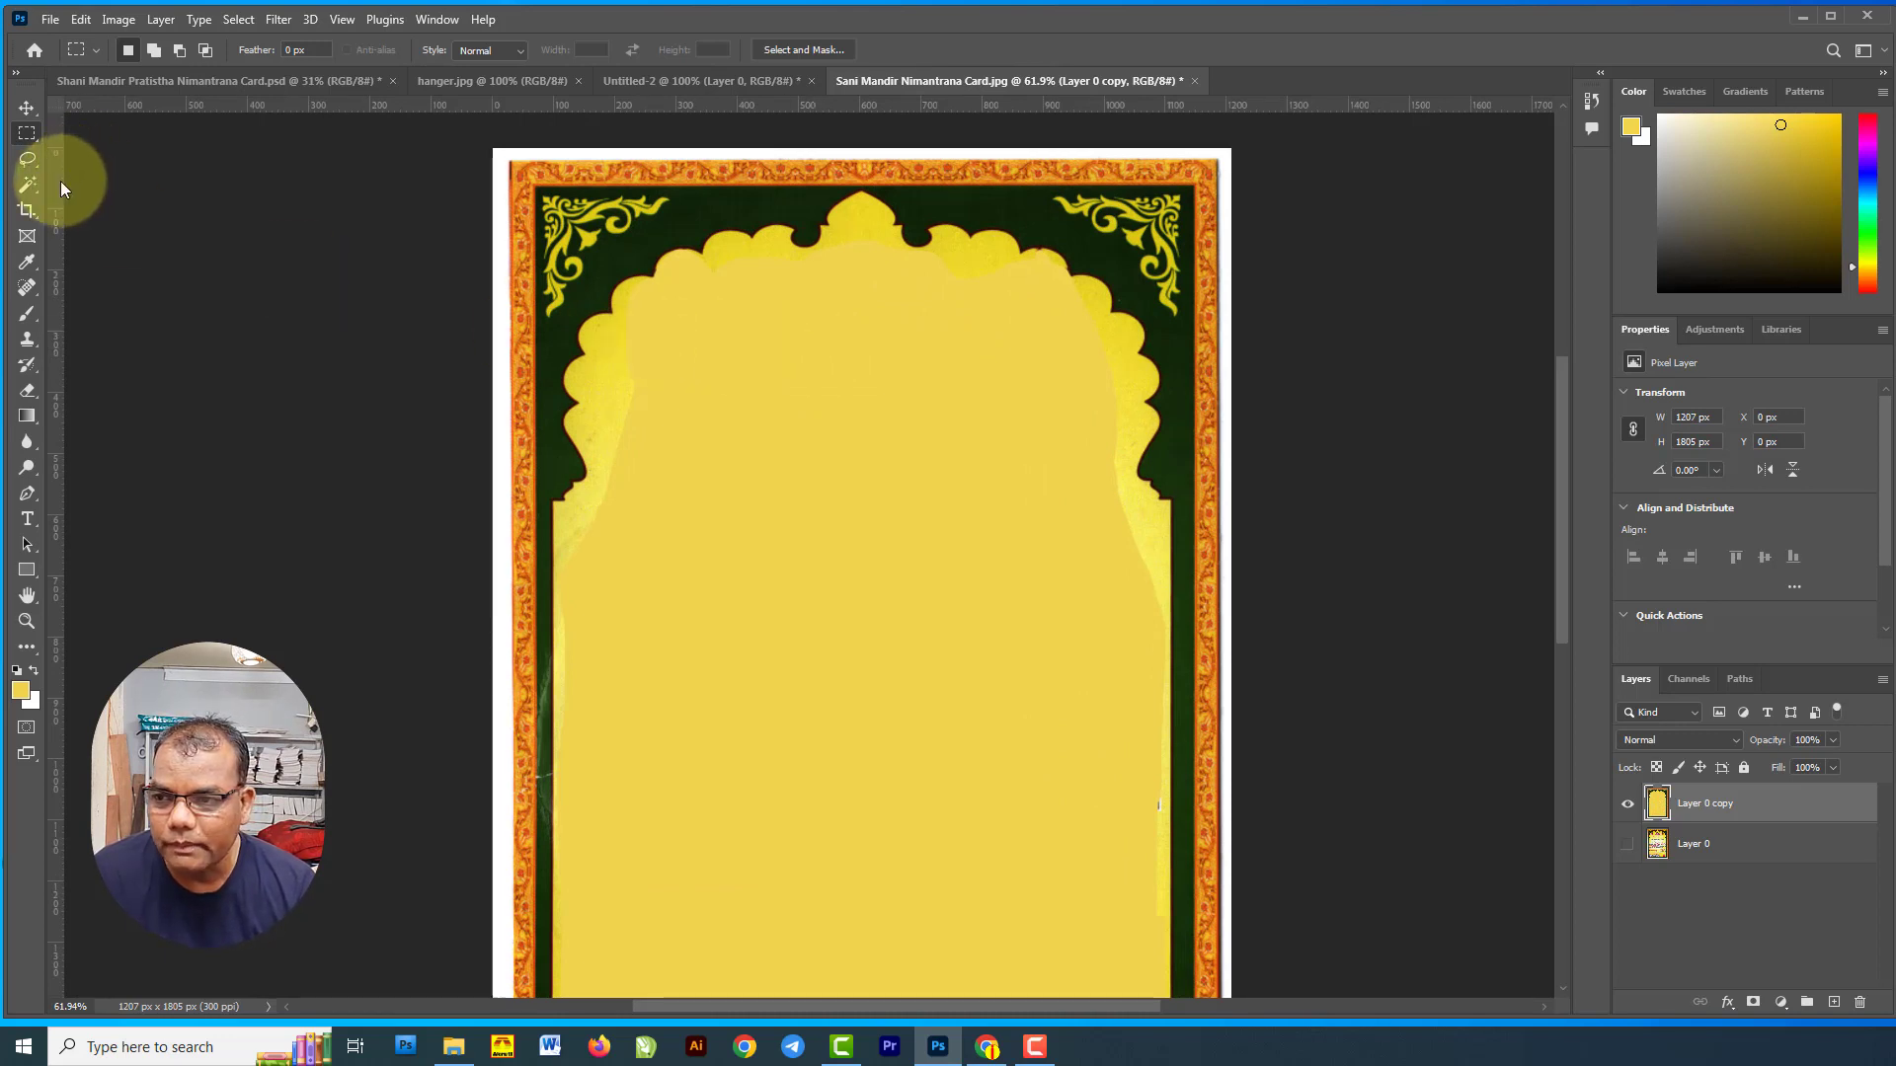
pyautogui.click(30, 190)
pyautogui.click(604, 425)
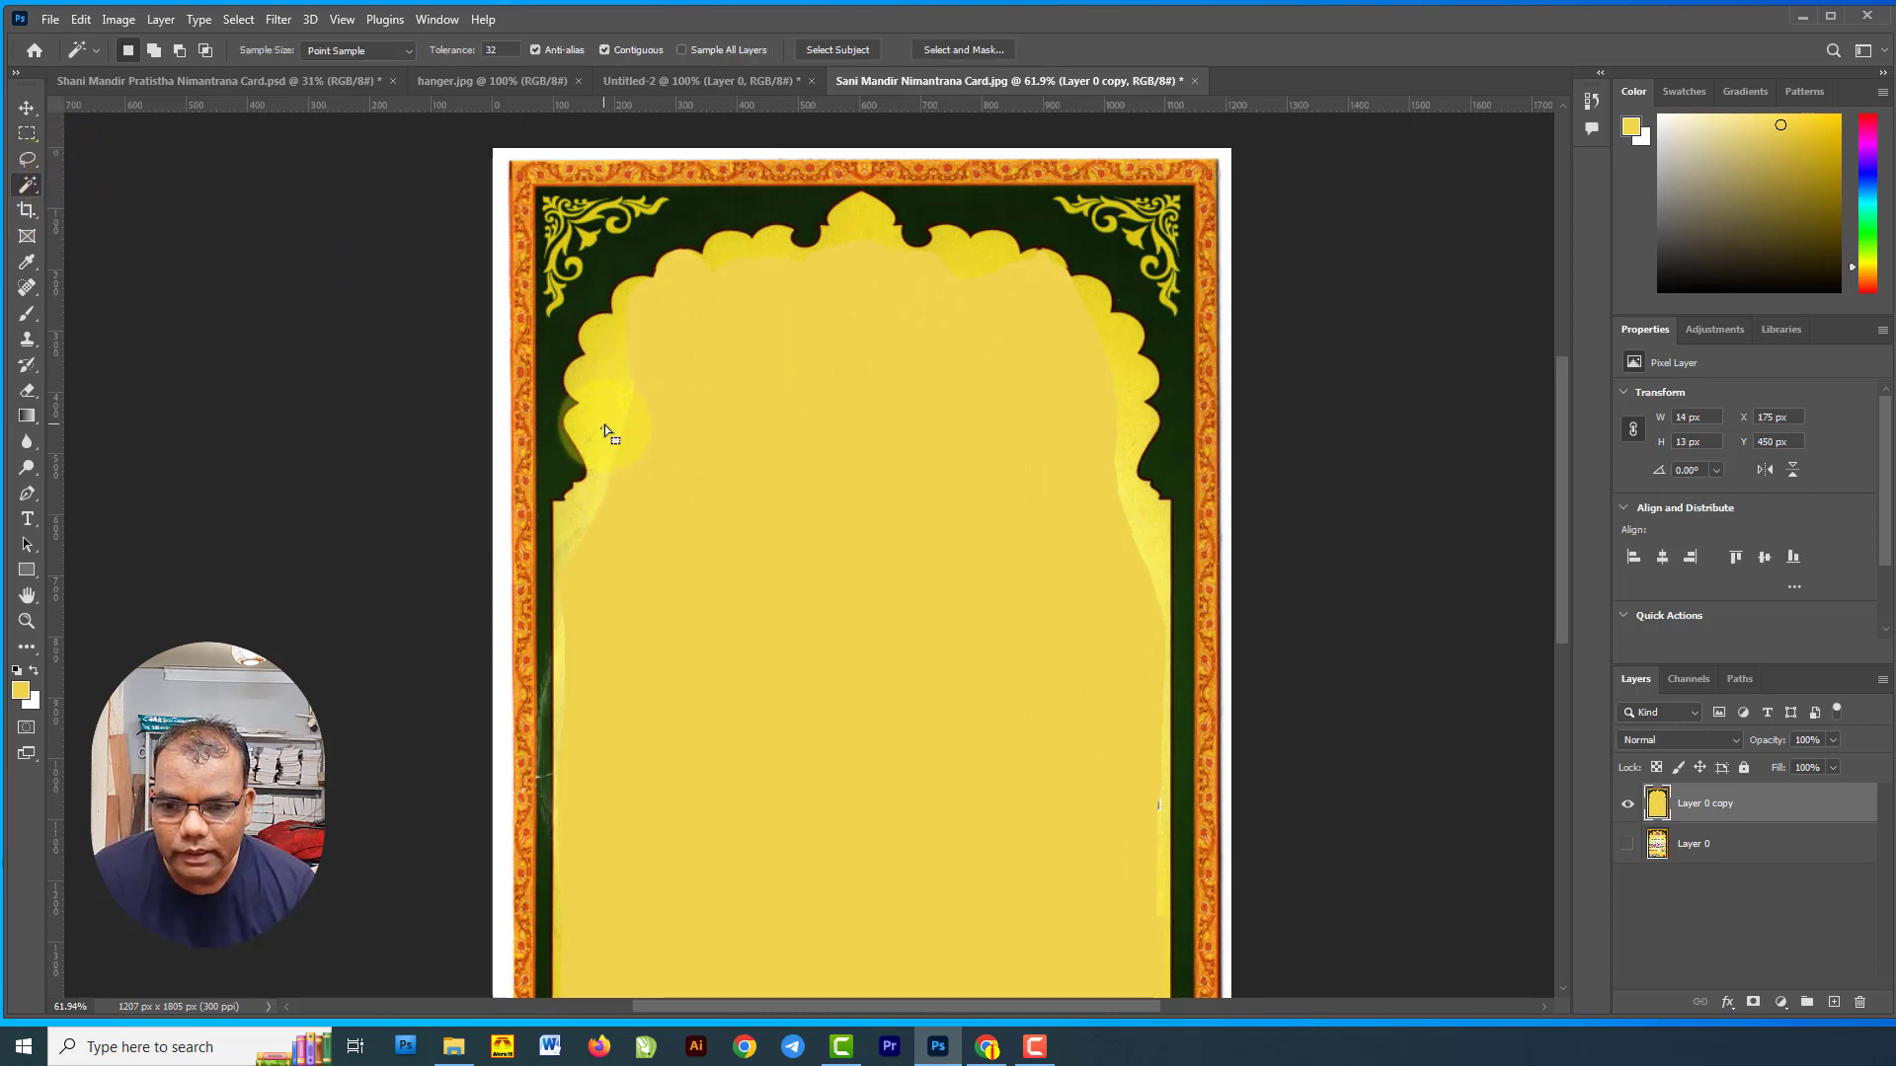
pyautogui.keyDown('shift'); pyautogui.click(599, 367); pyautogui.keyUp('shift')
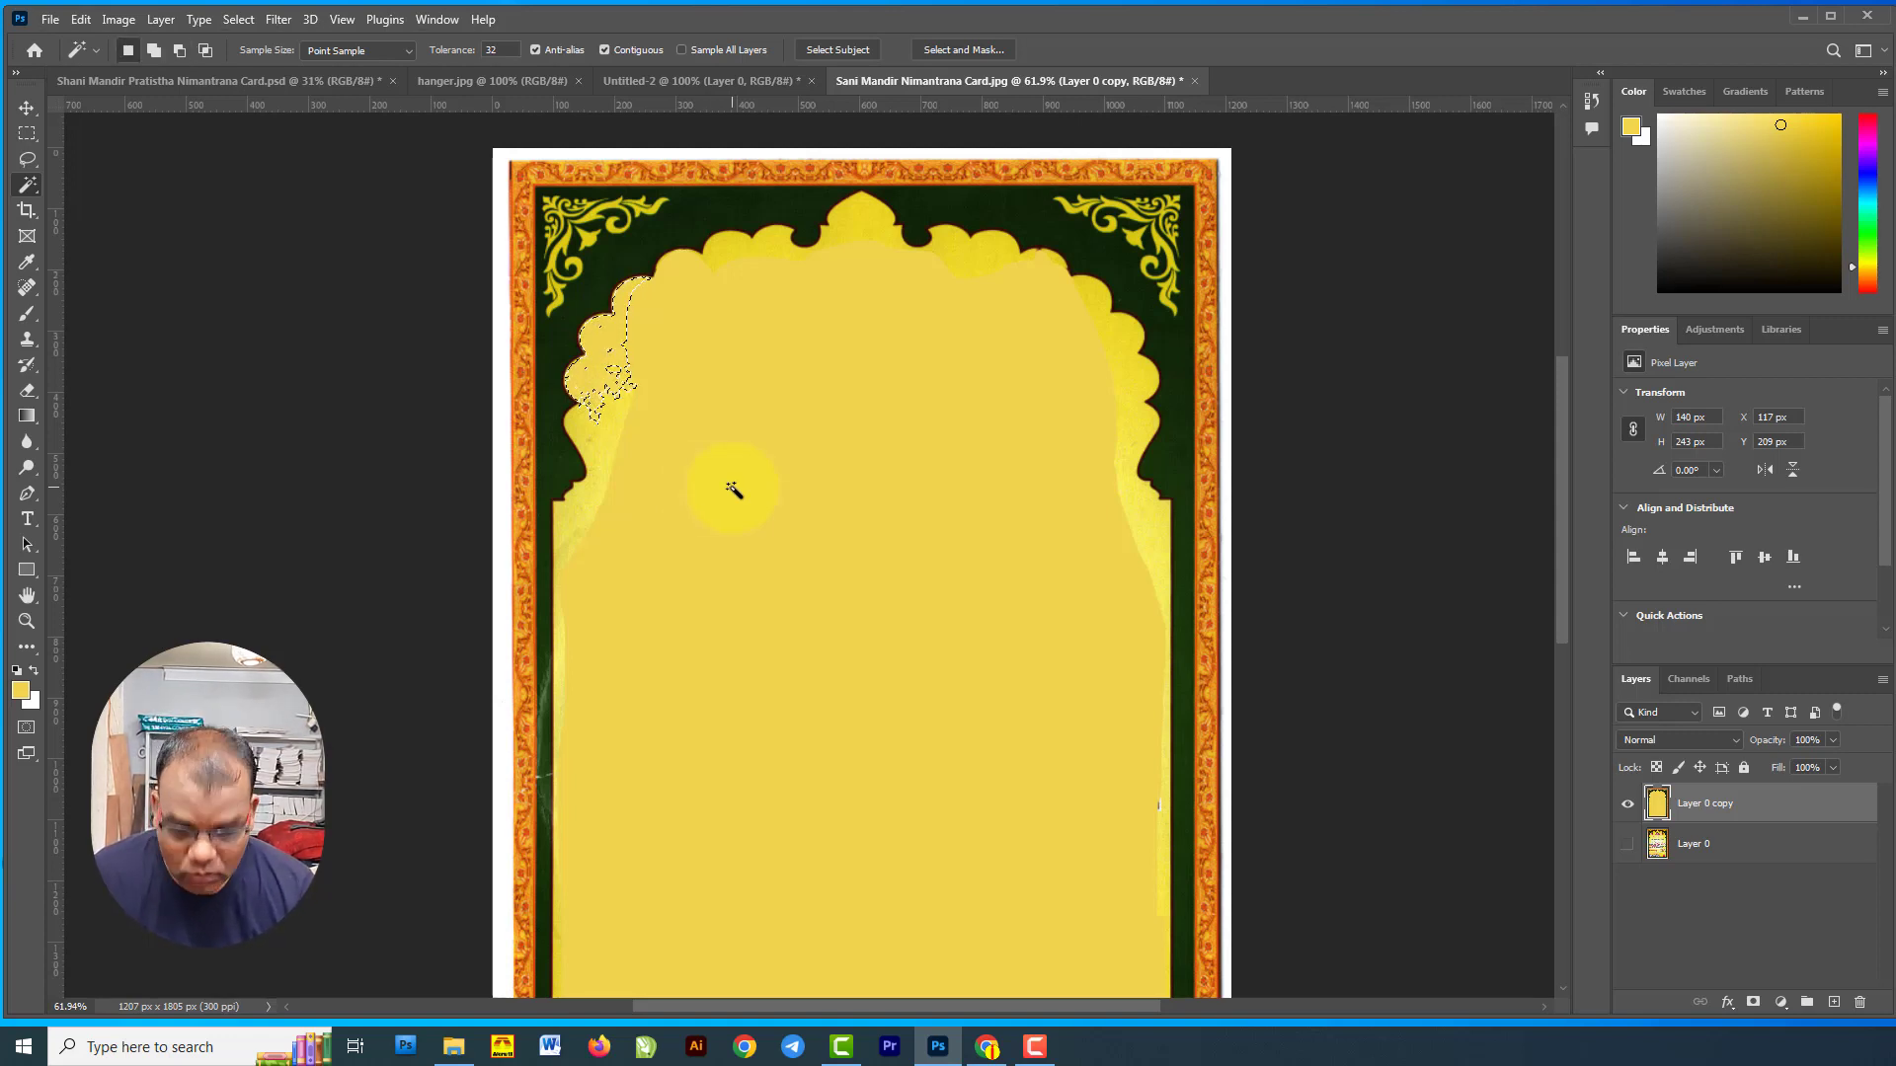
pyautogui.hotkey('ctrl', 'd')
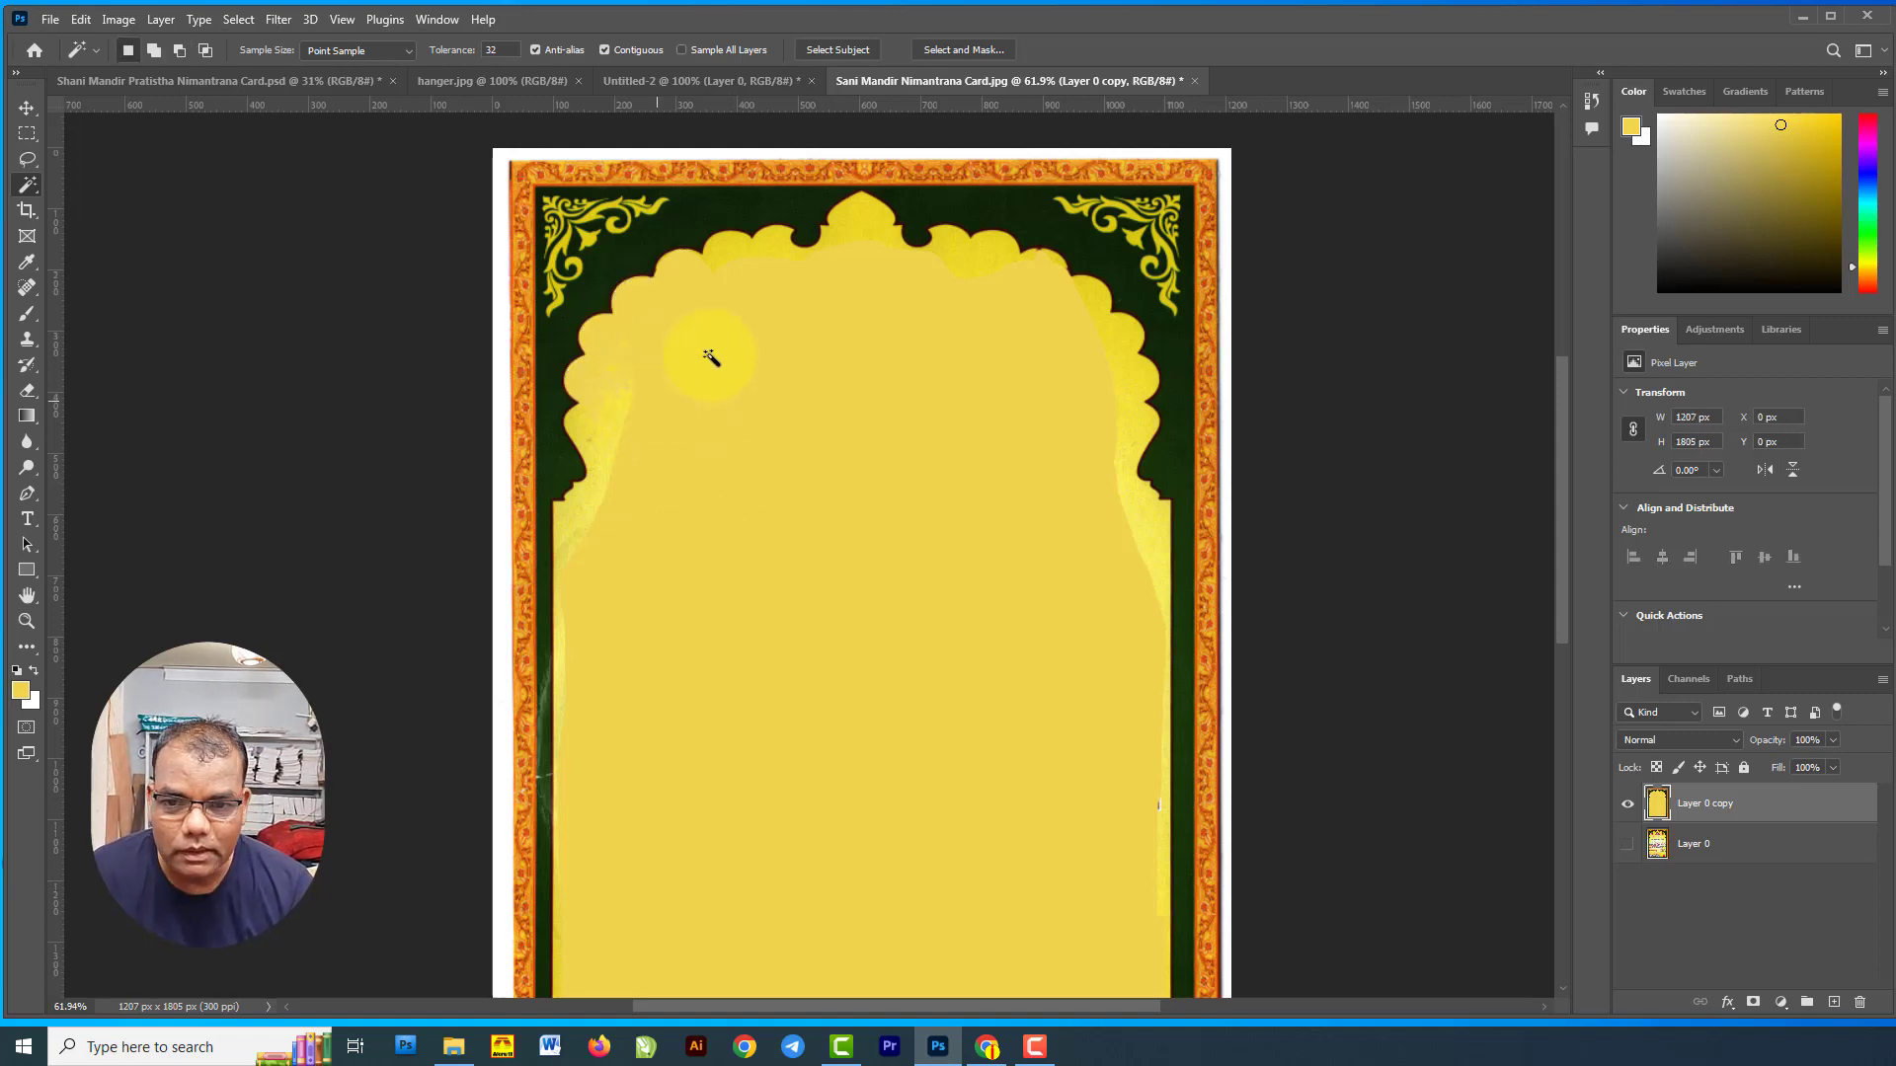
pyautogui.scroll(-2, 901, 314)
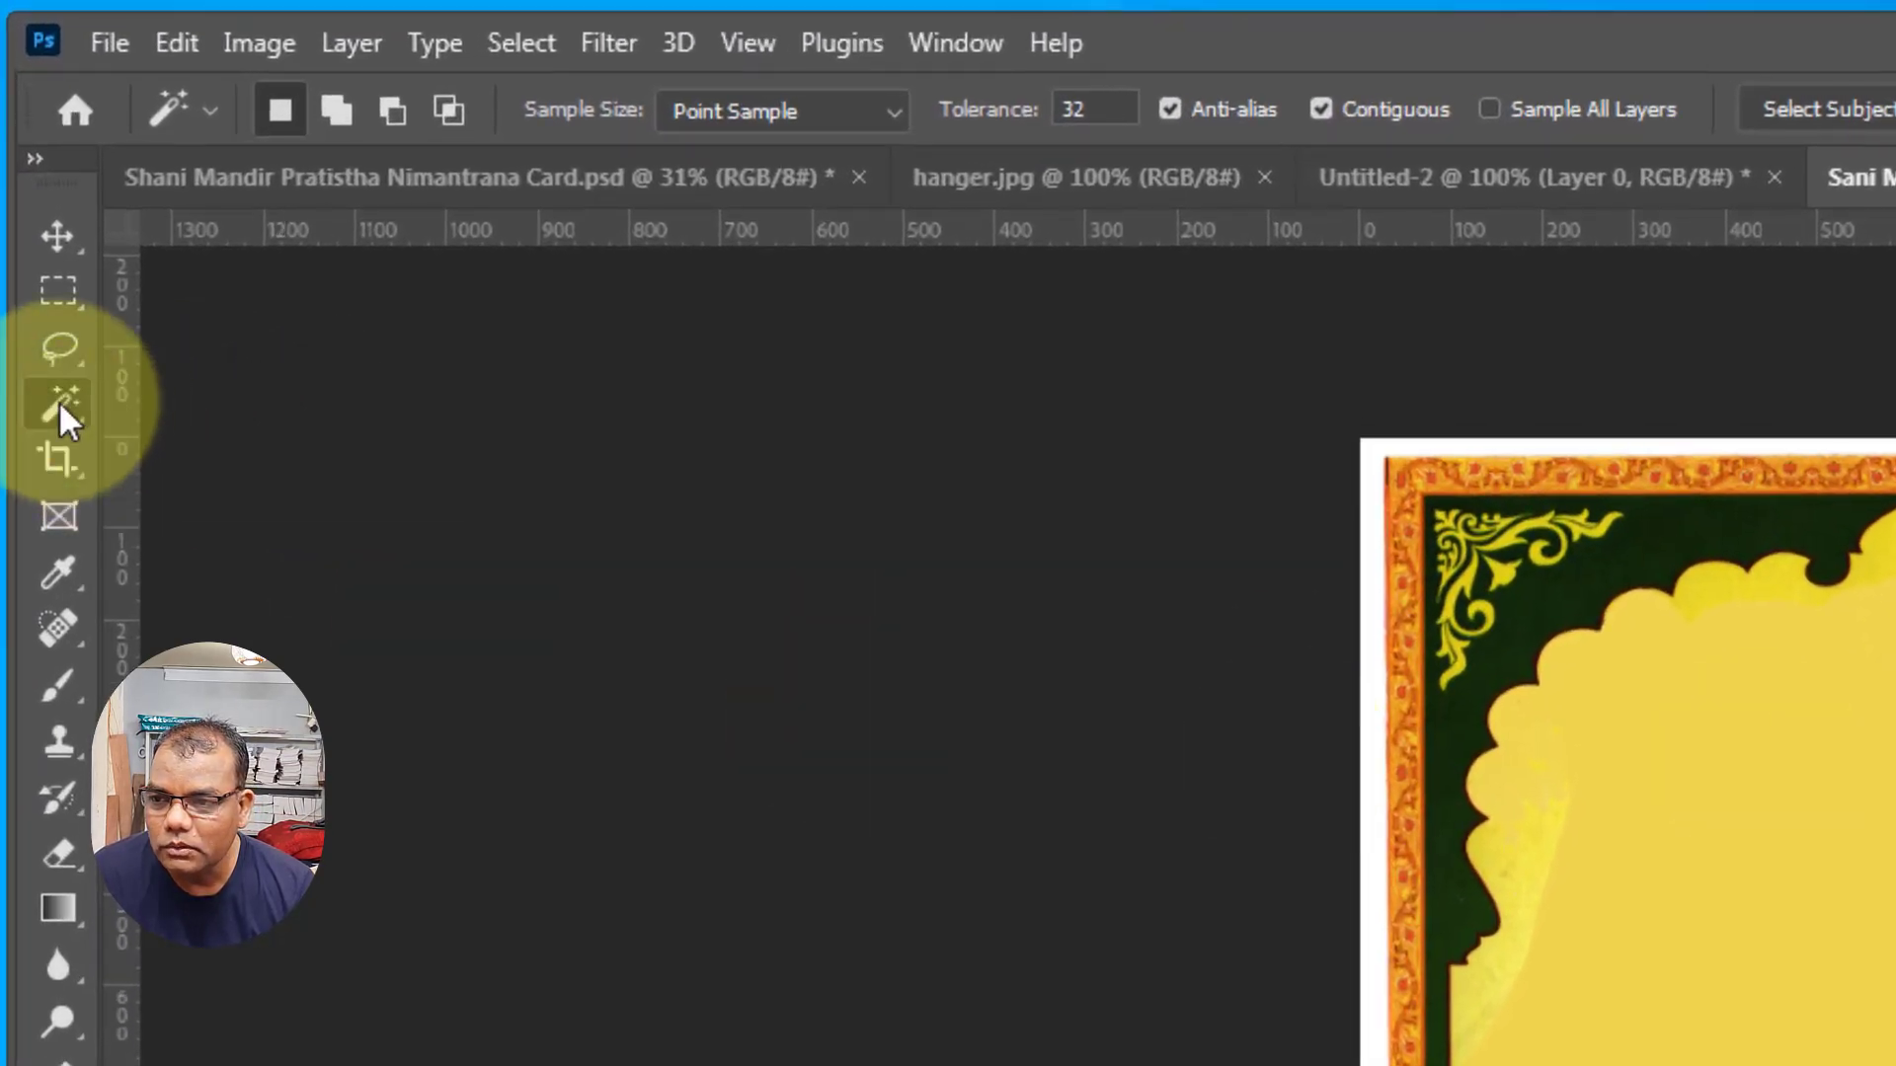
pyautogui.rightClick(57, 400)
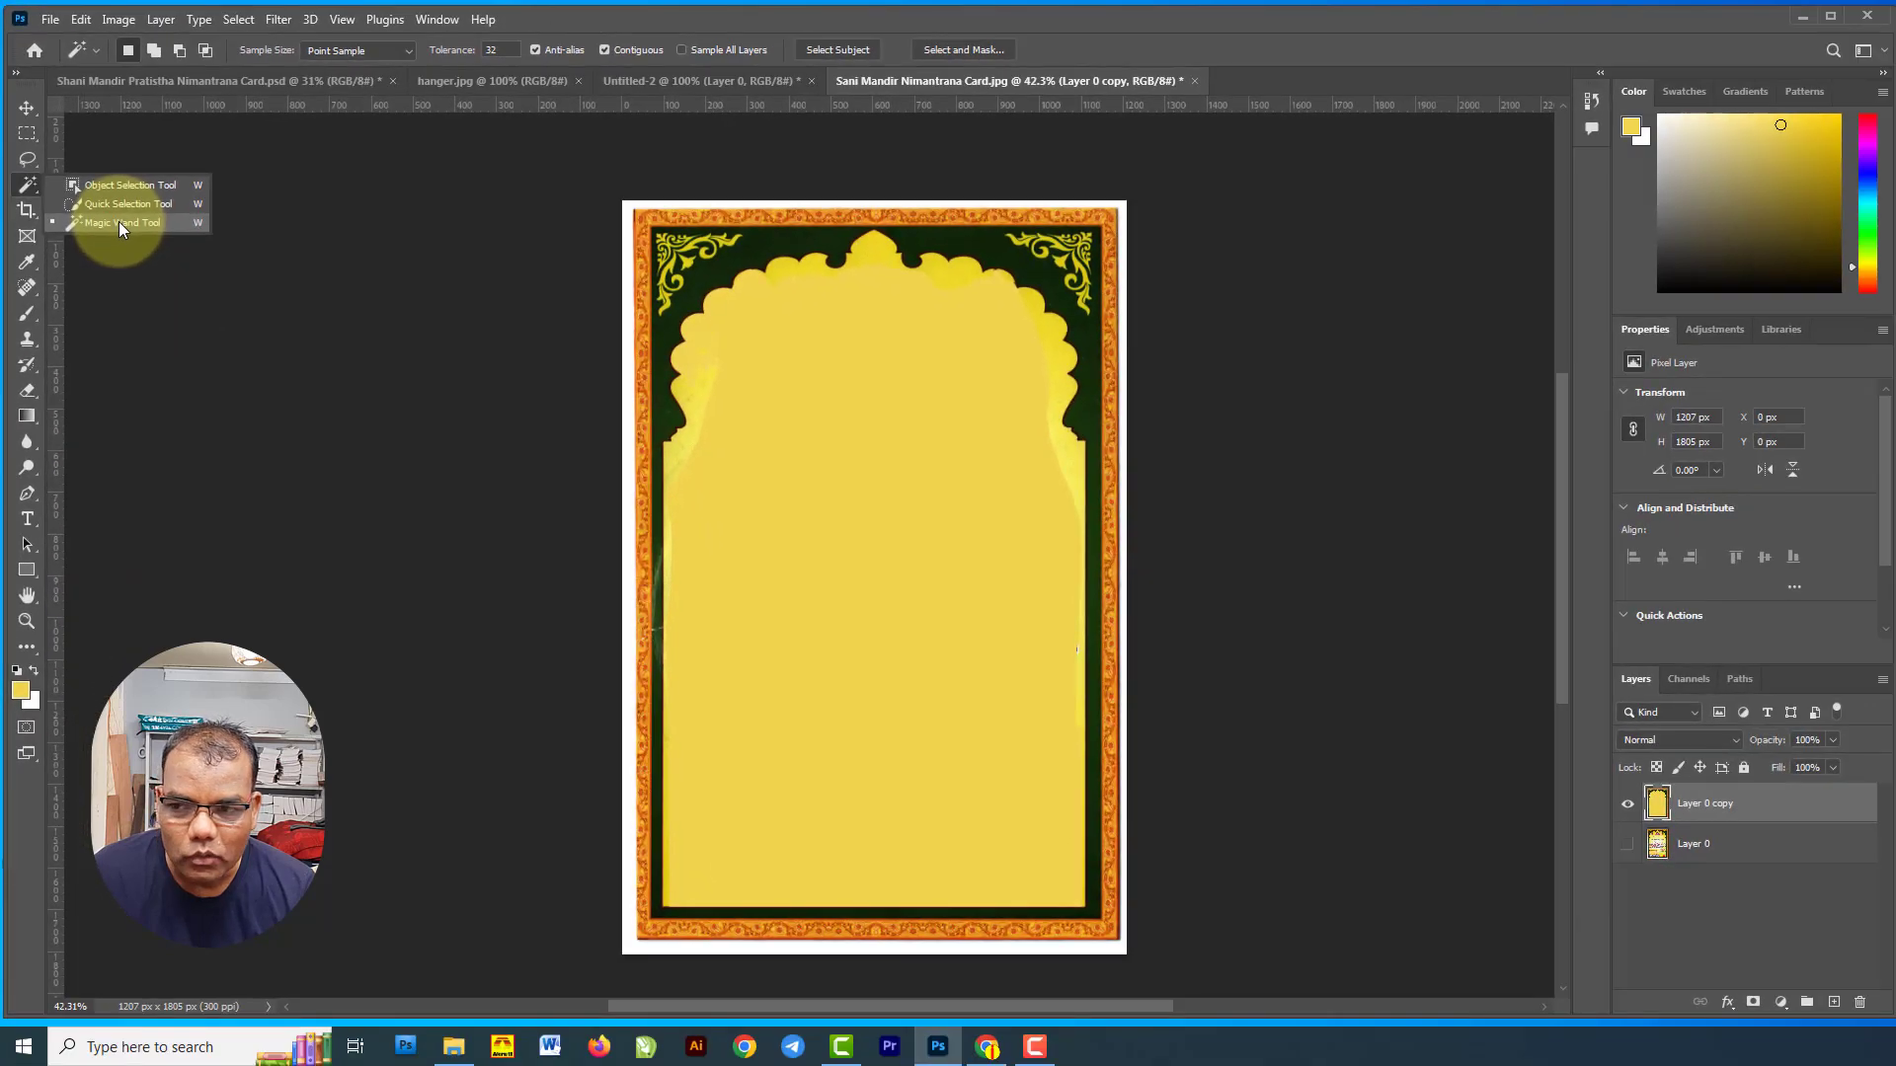
pyautogui.click(259, 494)
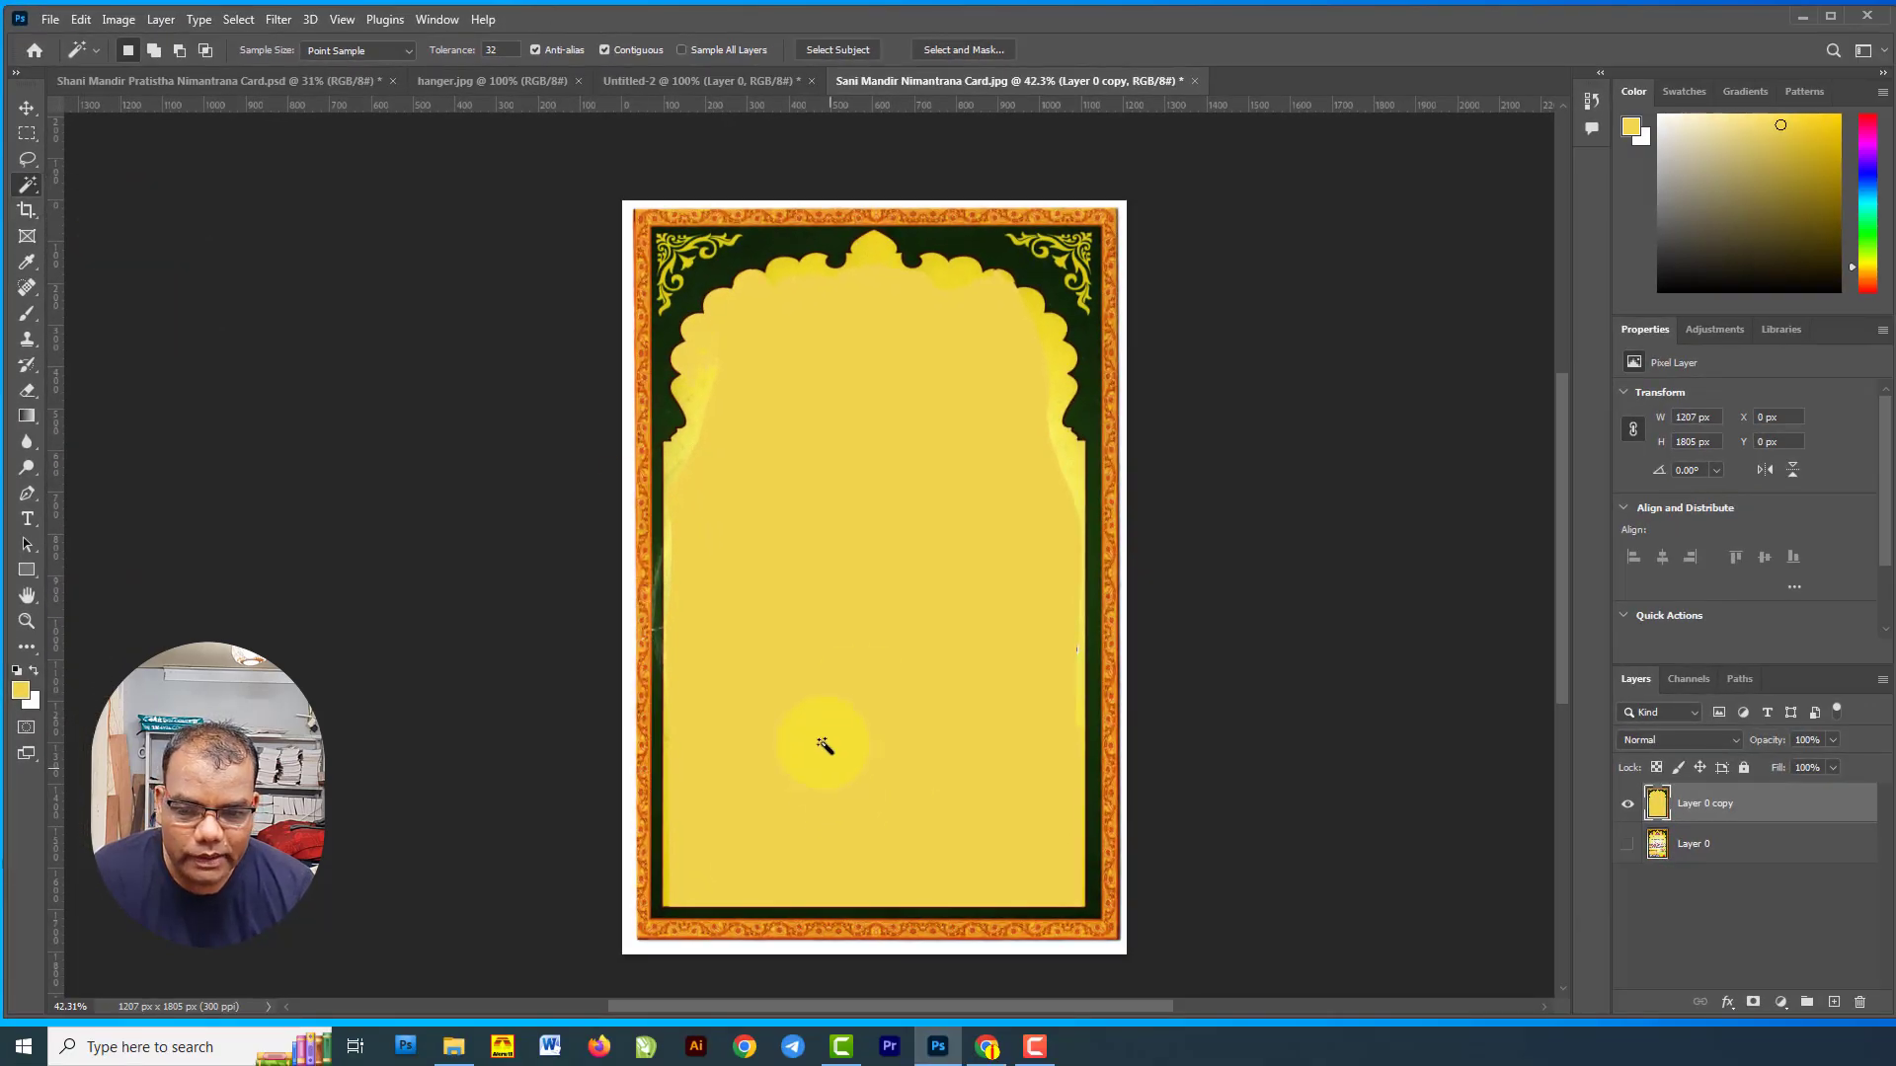
pyautogui.click(823, 741)
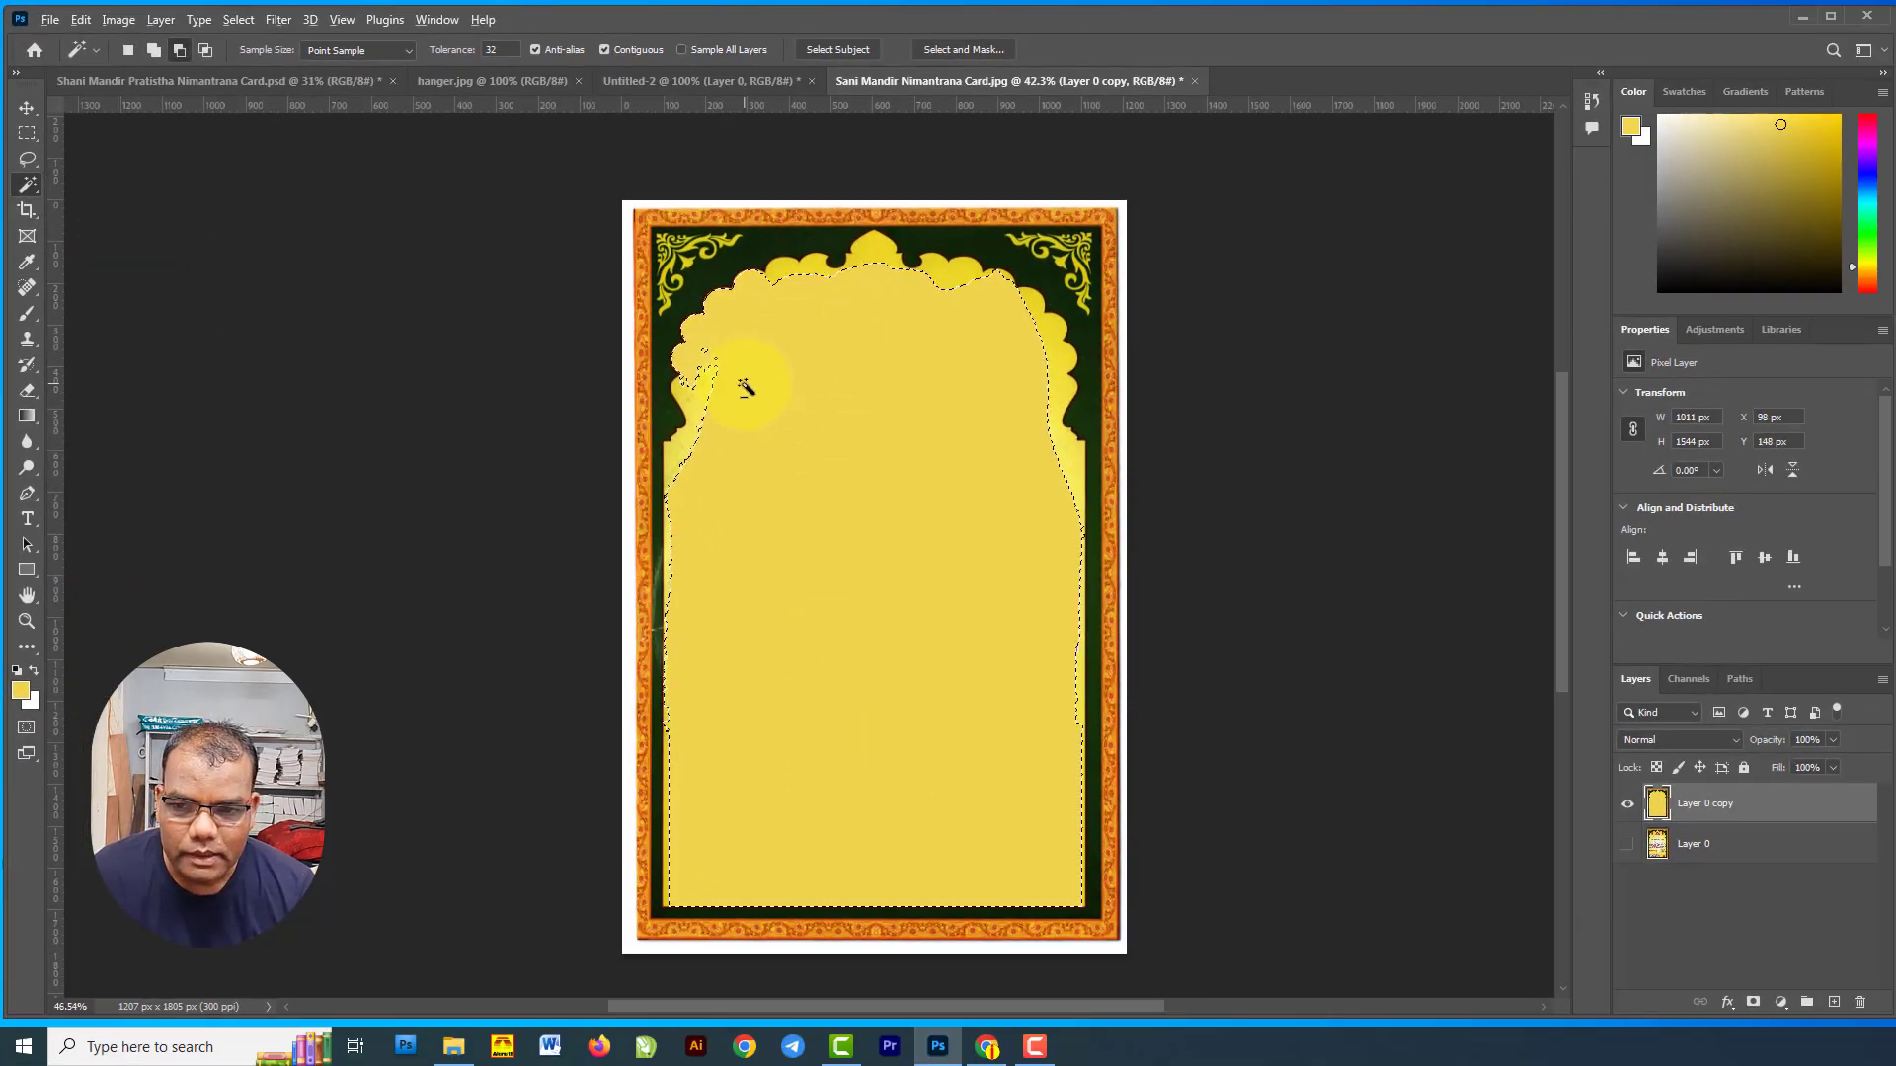
pyautogui.scroll(3, 740, 380)
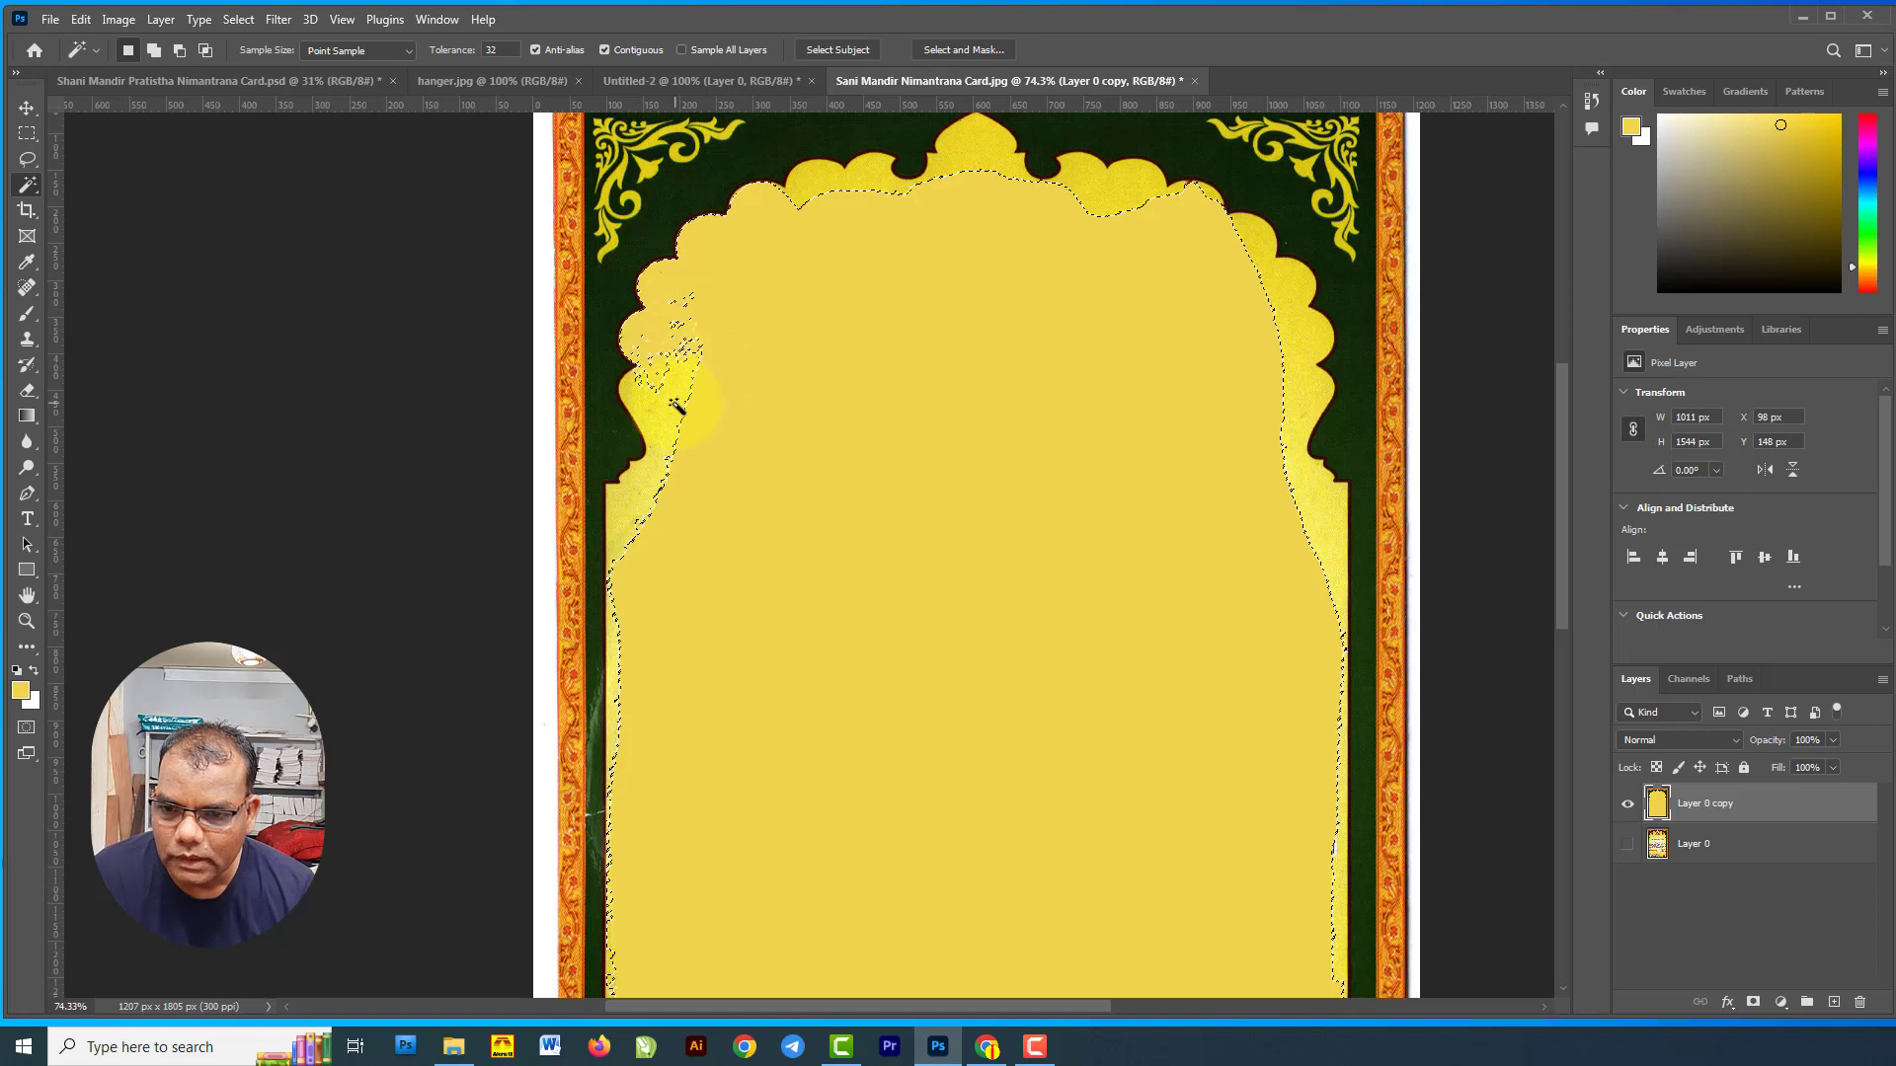
pyautogui.hotkey('ctrl', 'd')
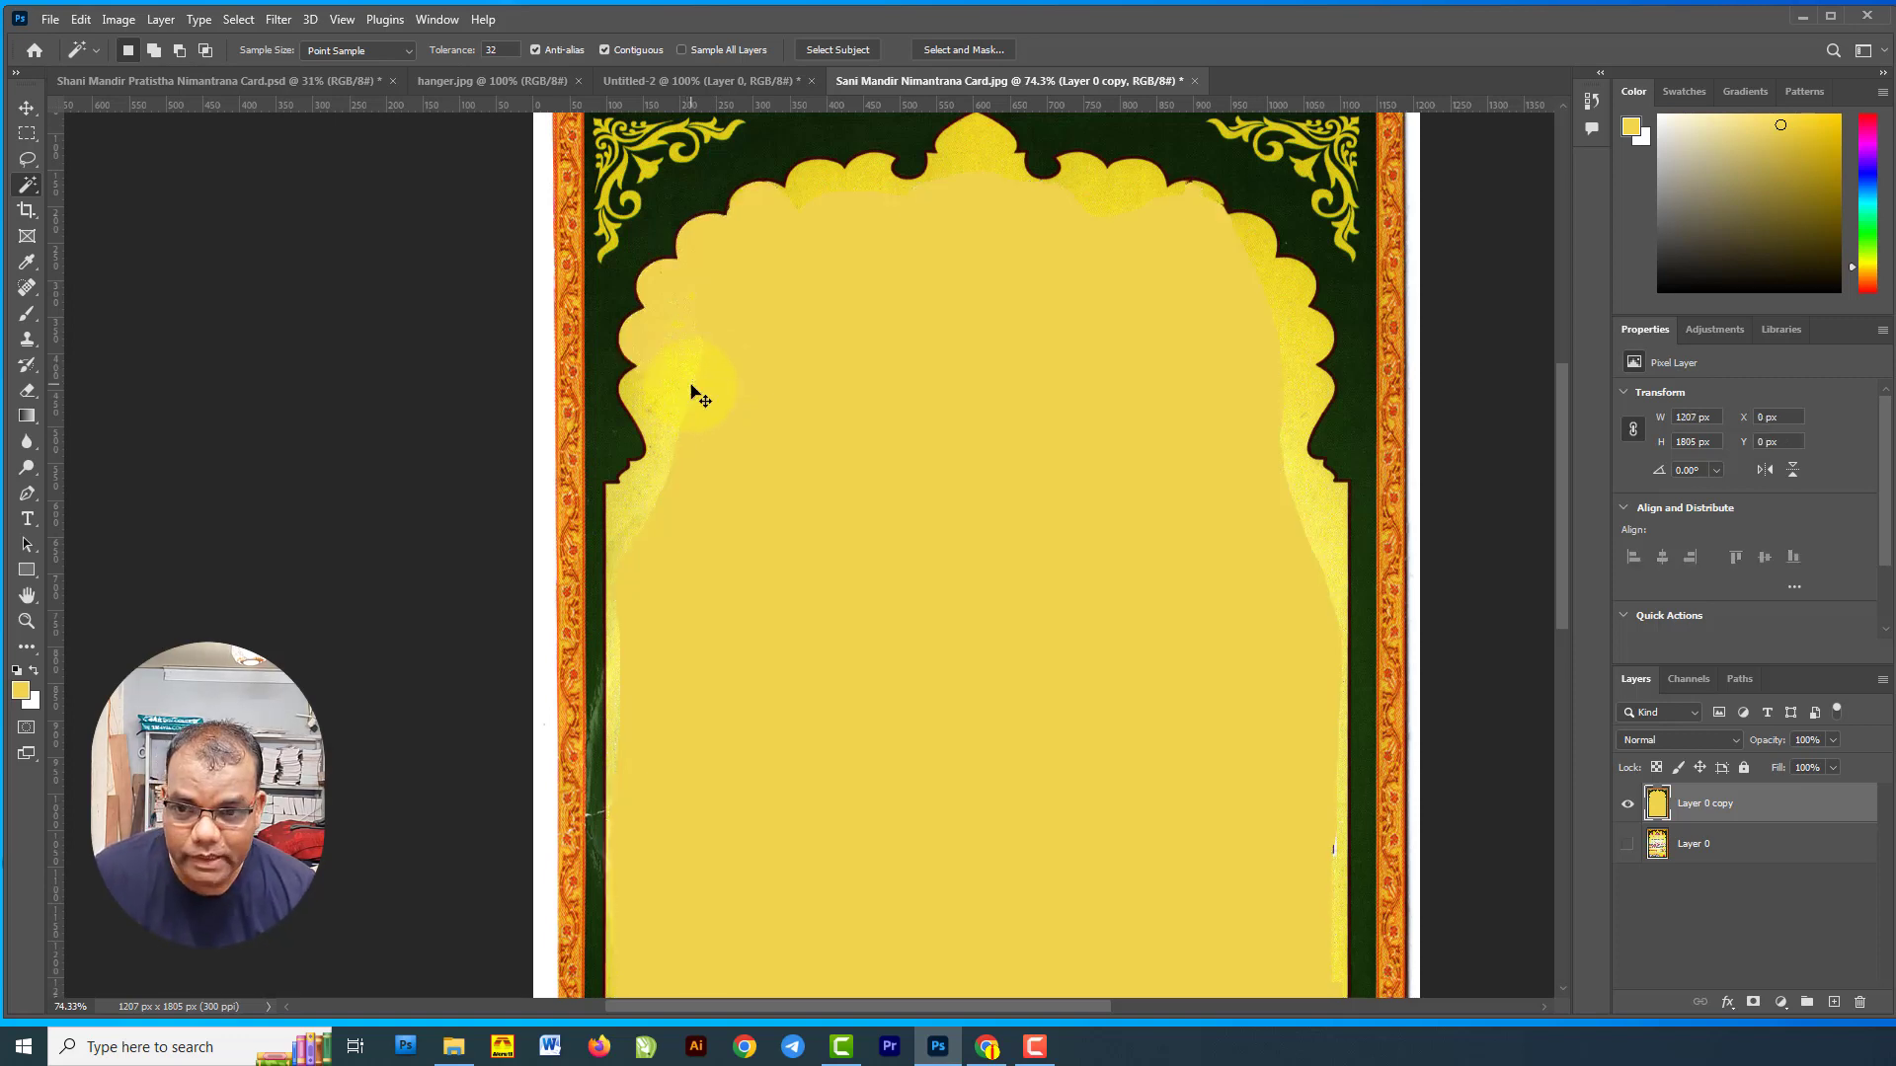
# Select the entire arch interior up to the green frame with the Quick Selection tool and fill it with the foreground yellow.
pyautogui.rightClick(27, 184)
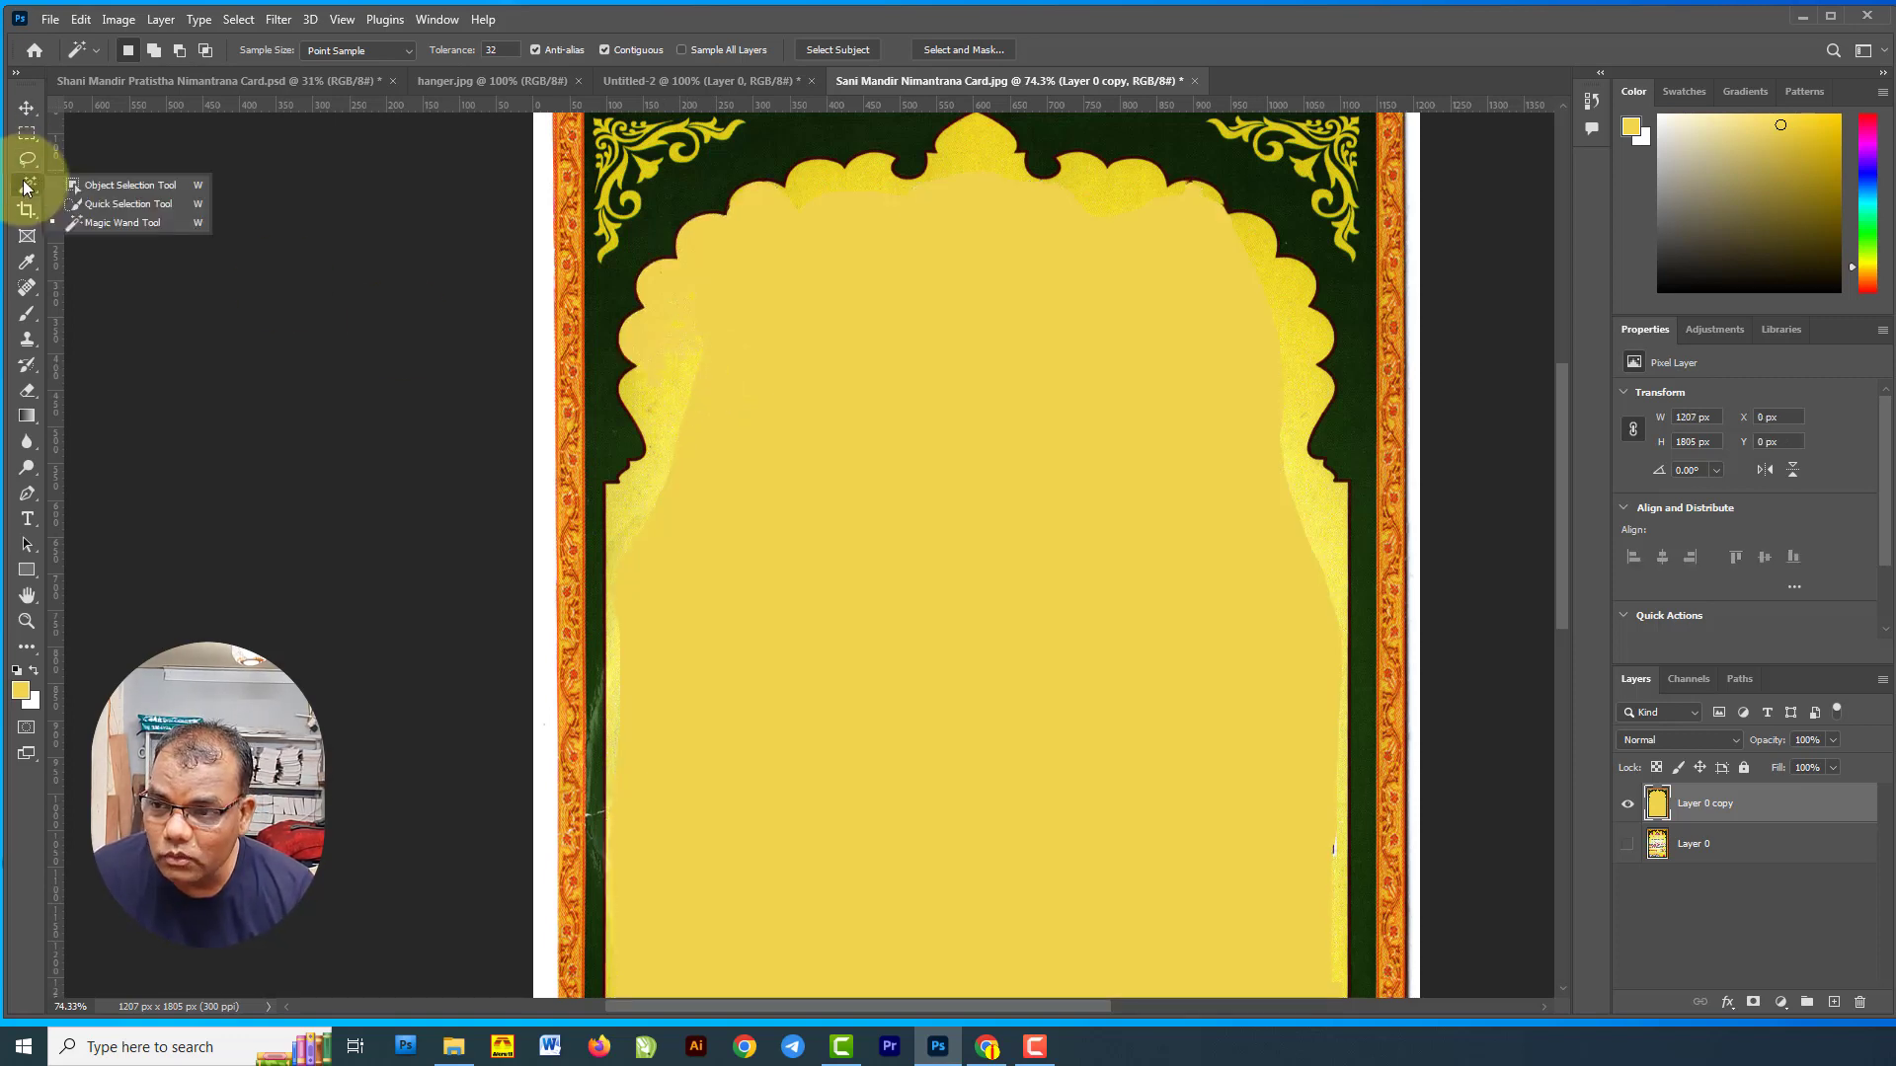
pyautogui.click(162, 208)
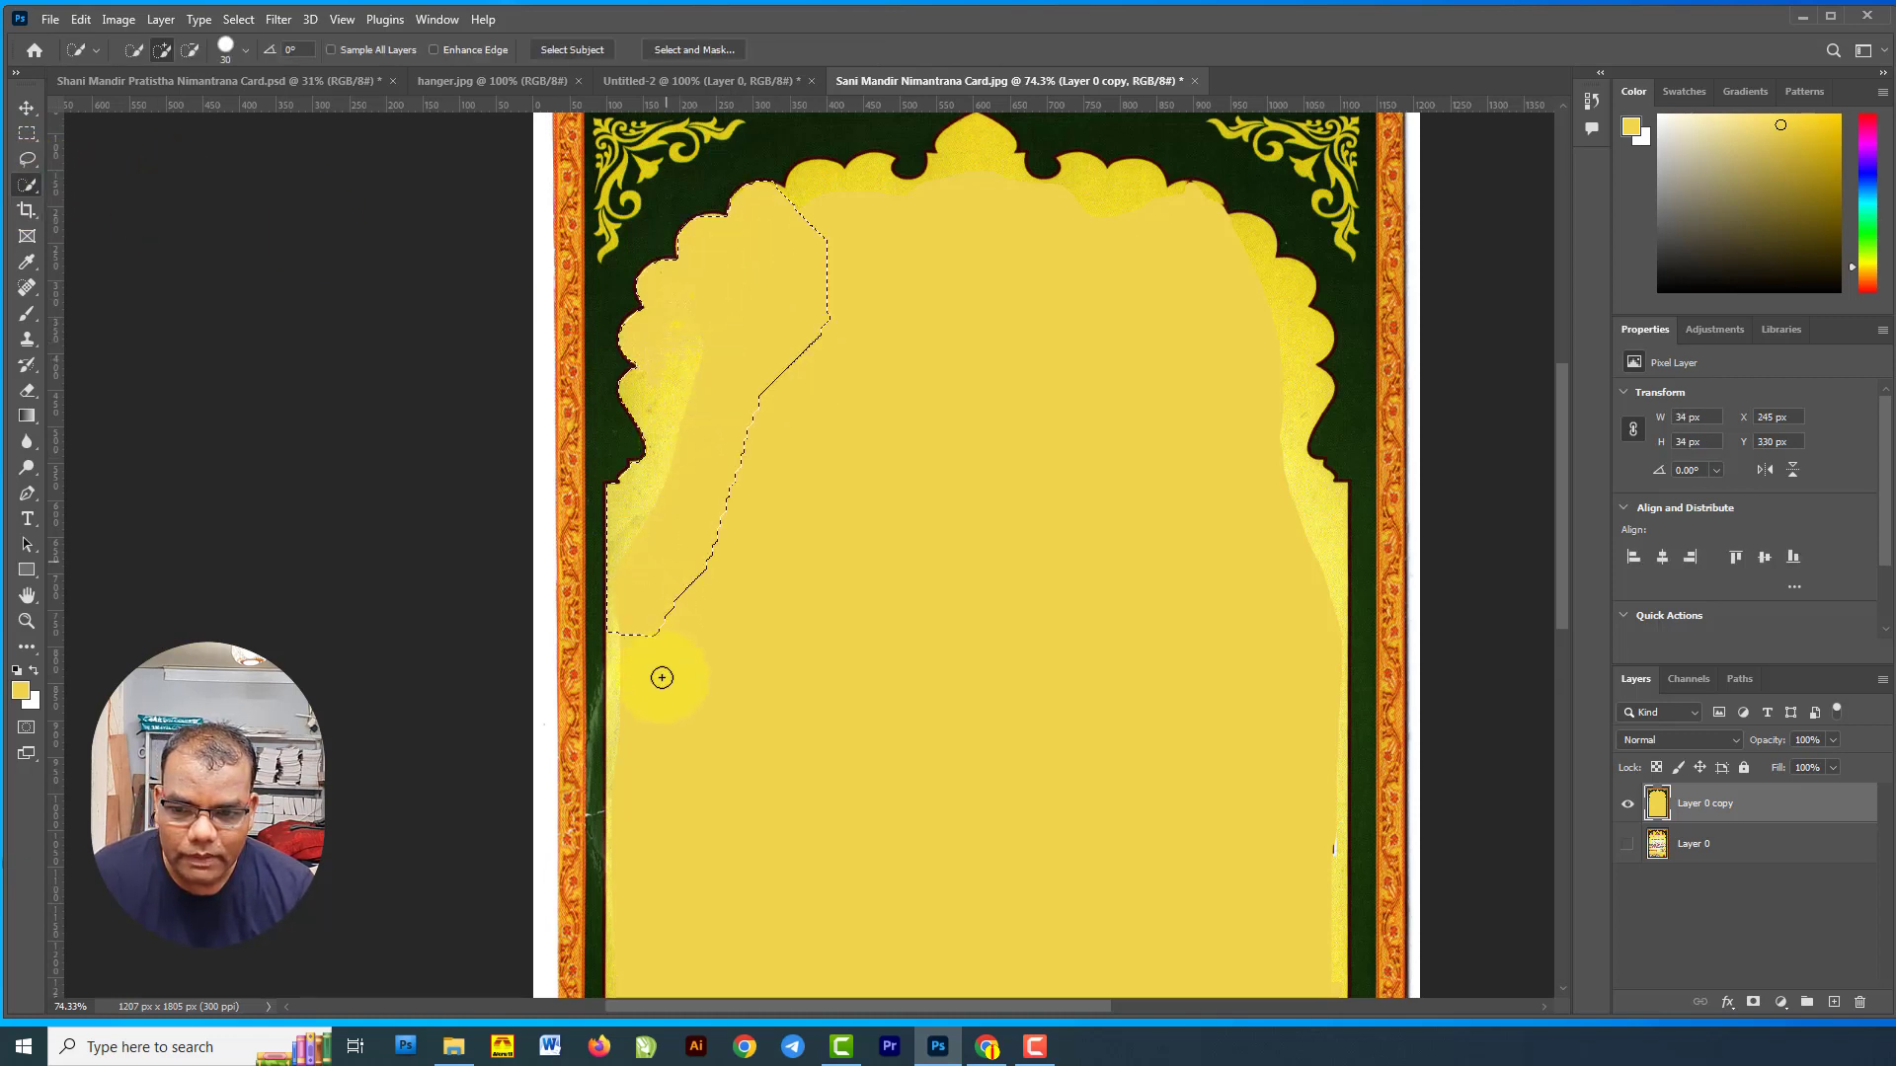
pyautogui.moveTo(661, 677)
pyautogui.mouseDown()
pyautogui.moveTo(953, 799)
pyautogui.moveTo(1167, 826)
pyautogui.mouseUp()
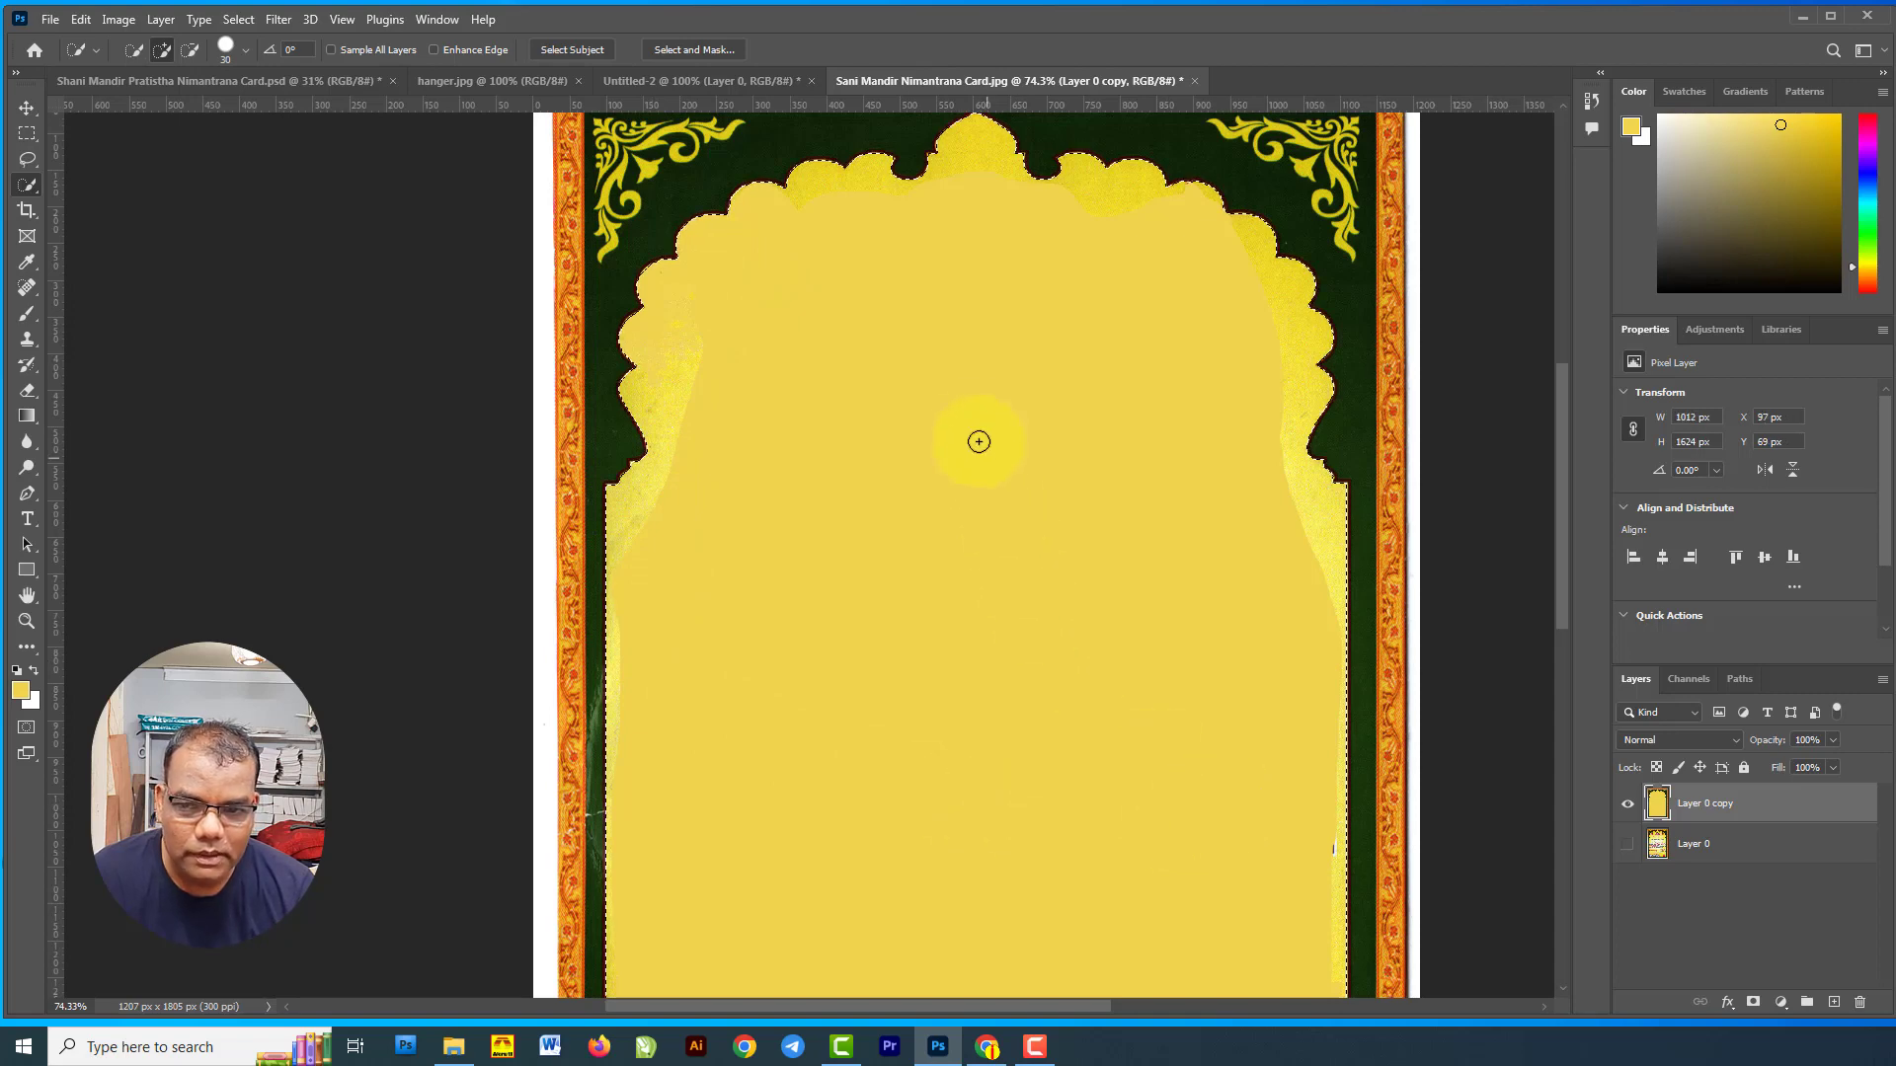
pyautogui.scroll(-5, 973, 435)
pyautogui.scroll(1, 1094, 407)
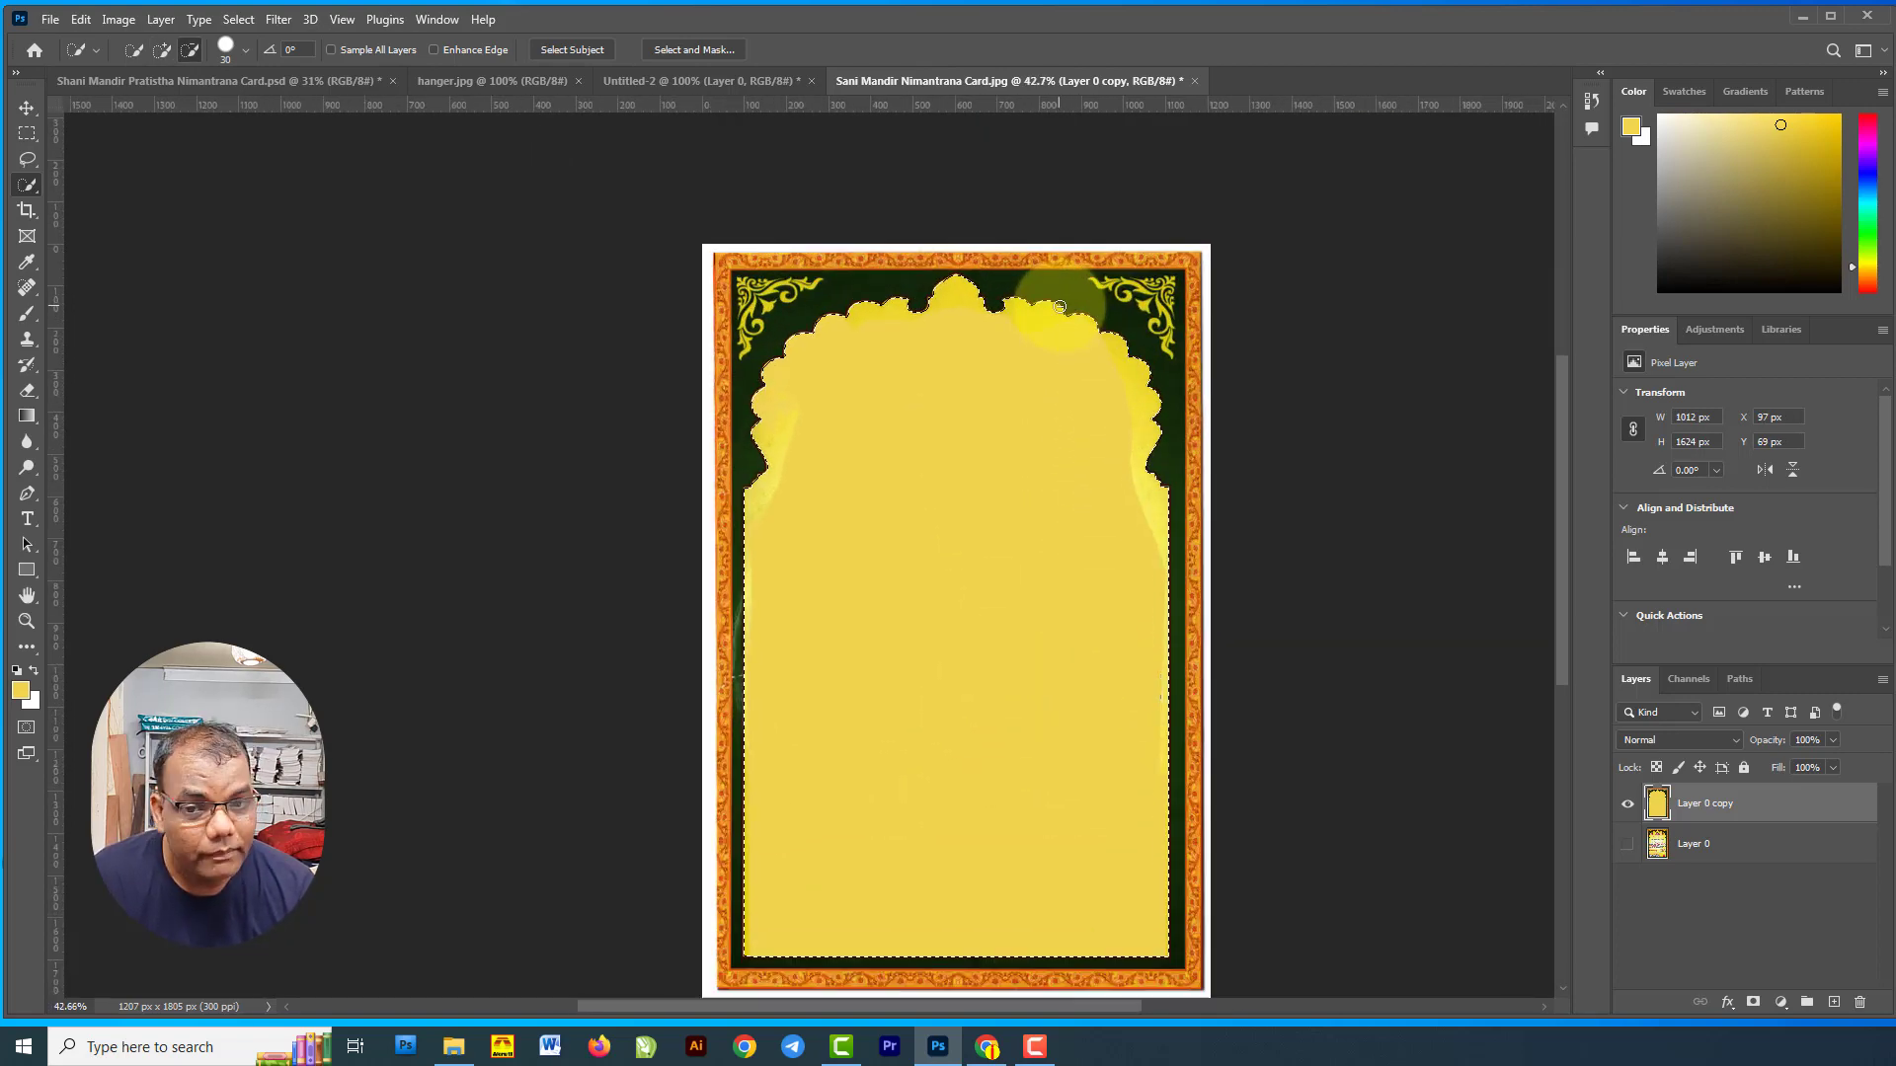
pyautogui.scroll(2, 1013, 359)
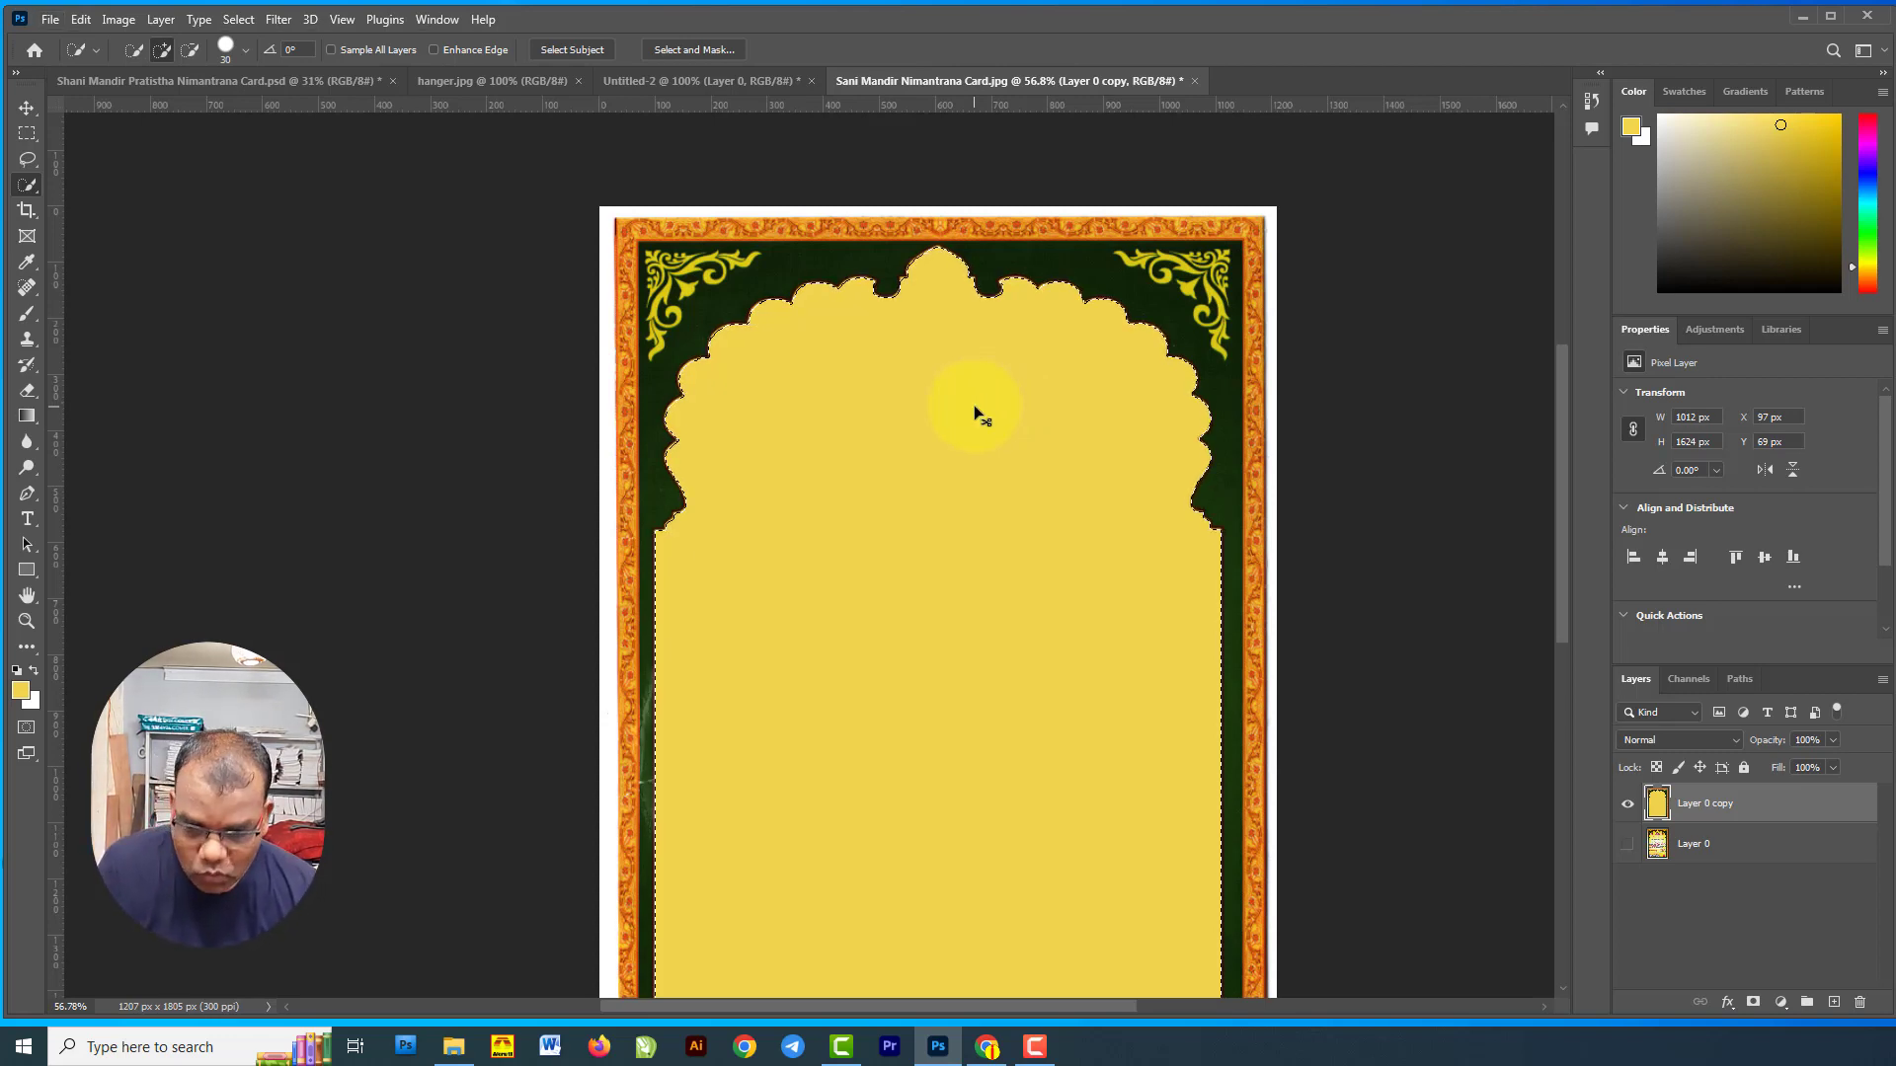
# Create a white 1012 x 1624 px, 300 ppi RGB document from the Clipboard preset and paste the copied yellow arch into it.
pyautogui.hotkey('ctrl', 'n')
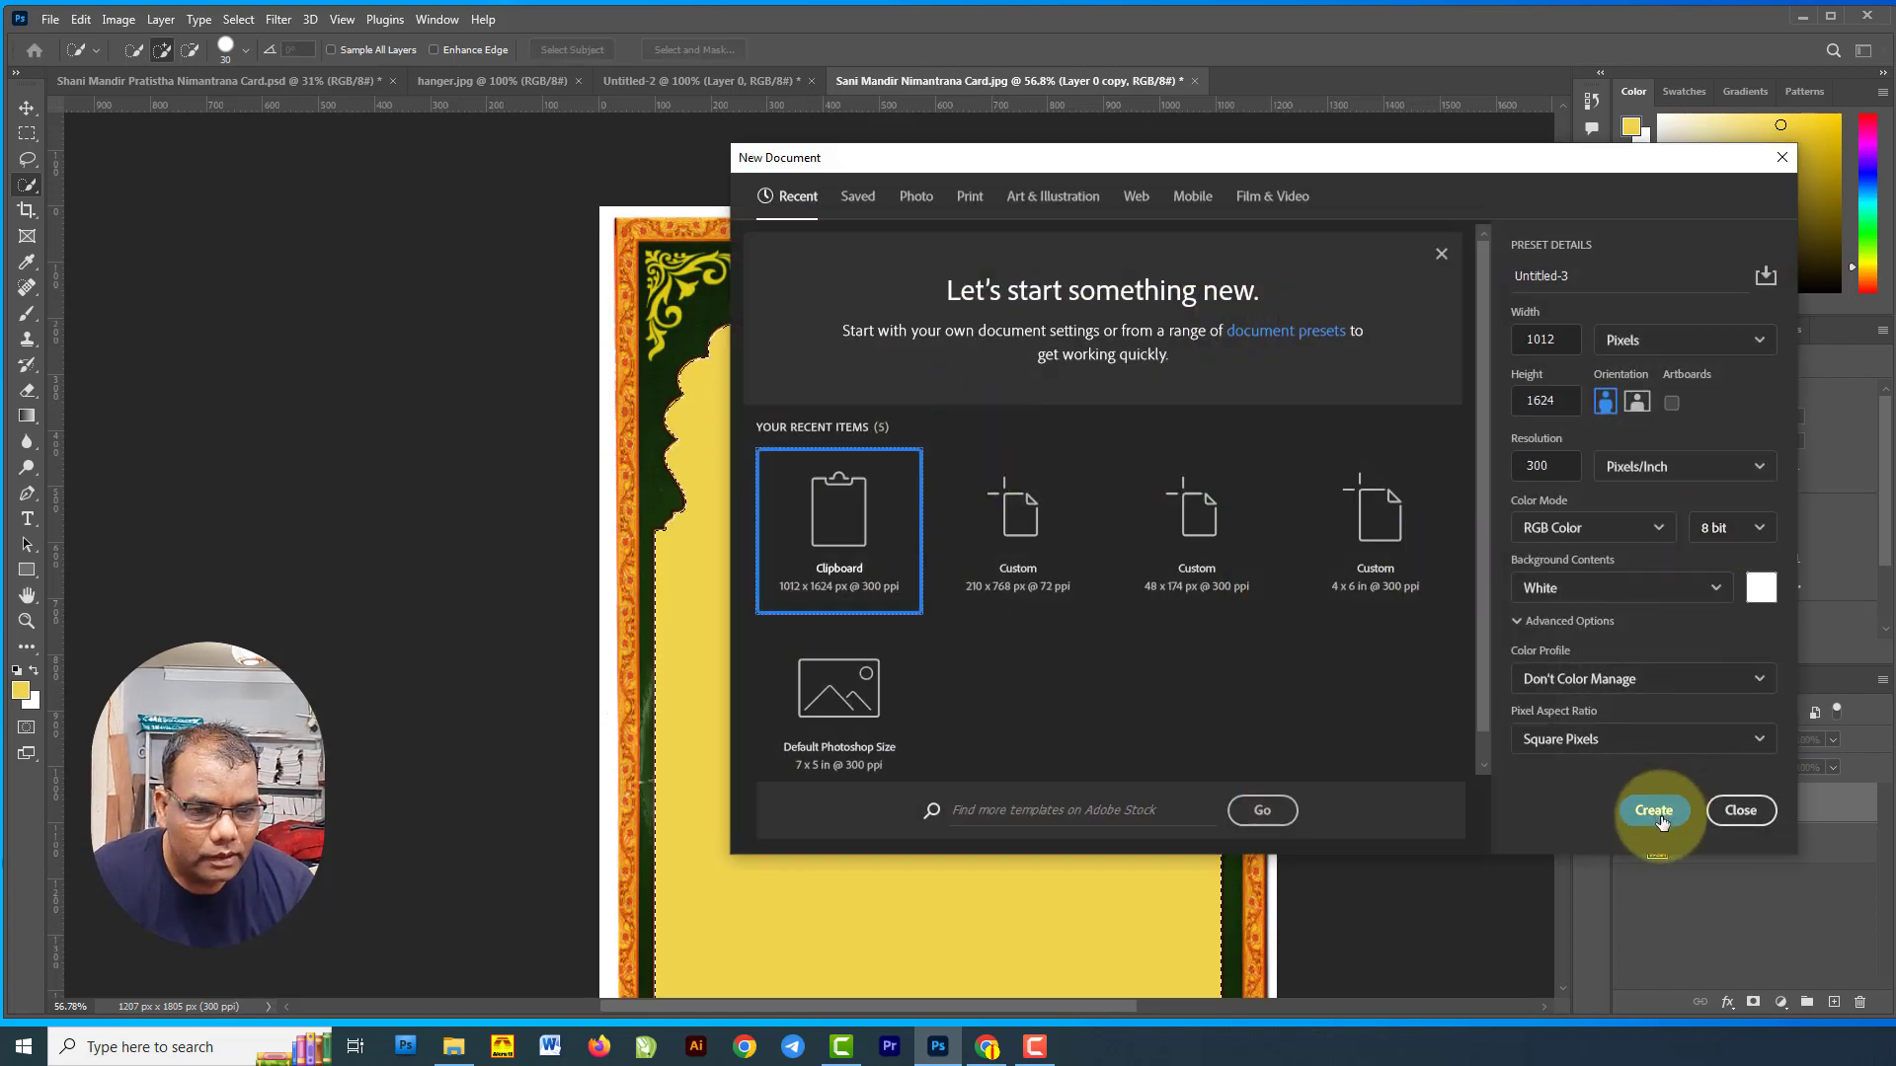
pyautogui.click(1659, 819)
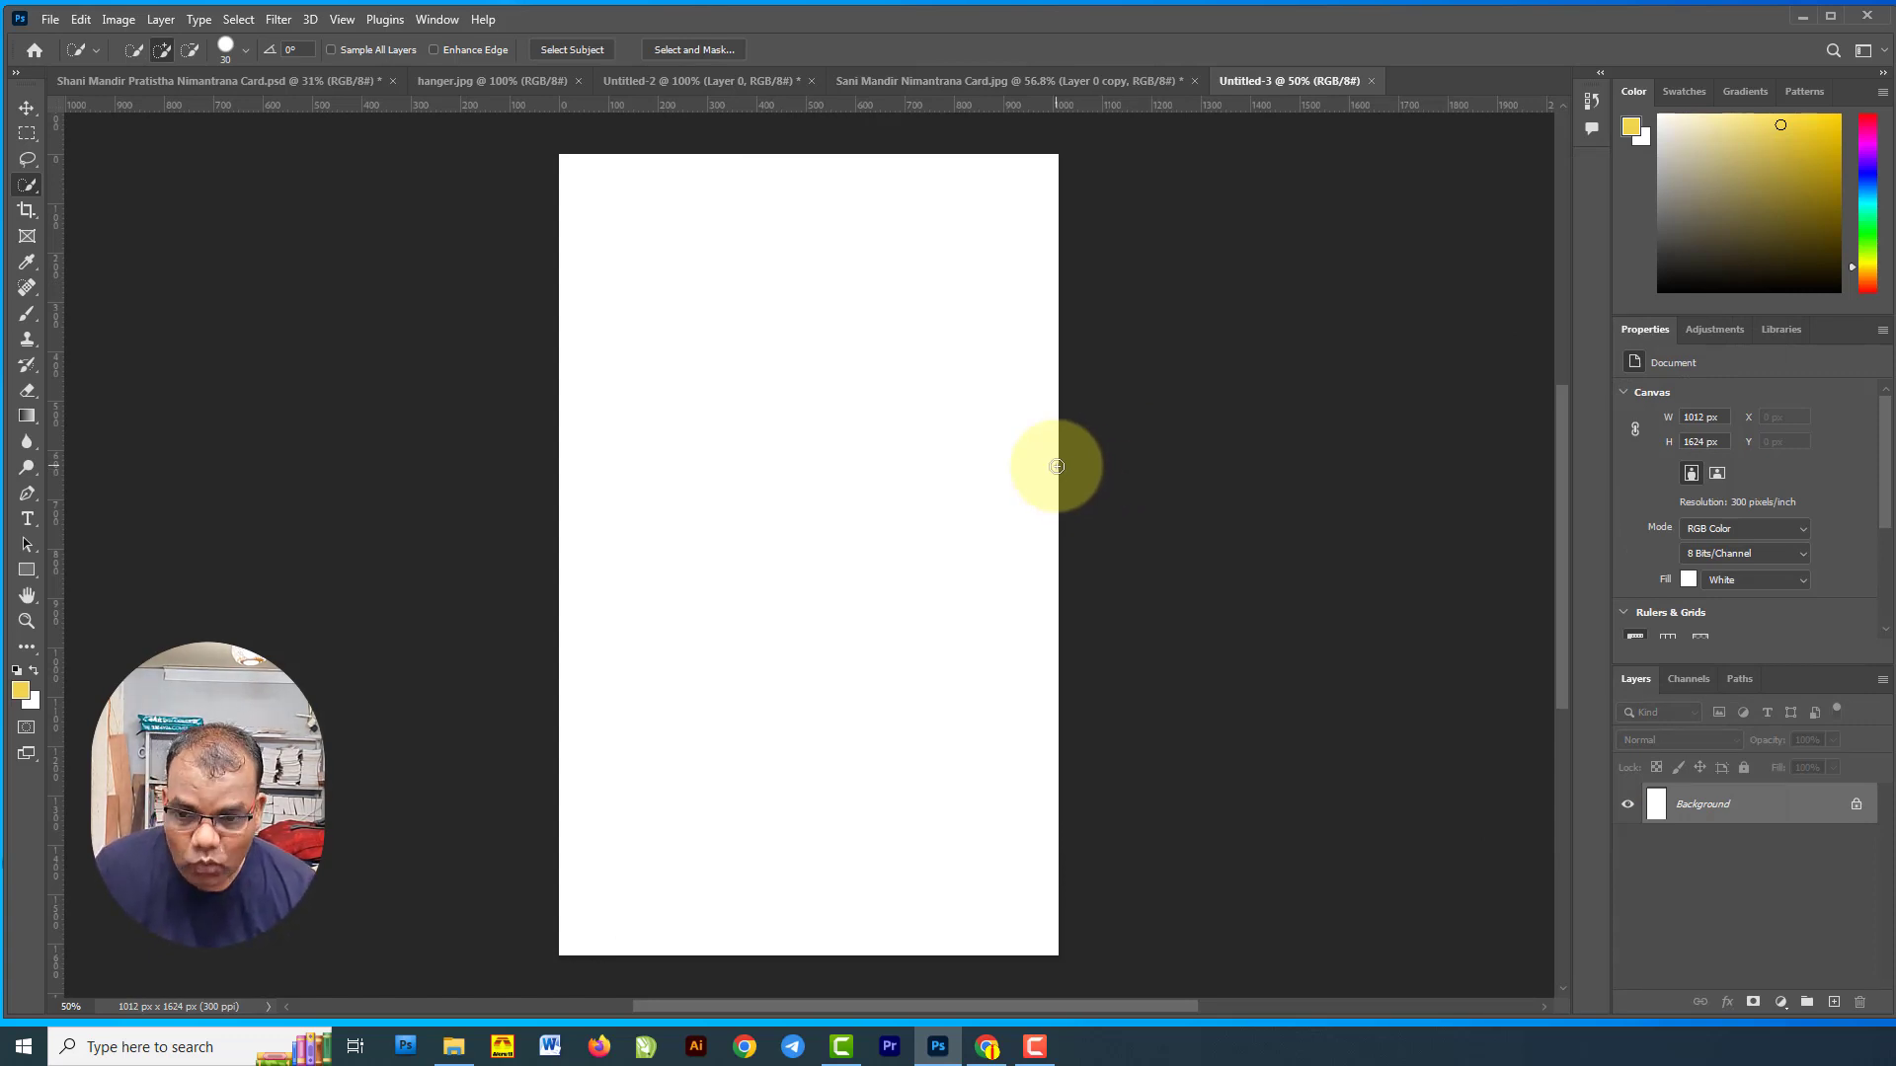
pyautogui.hotkey('ctrl', 'v')
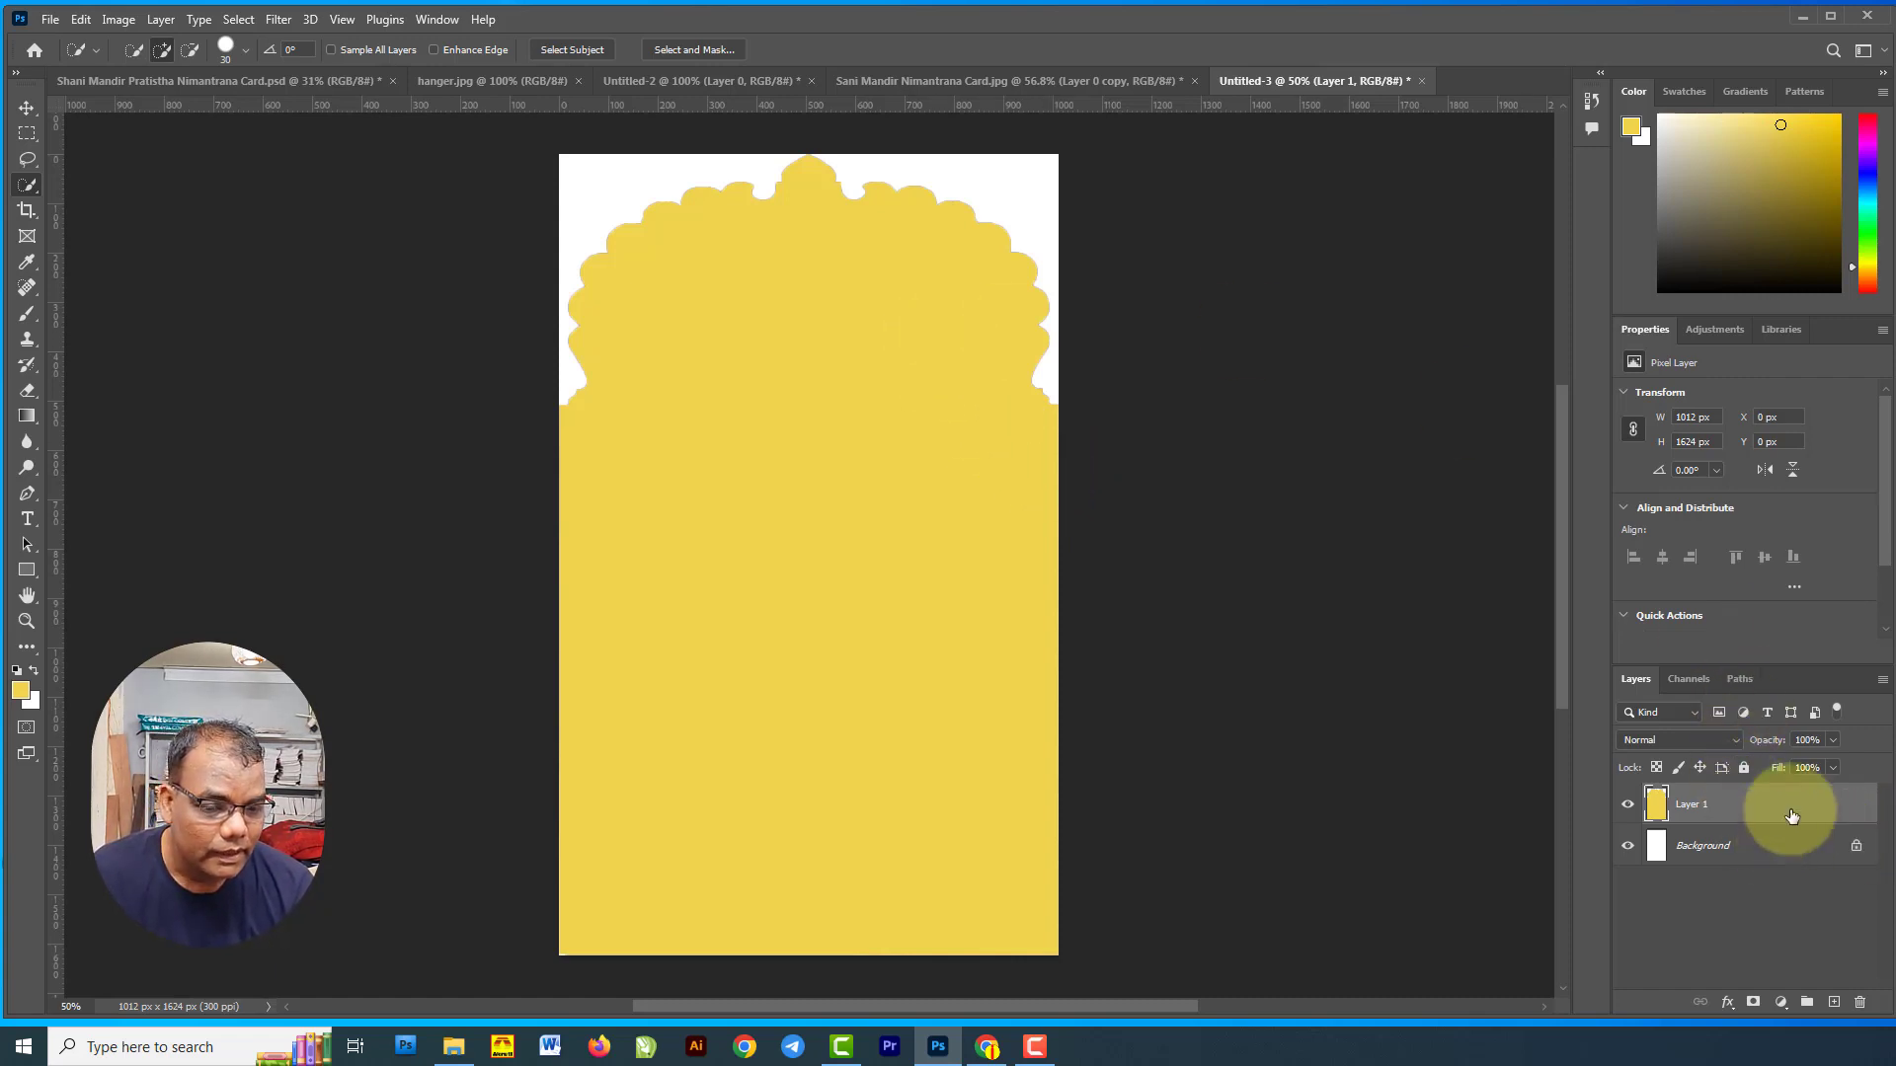
# Flatten the pasted arch with the white background and convert the resulting Background into an unlocked layer.
pyautogui.click(1760, 862)
pyautogui.click(1768, 802)
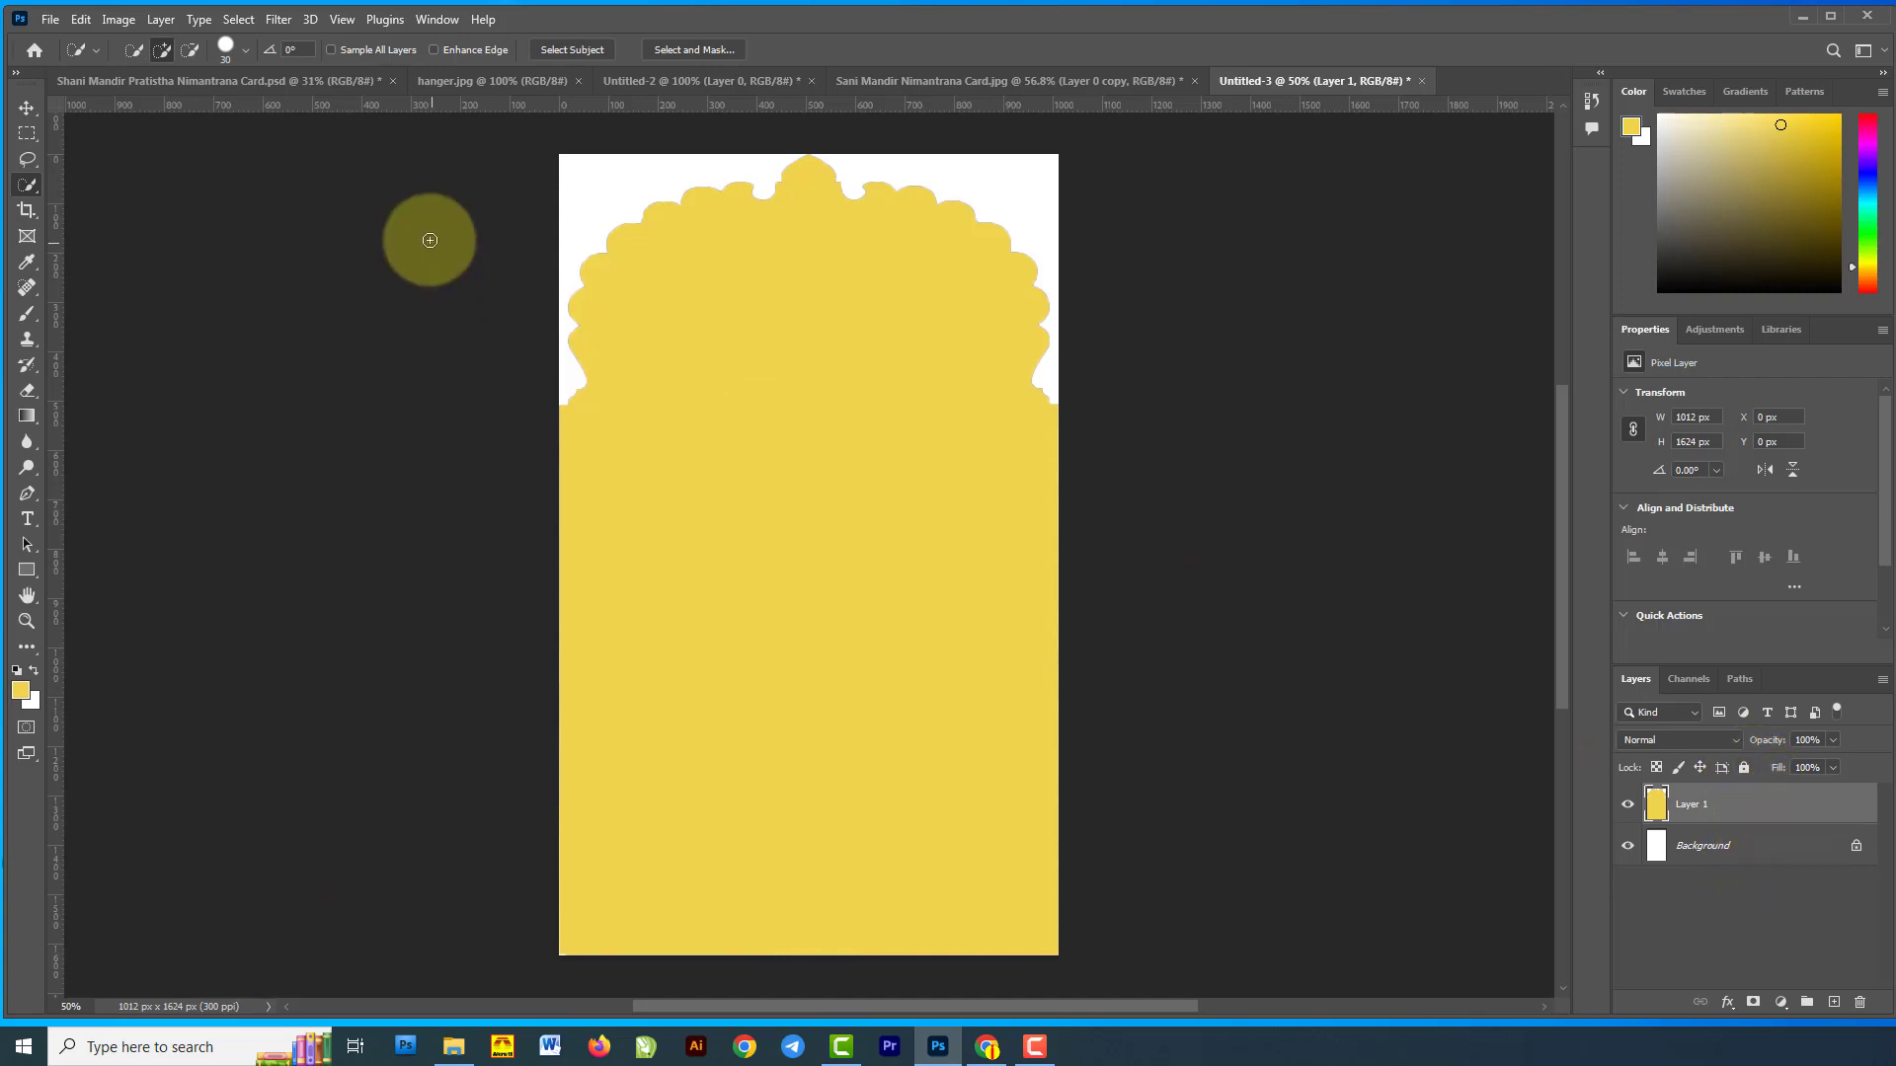
pyautogui.click(155, 21)
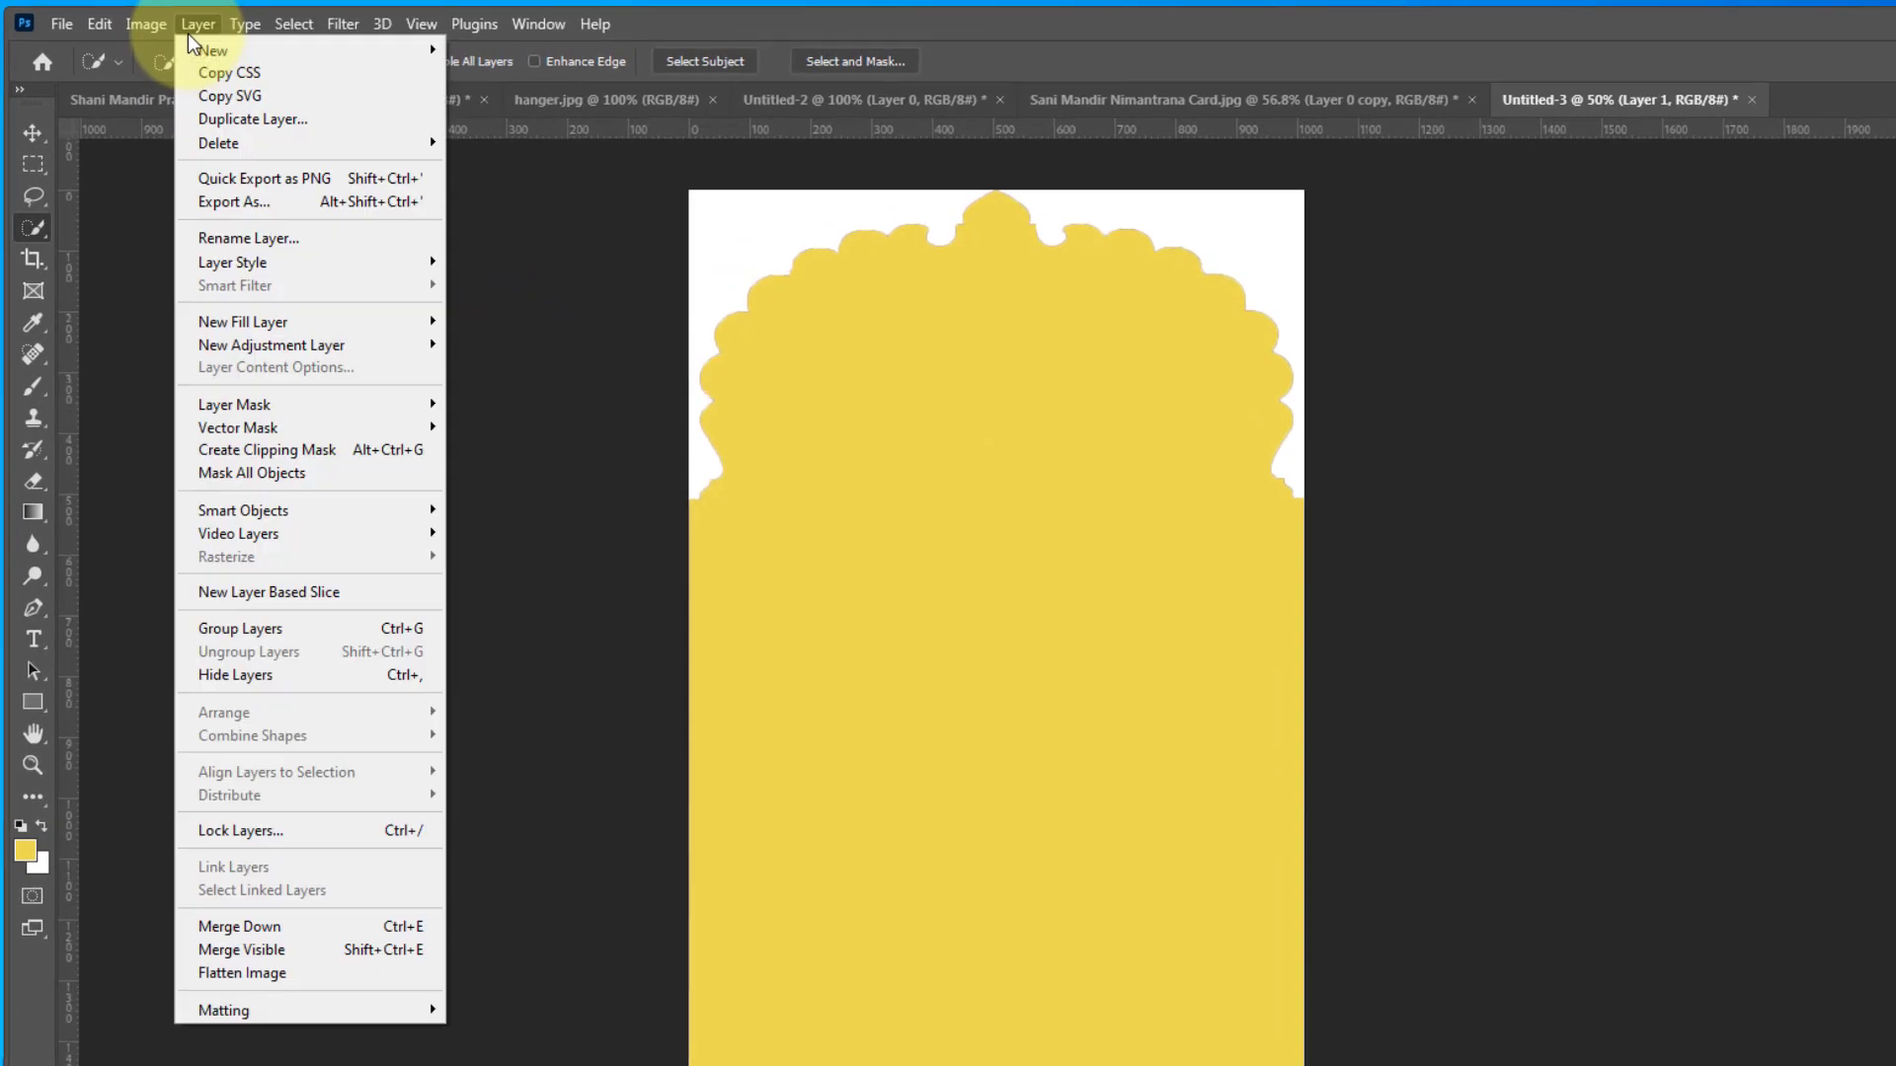
pyautogui.click(286, 973)
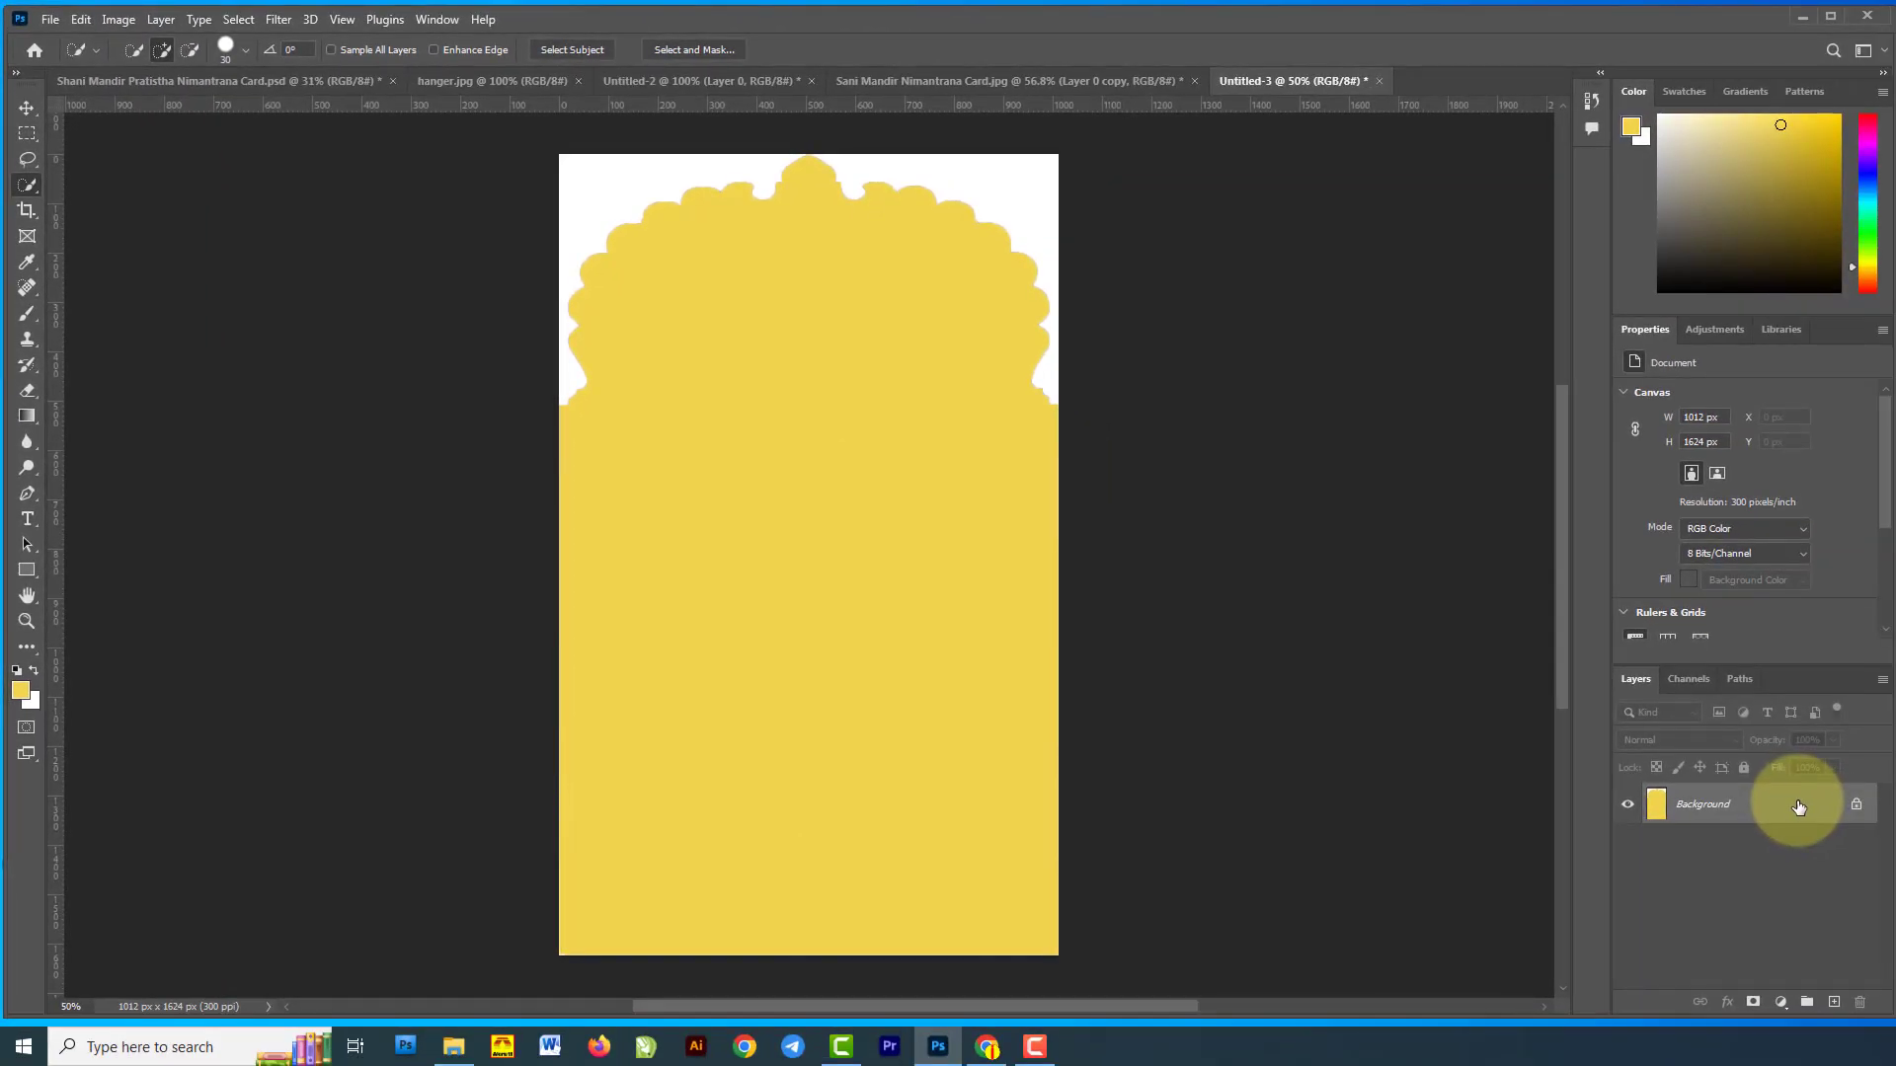
pyautogui.doubleClick(1799, 806)
pyautogui.click(1424, 309)
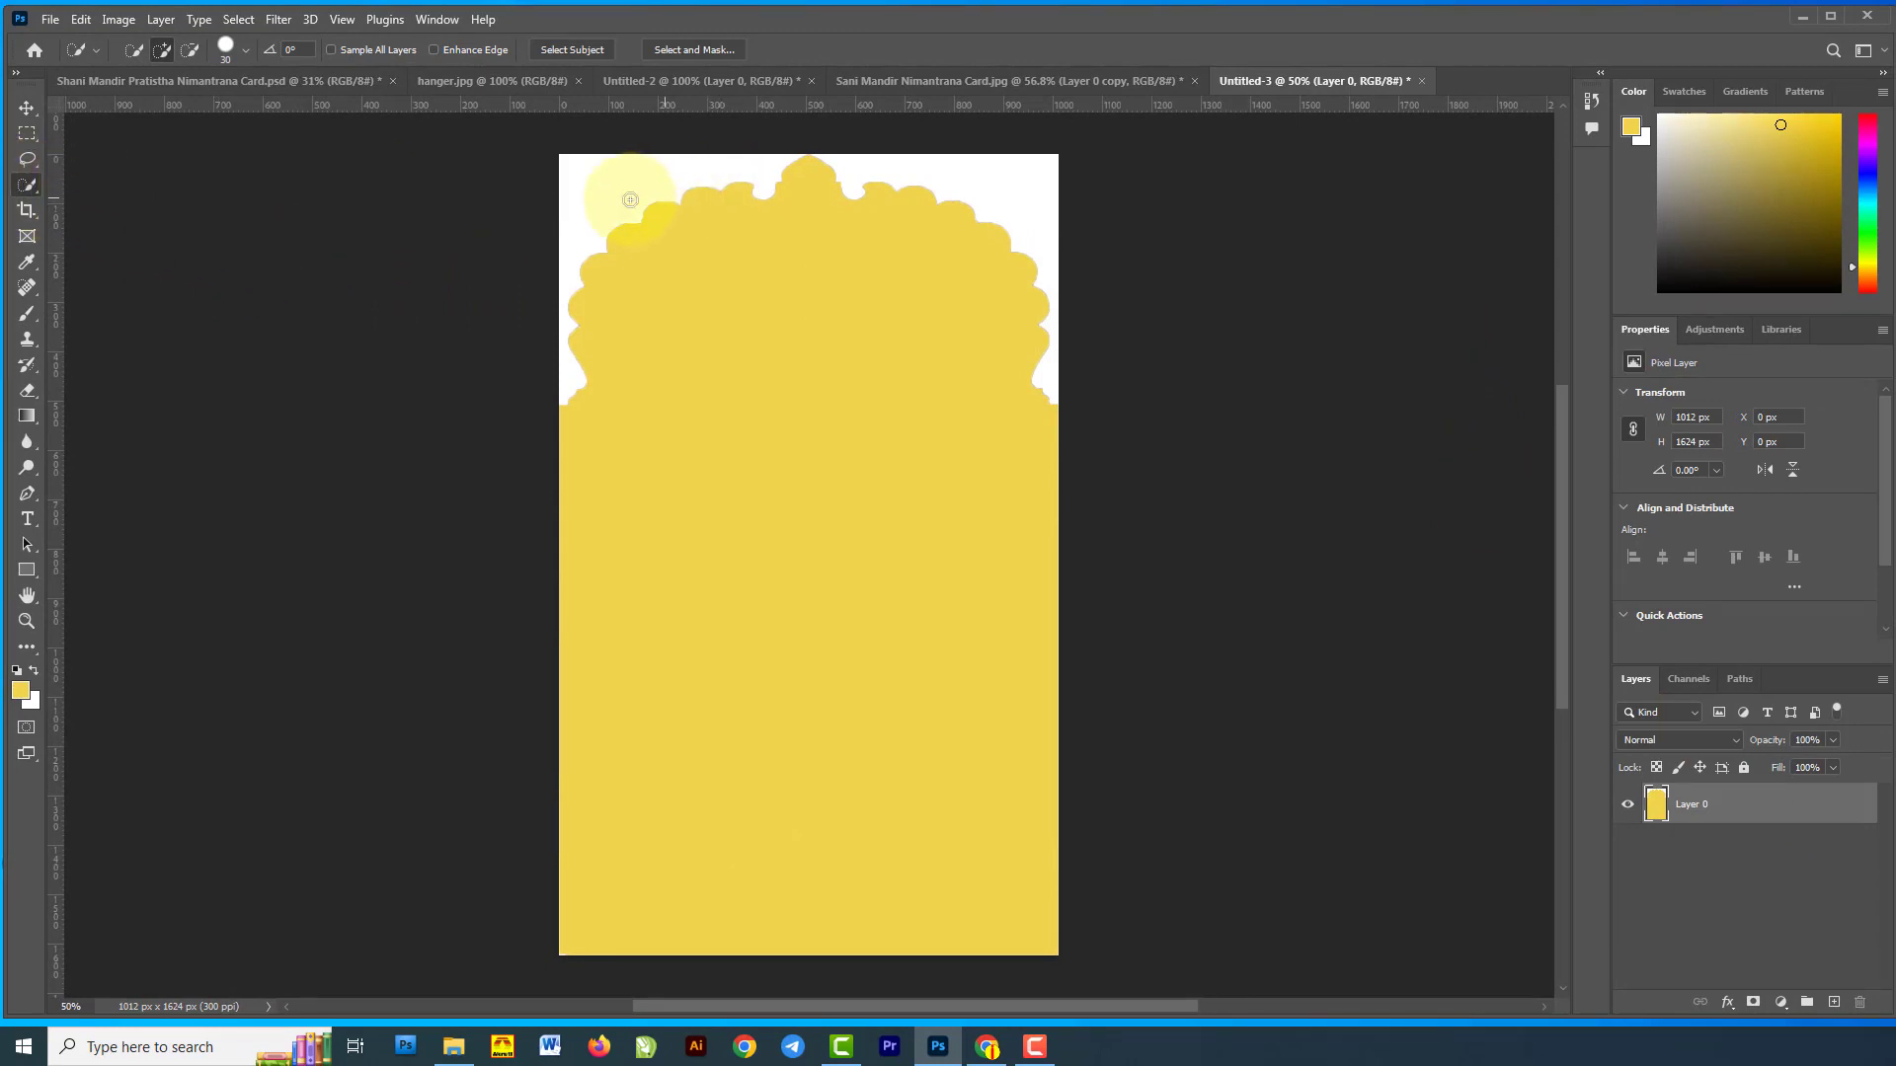
# Quick-select the white corner areas on both sides above the arch, delete them to transparency, and deselect.
pyautogui.moveTo(630, 199)
pyautogui.mouseDown()
pyautogui.moveTo(580, 219)
pyautogui.moveTo(618, 194)
pyautogui.mouseUp()
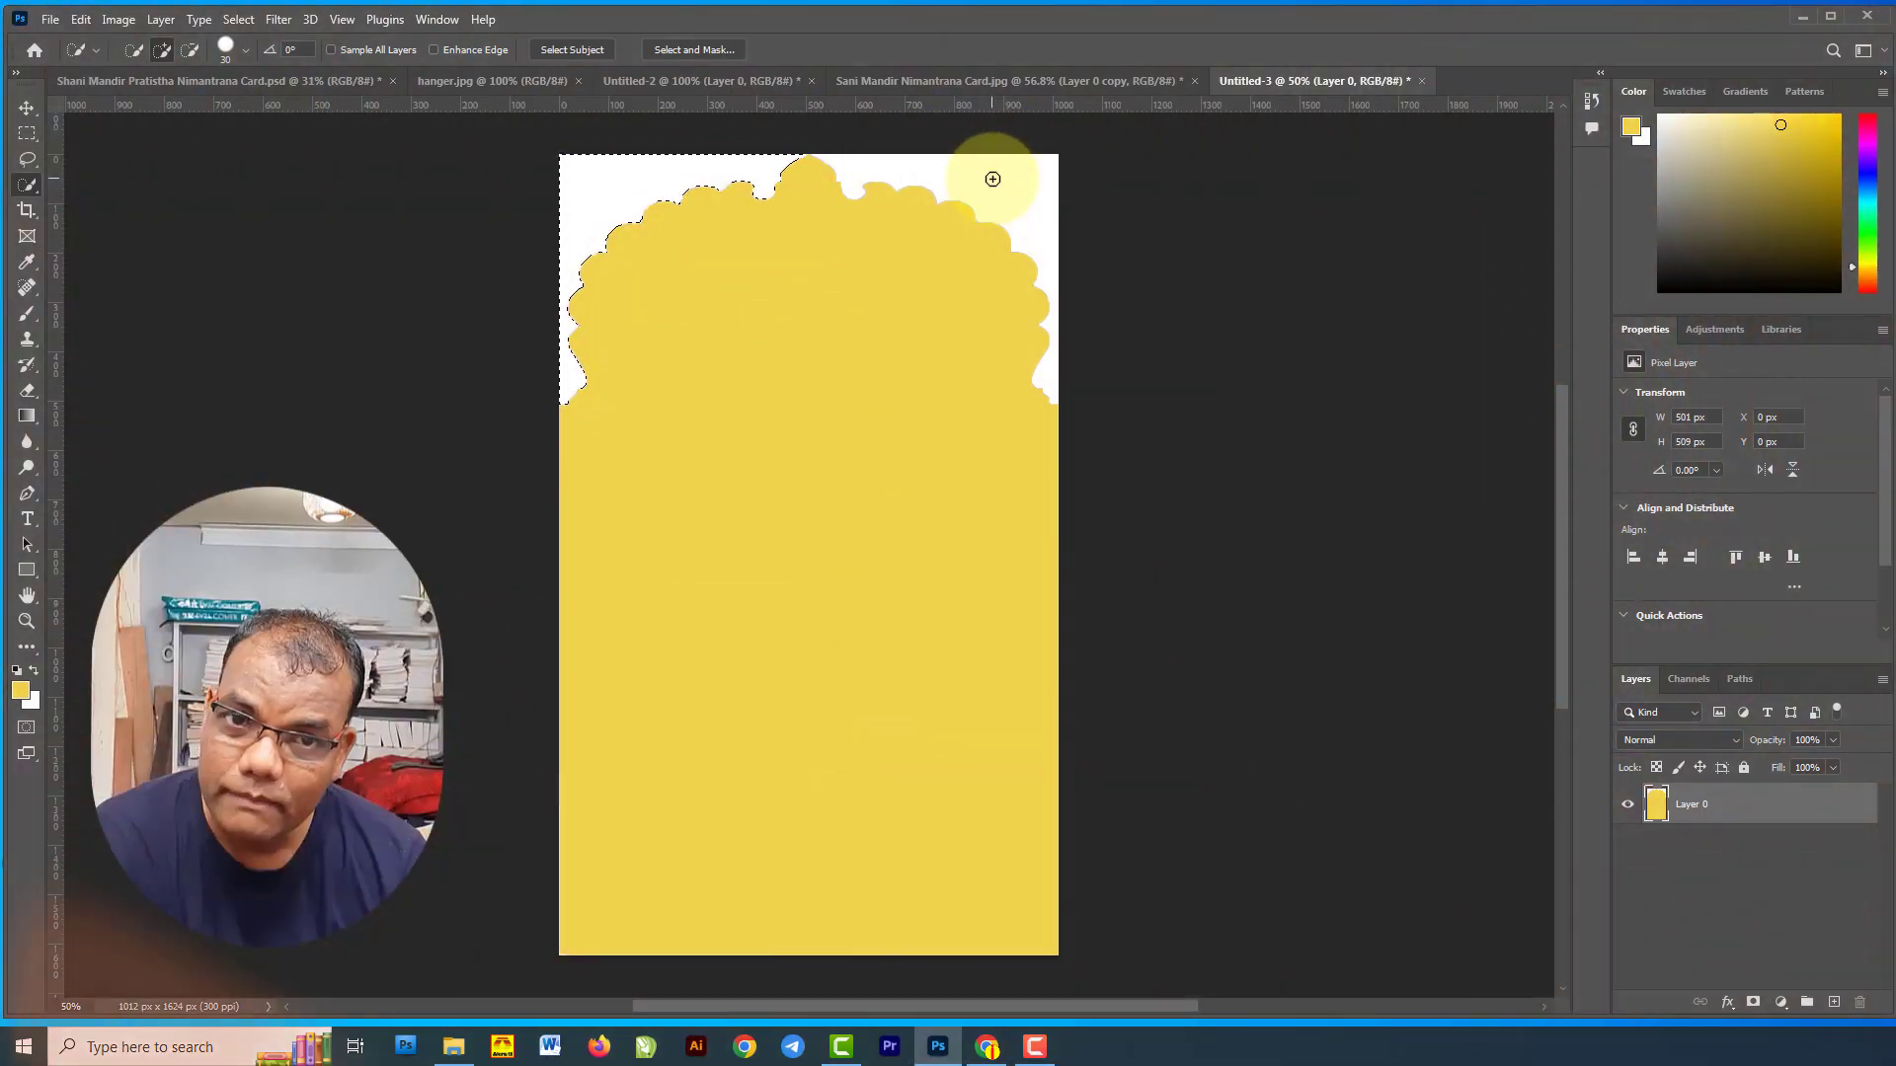
pyautogui.press('Delete')
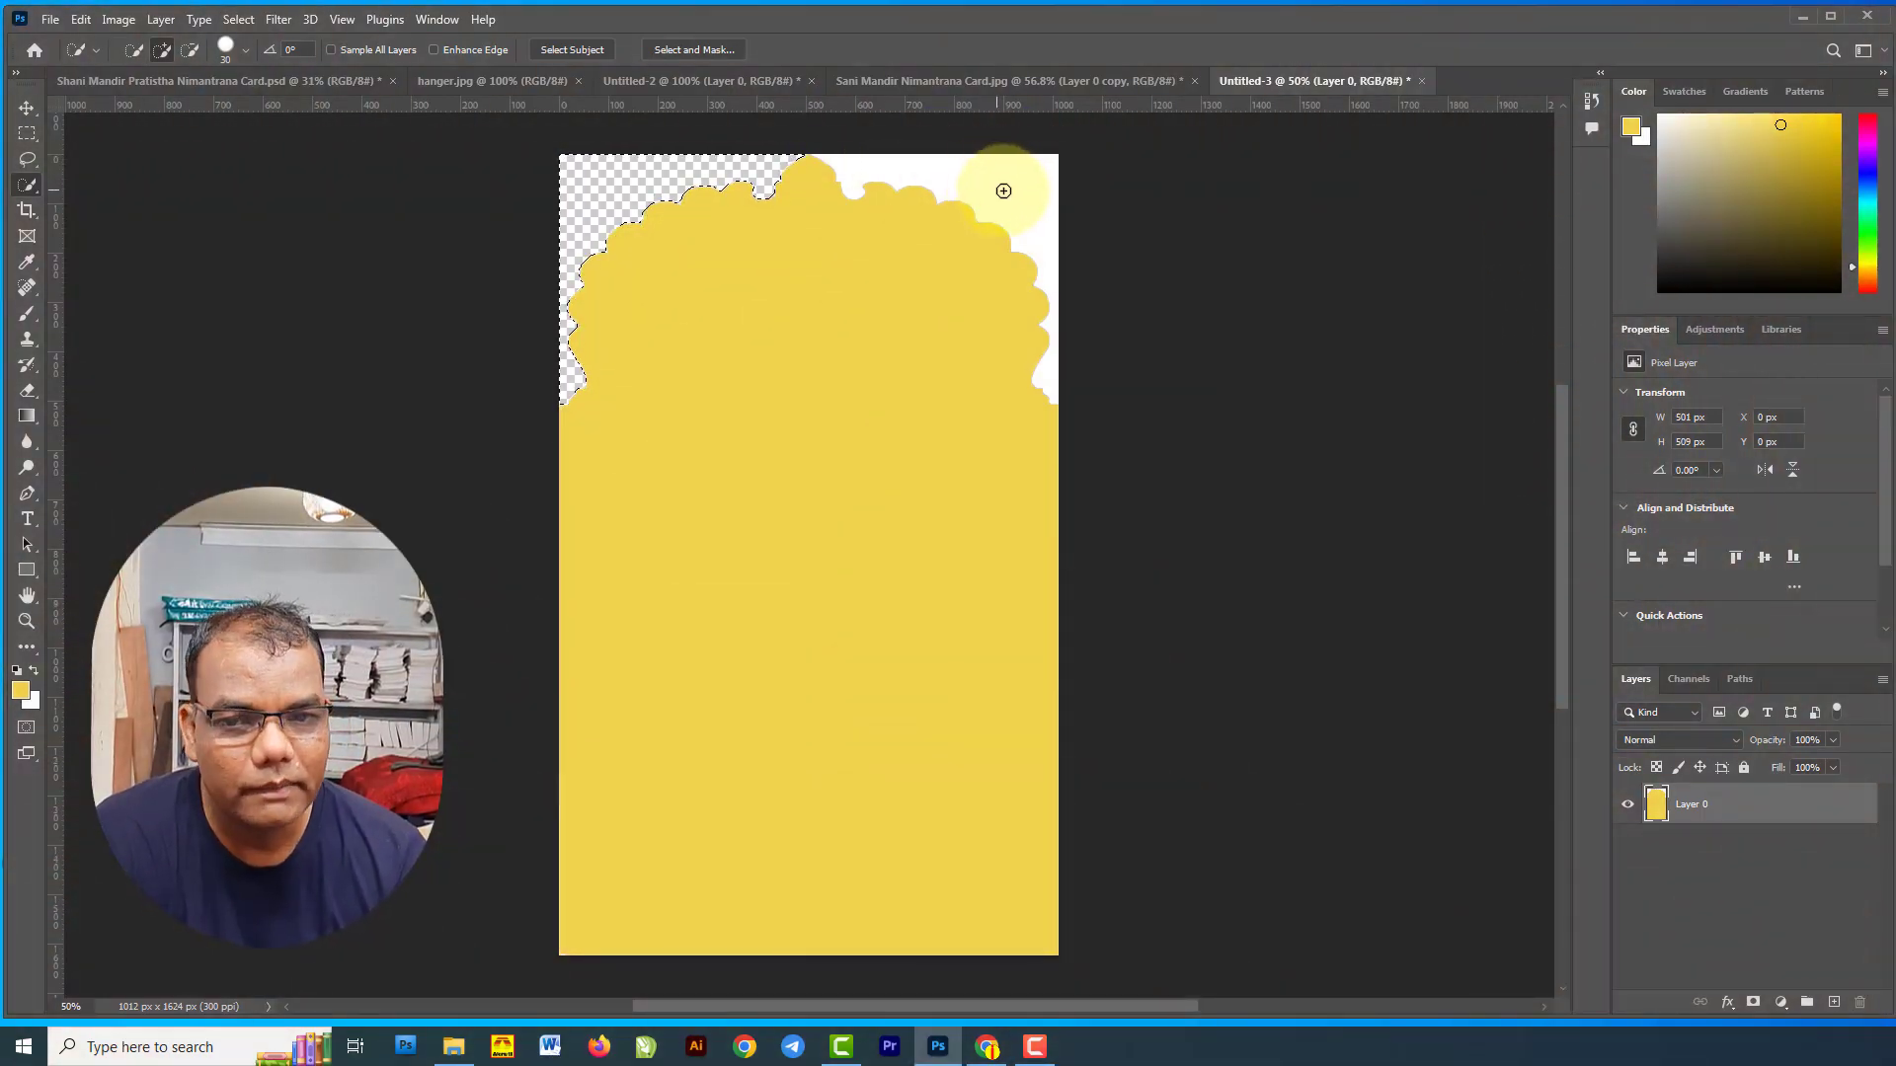
pyautogui.moveTo(1011, 184); pyautogui.dragTo(1088, 196)
pyautogui.press('Delete')
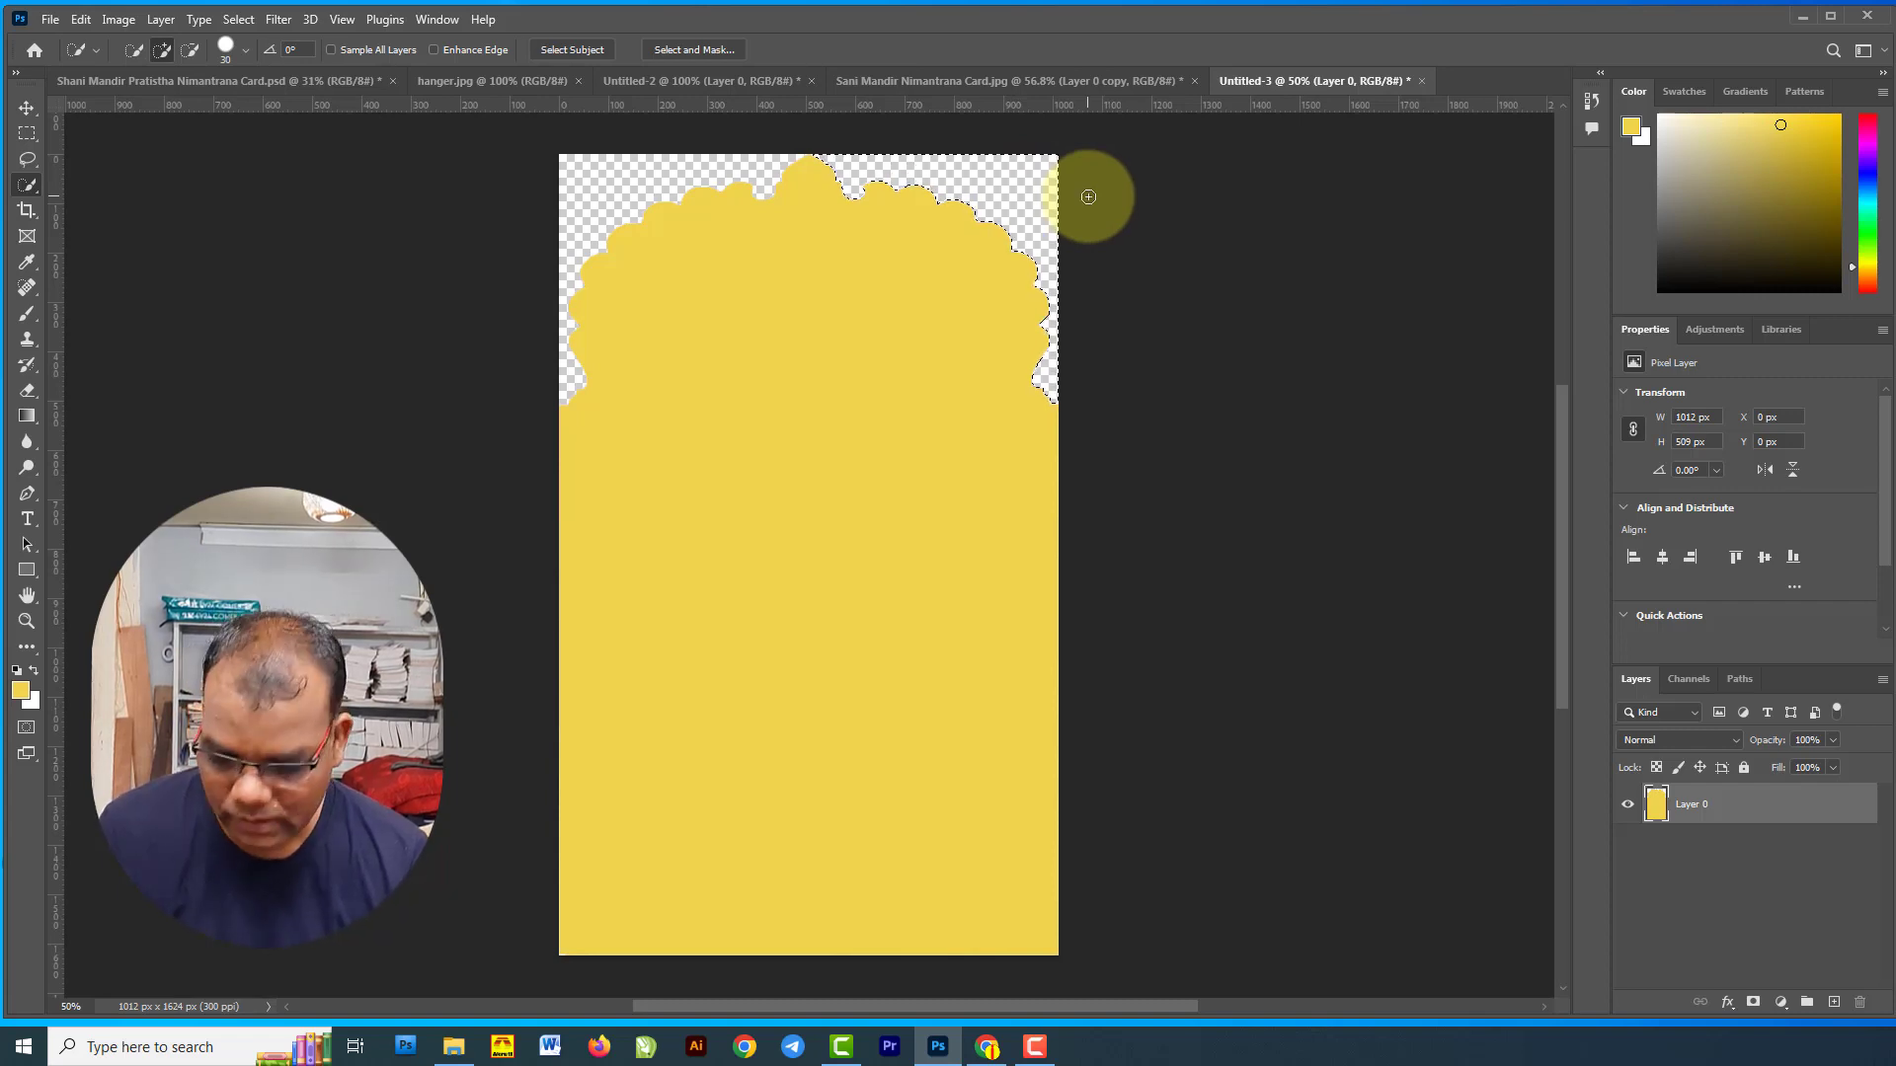
pyautogui.hotkey('ctrl', 'd')
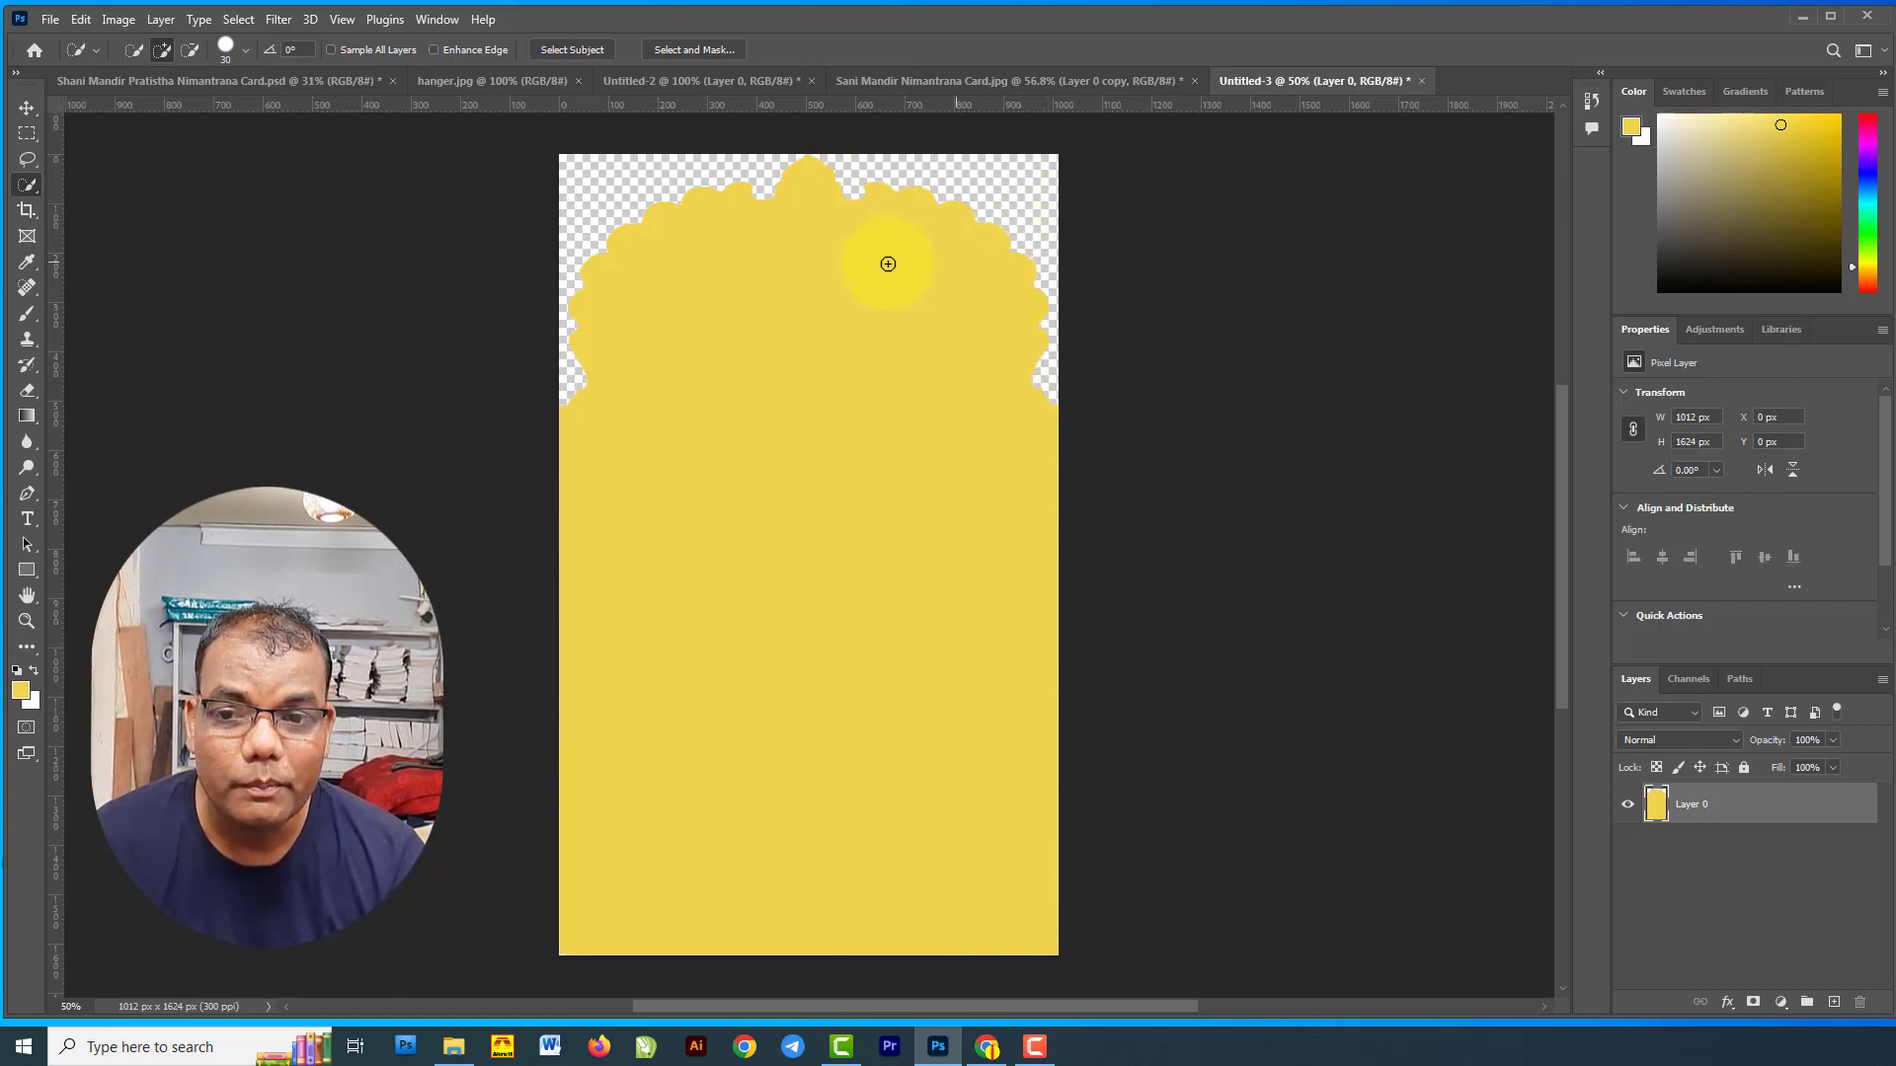
# Scale the yellow arch about its centre to 95.81% with Free Transform, leaving a transparent margin around it.
pyautogui.scroll(1, 901, 216)
pyautogui.scroll(-2, 901, 217)
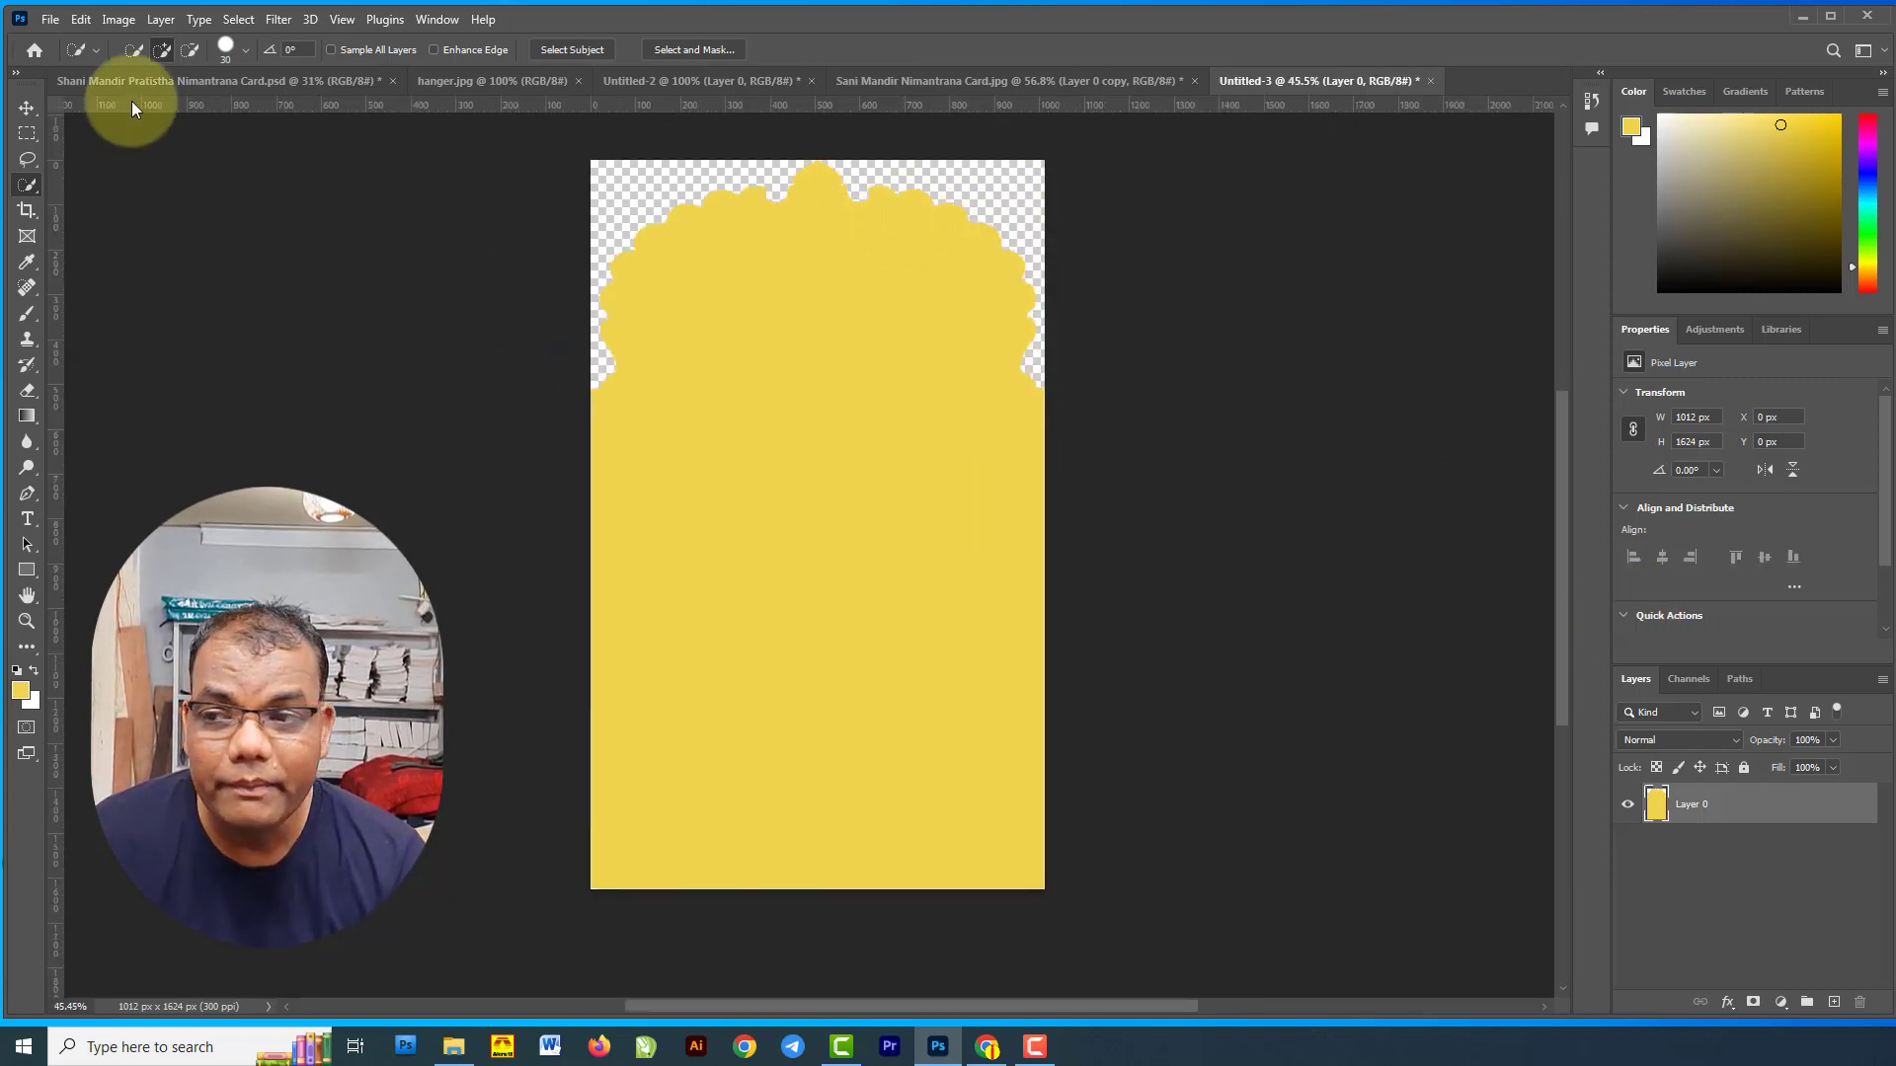
pyautogui.click(27, 107)
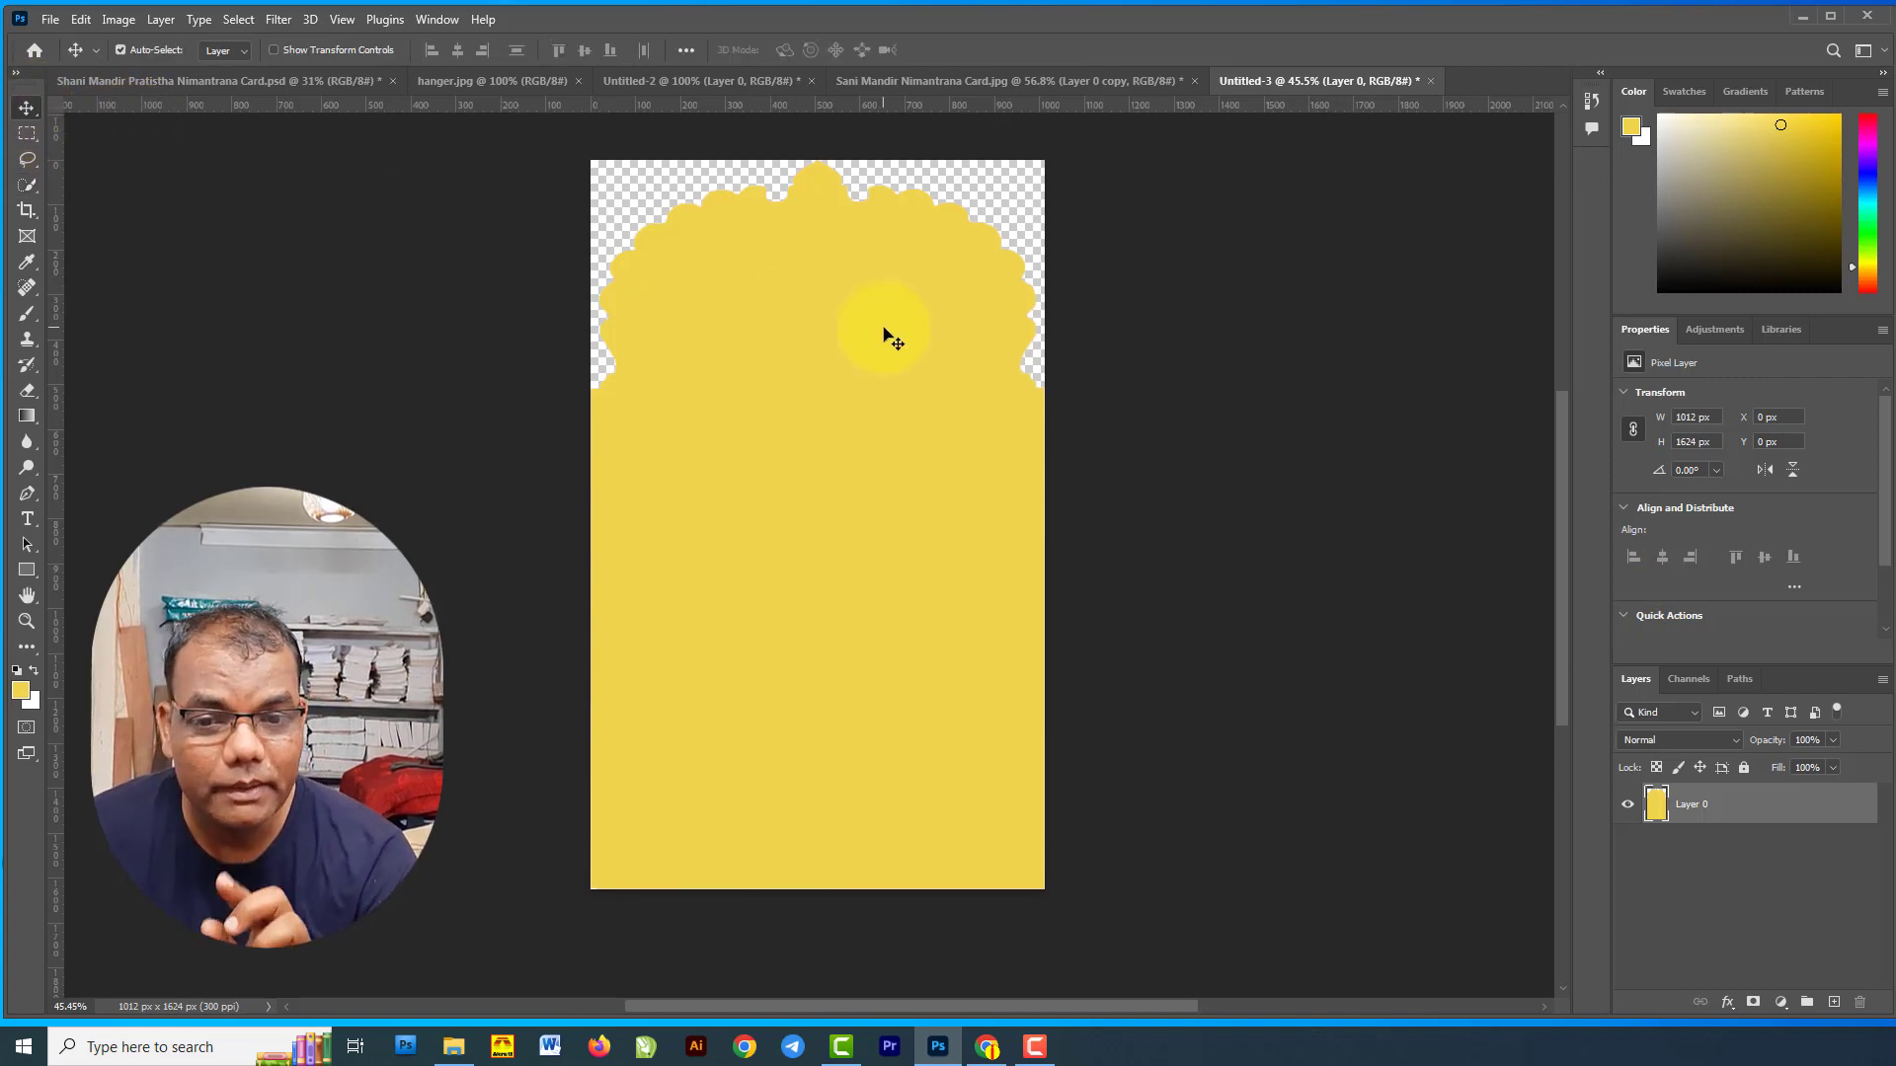
pyautogui.hotkey('ctrl', 't')
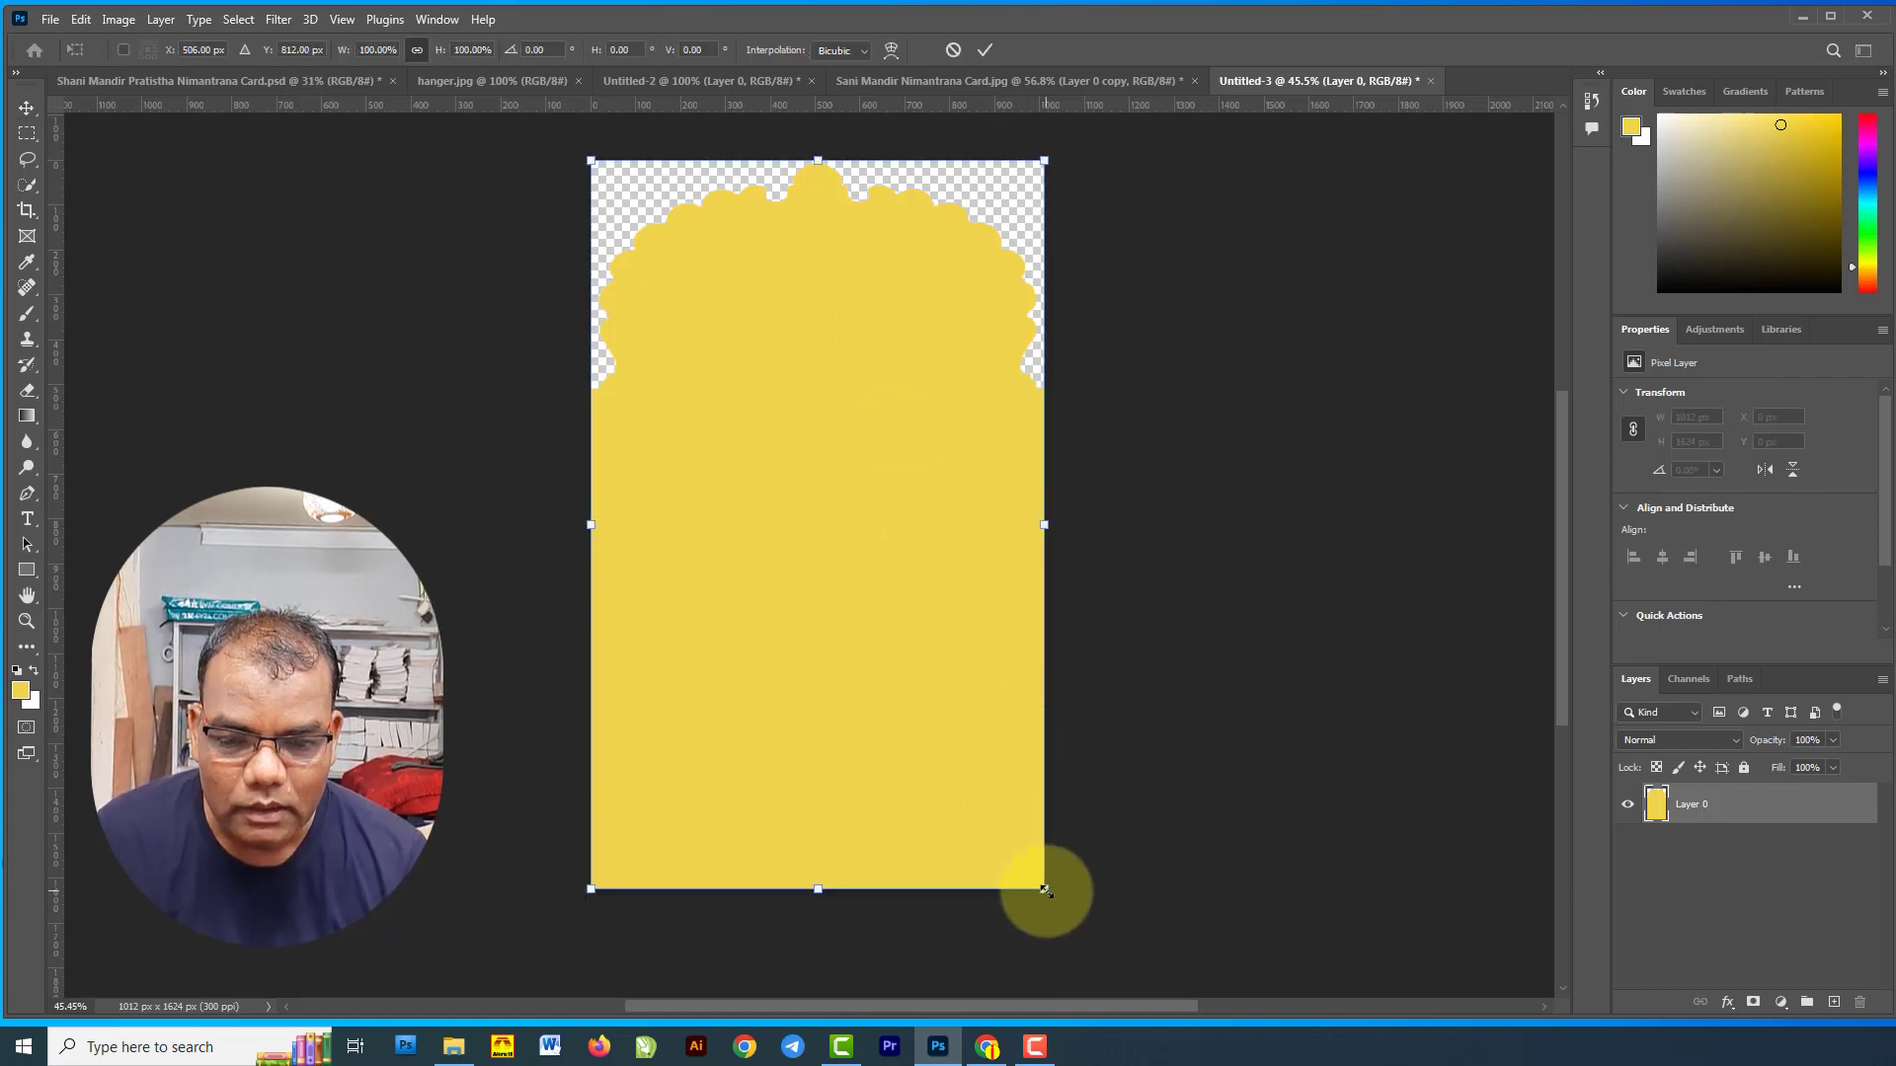
pyautogui.moveTo(1044, 889); pyautogui.dragTo(1035, 880)
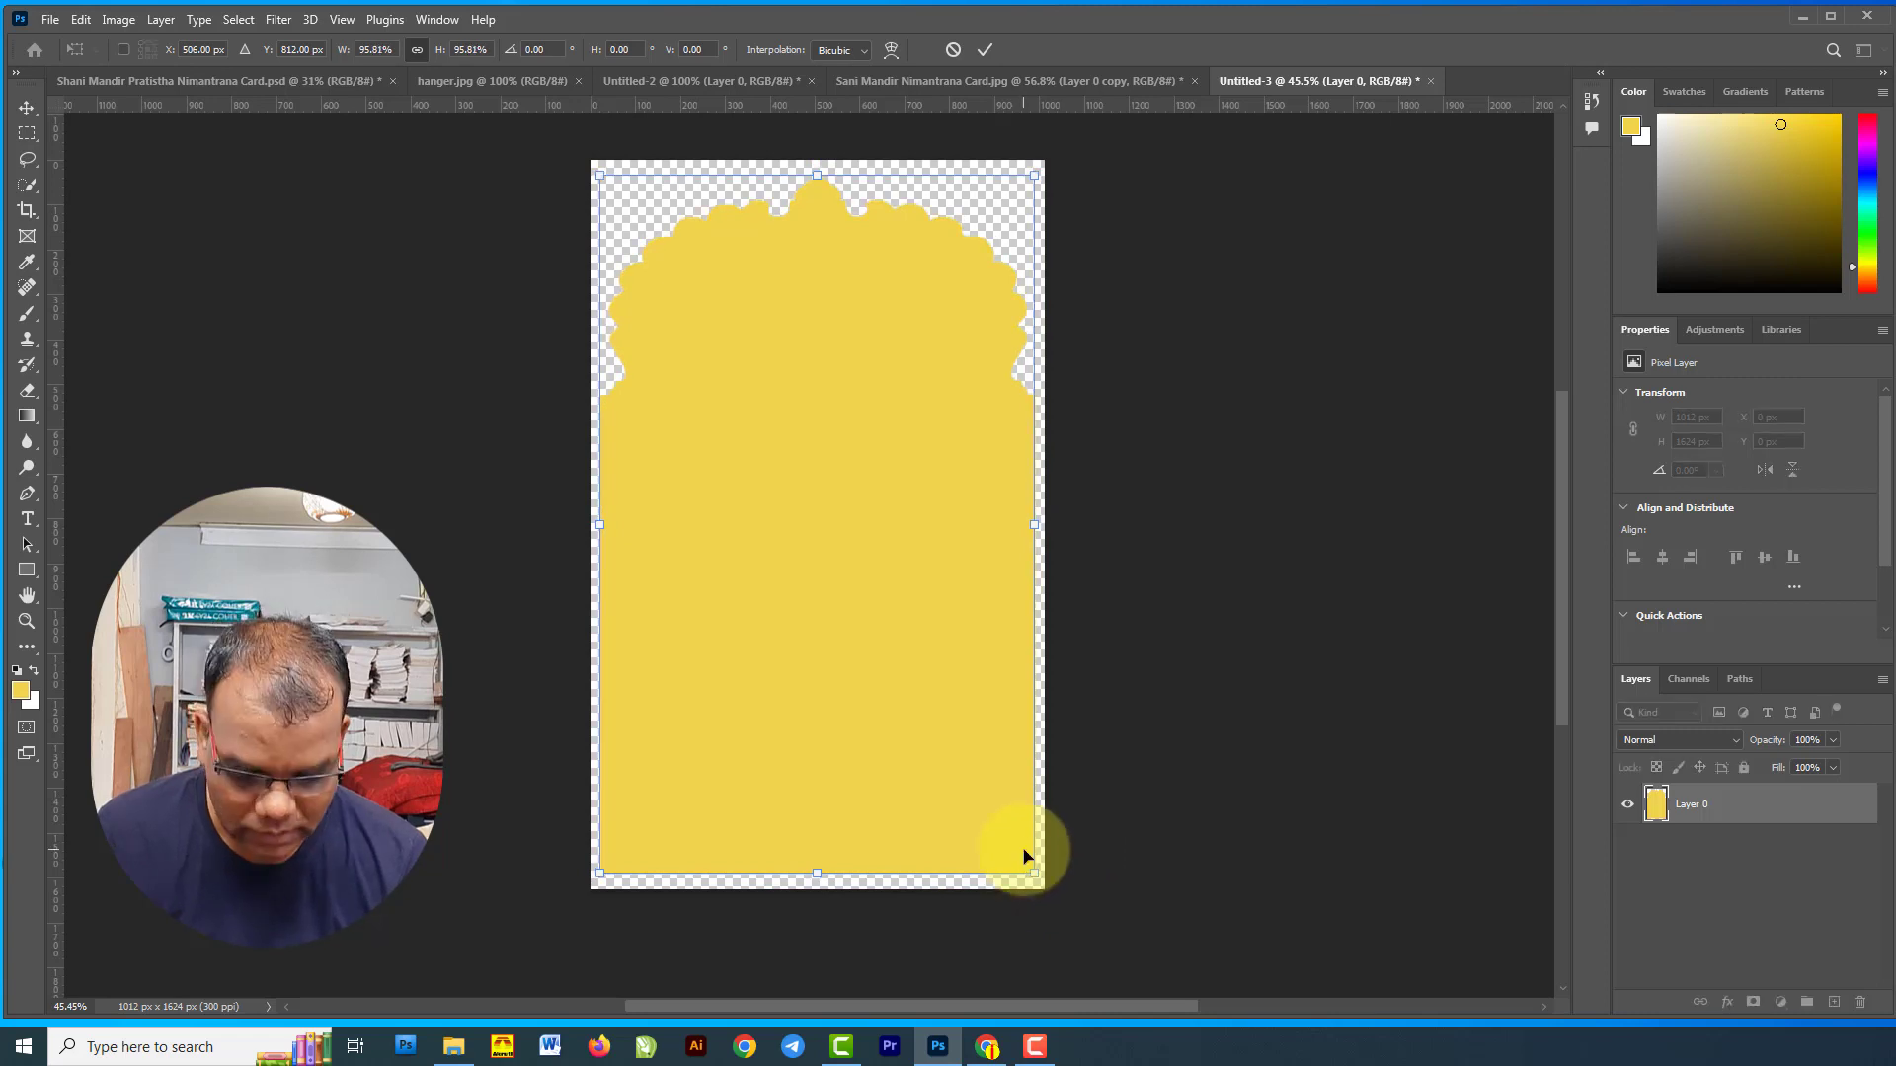
pyautogui.press('Return')
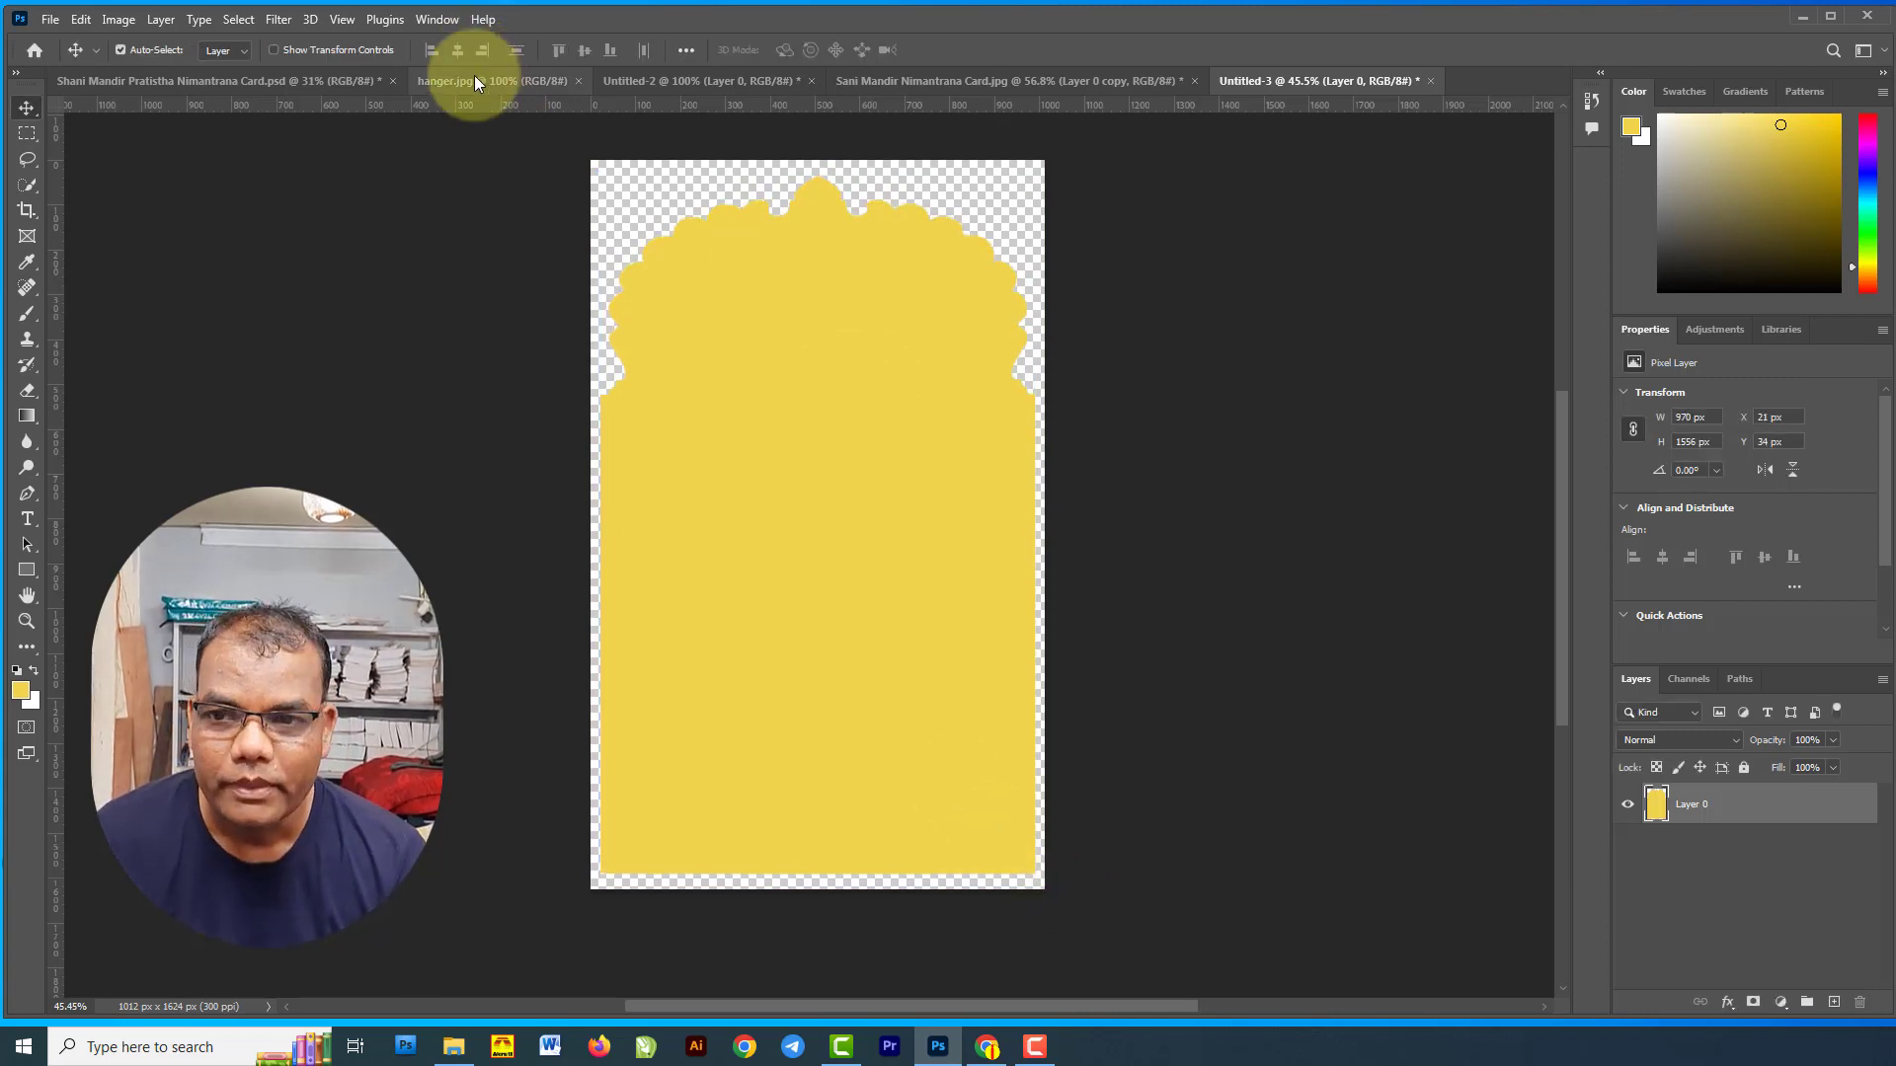
# In the Sani Mandir Nimantrana Card document, hide the cleaned copy and show the original Layer 0 to examine the scanned card.
pyautogui.click(1076, 81)
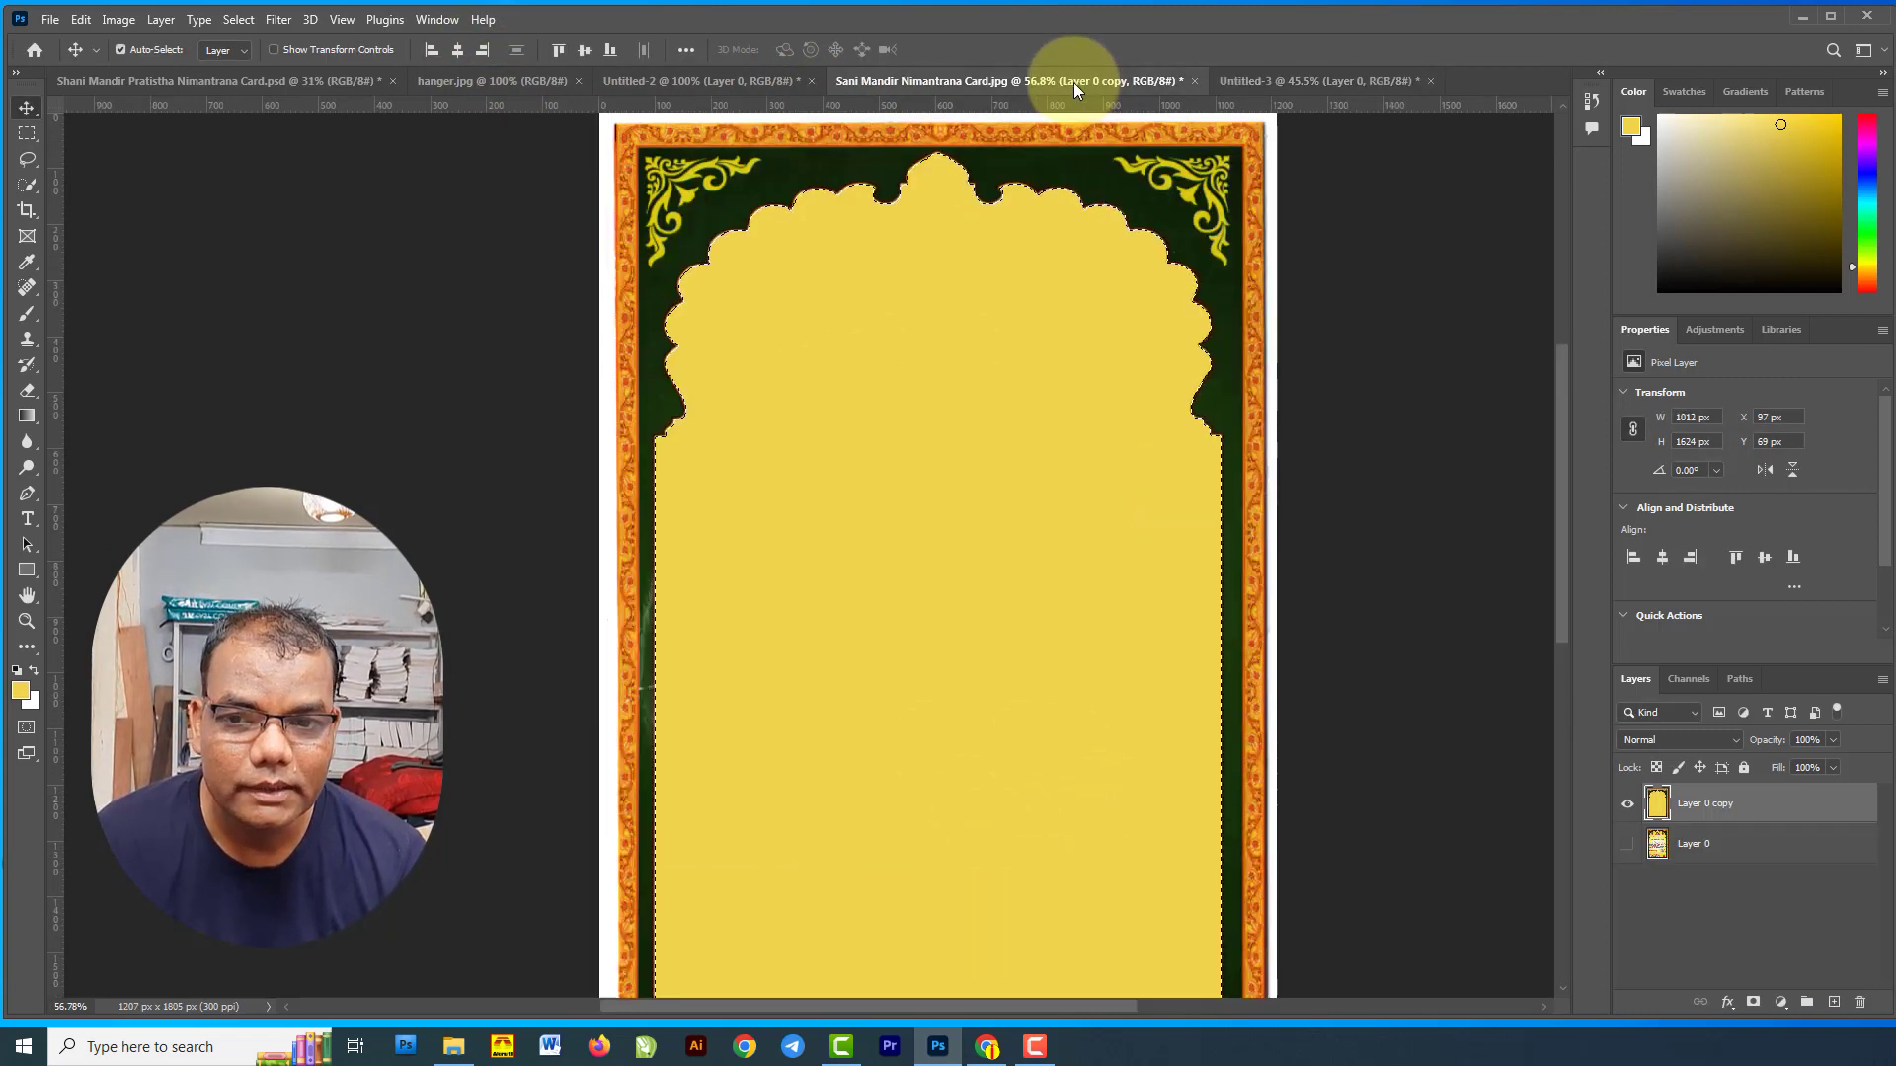
pyautogui.click(1627, 804)
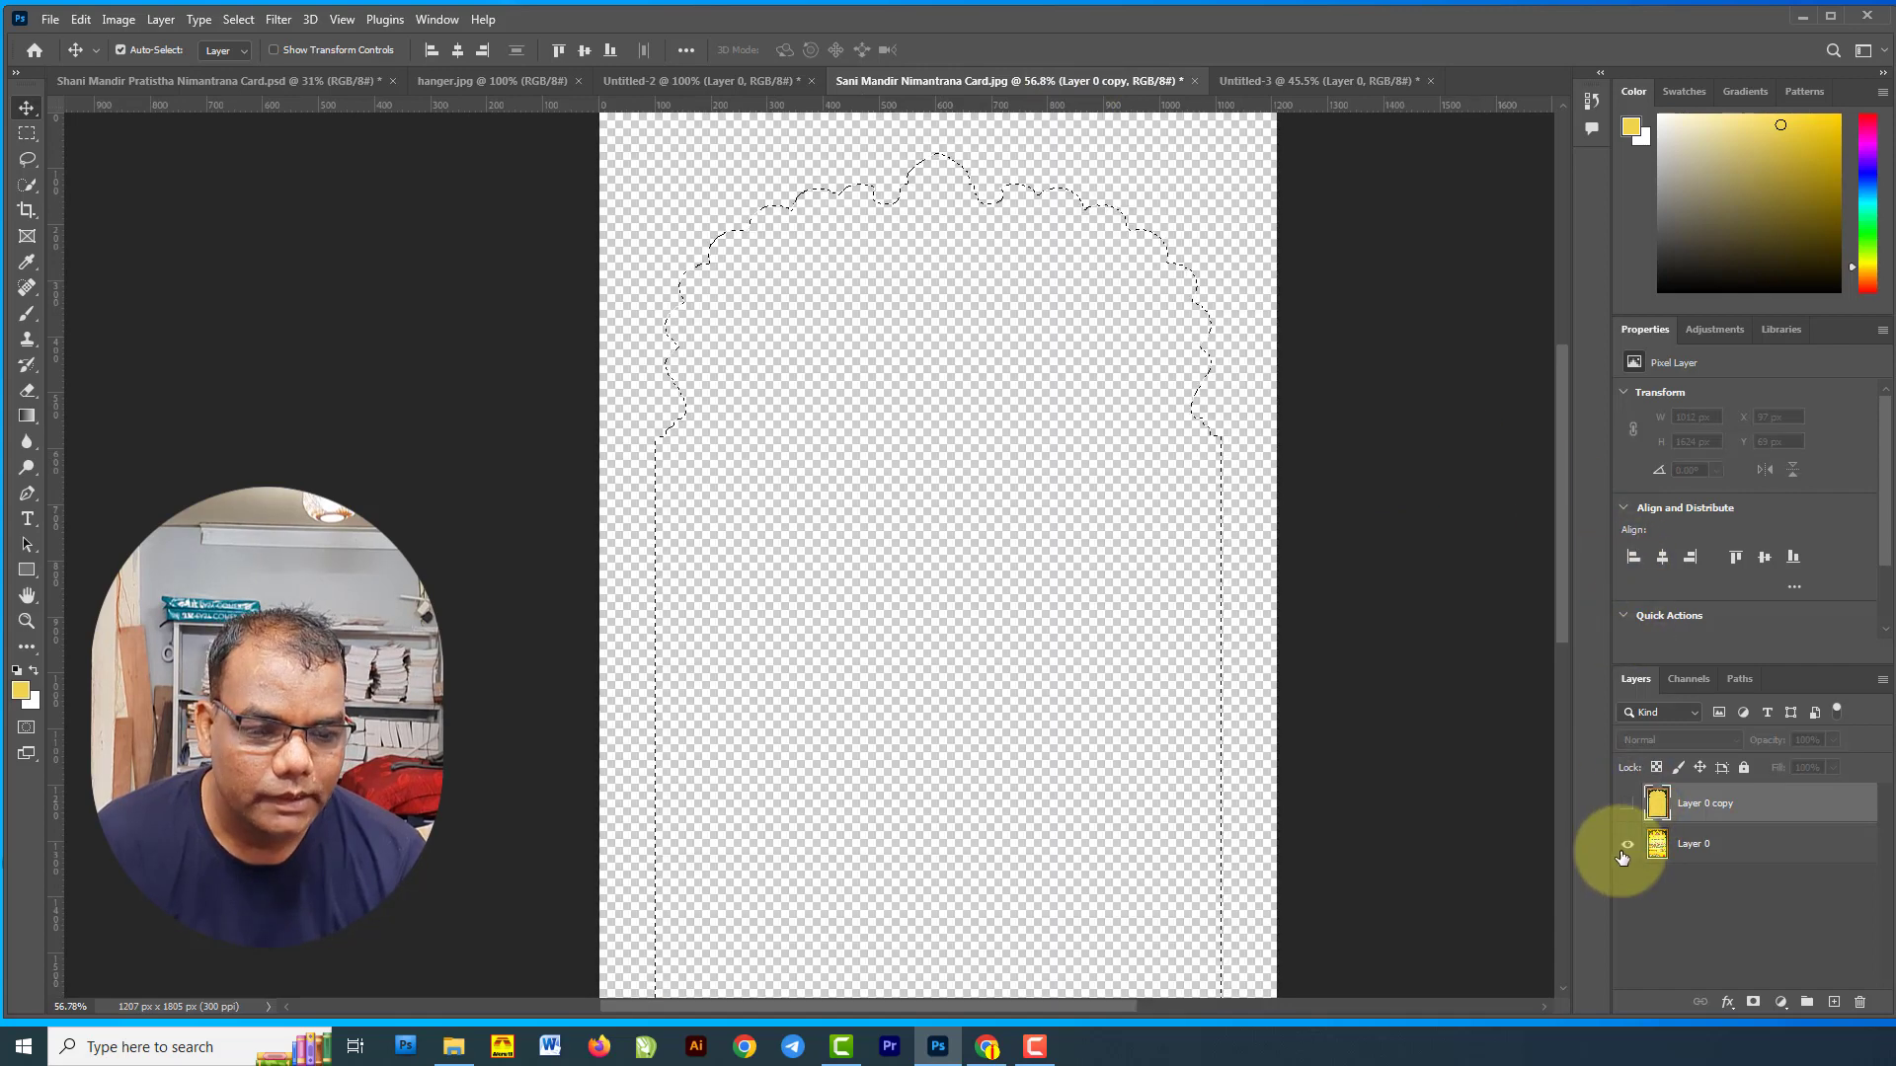
pyautogui.click(1627, 847)
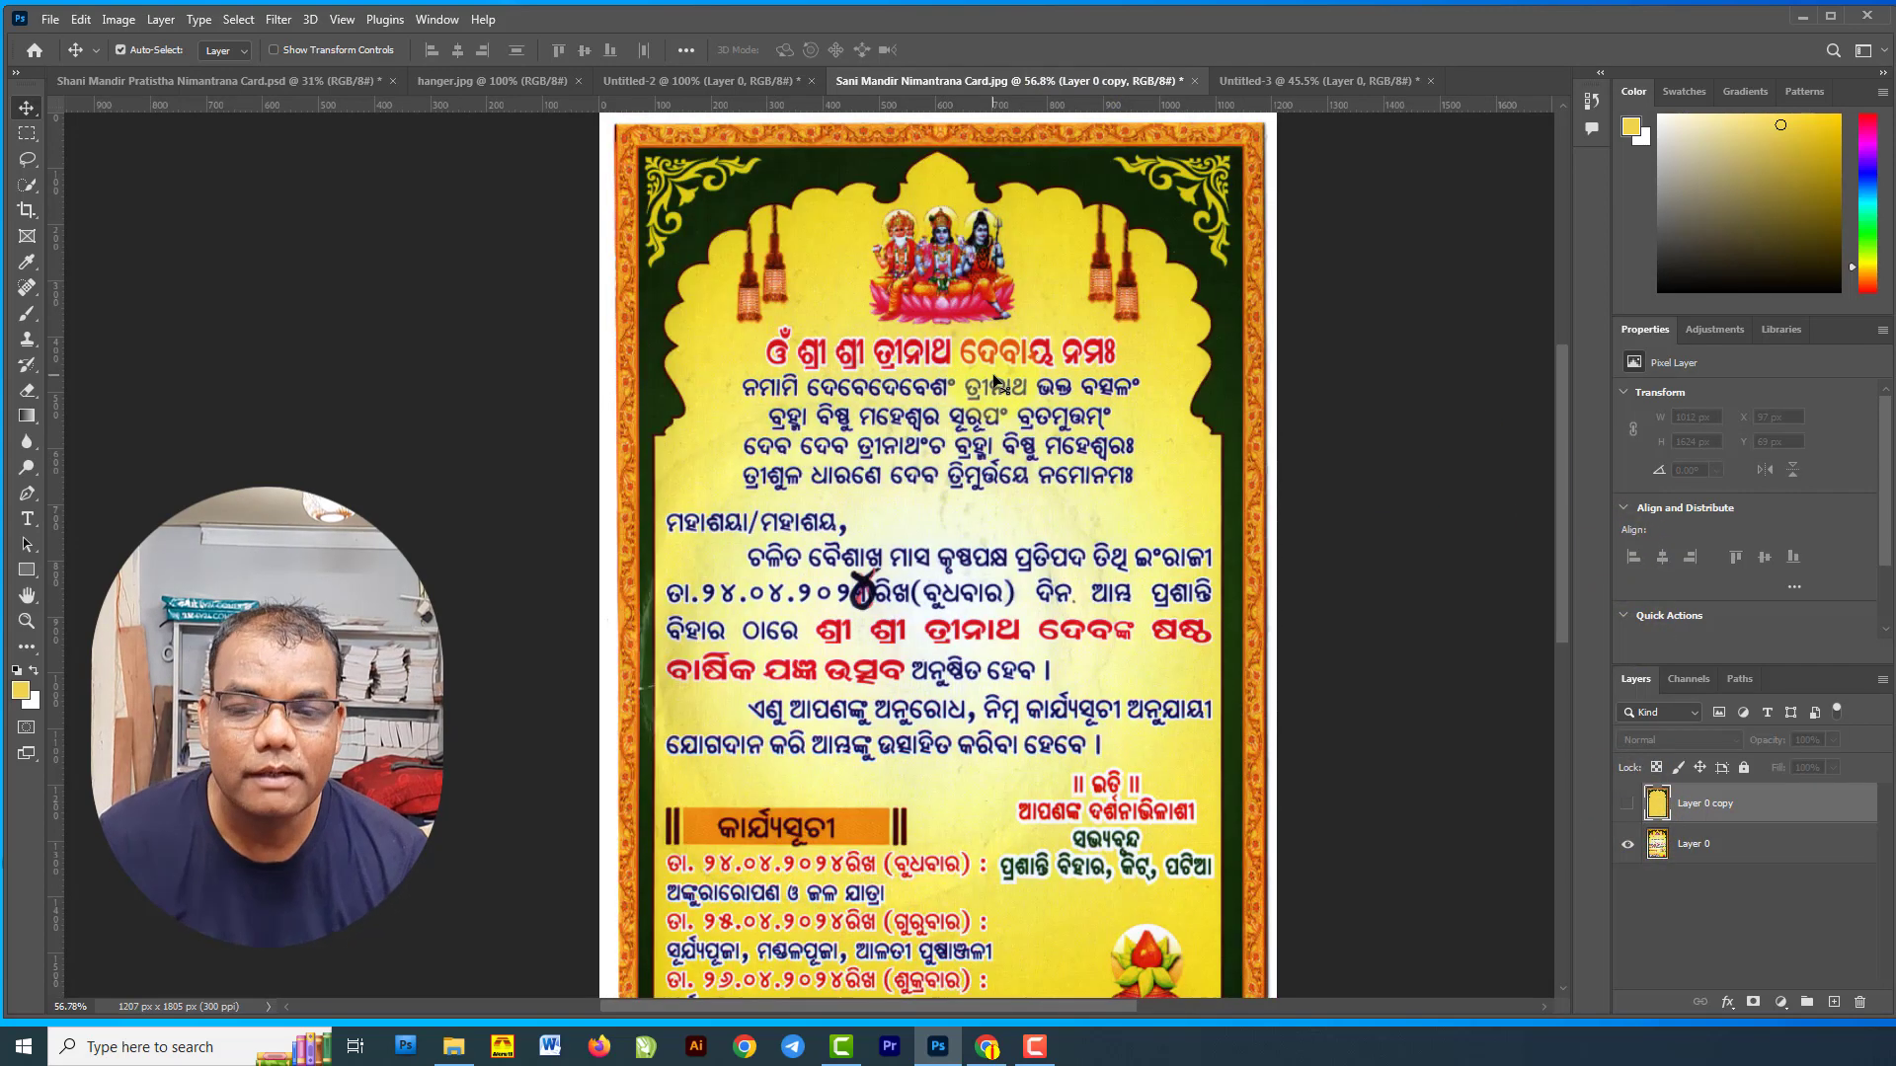
pyautogui.scroll(-1, 755, 374)
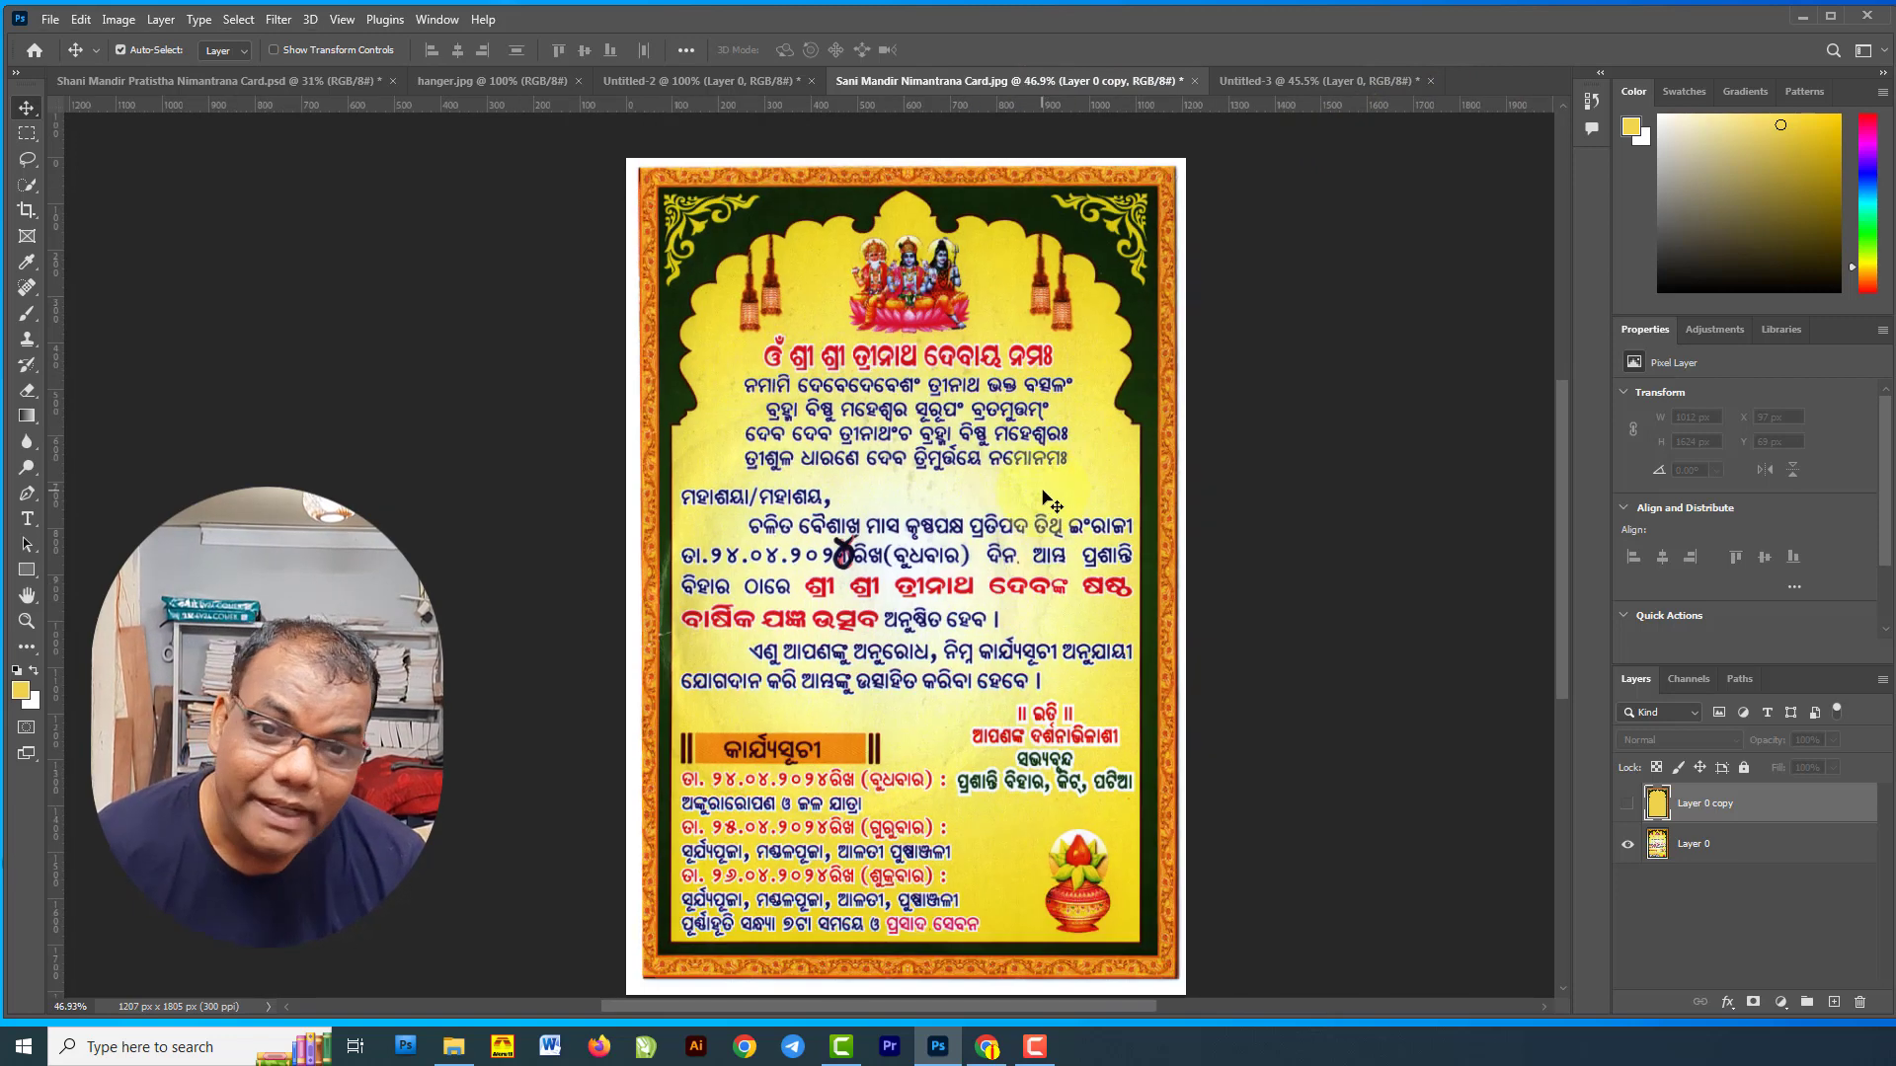
# Save the transparent yellow arch from Untitled-3 as a PNG named Border, using the large file size option.
pyautogui.click(1264, 77)
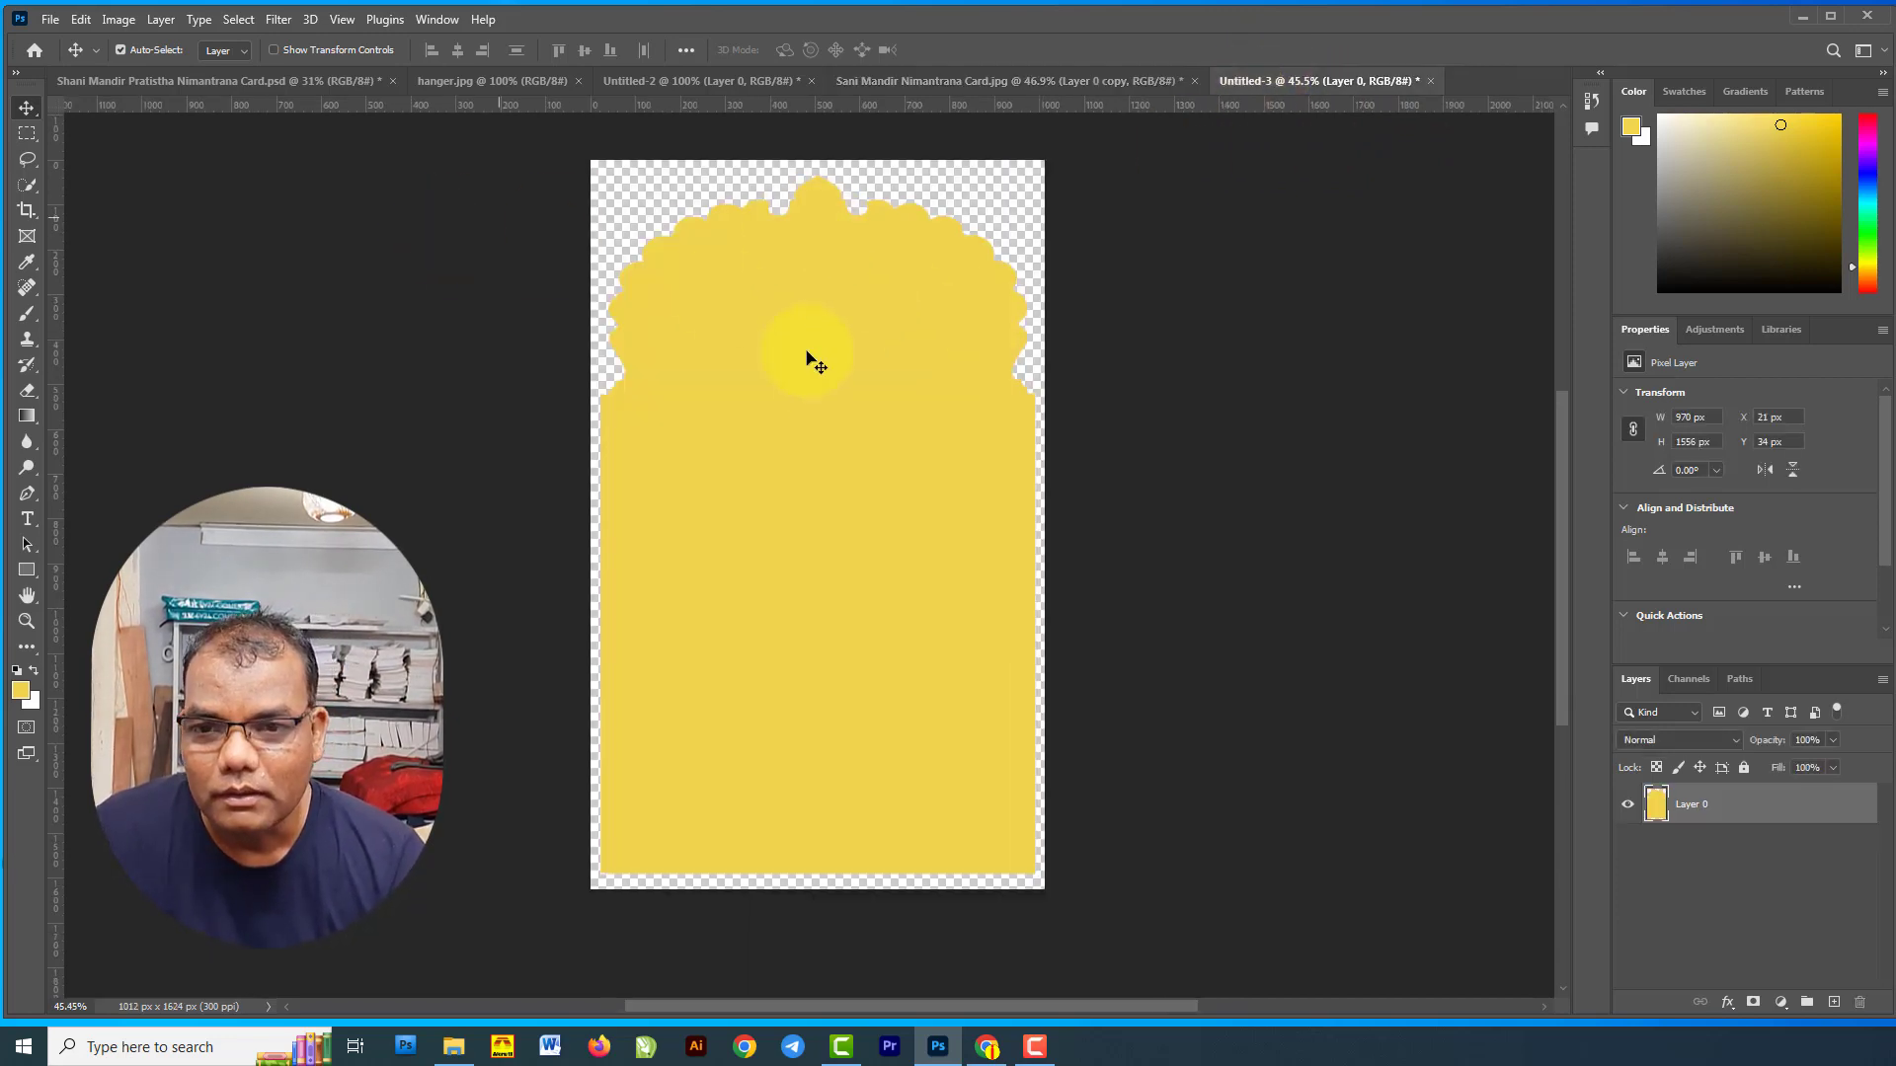
pyautogui.click(49, 20)
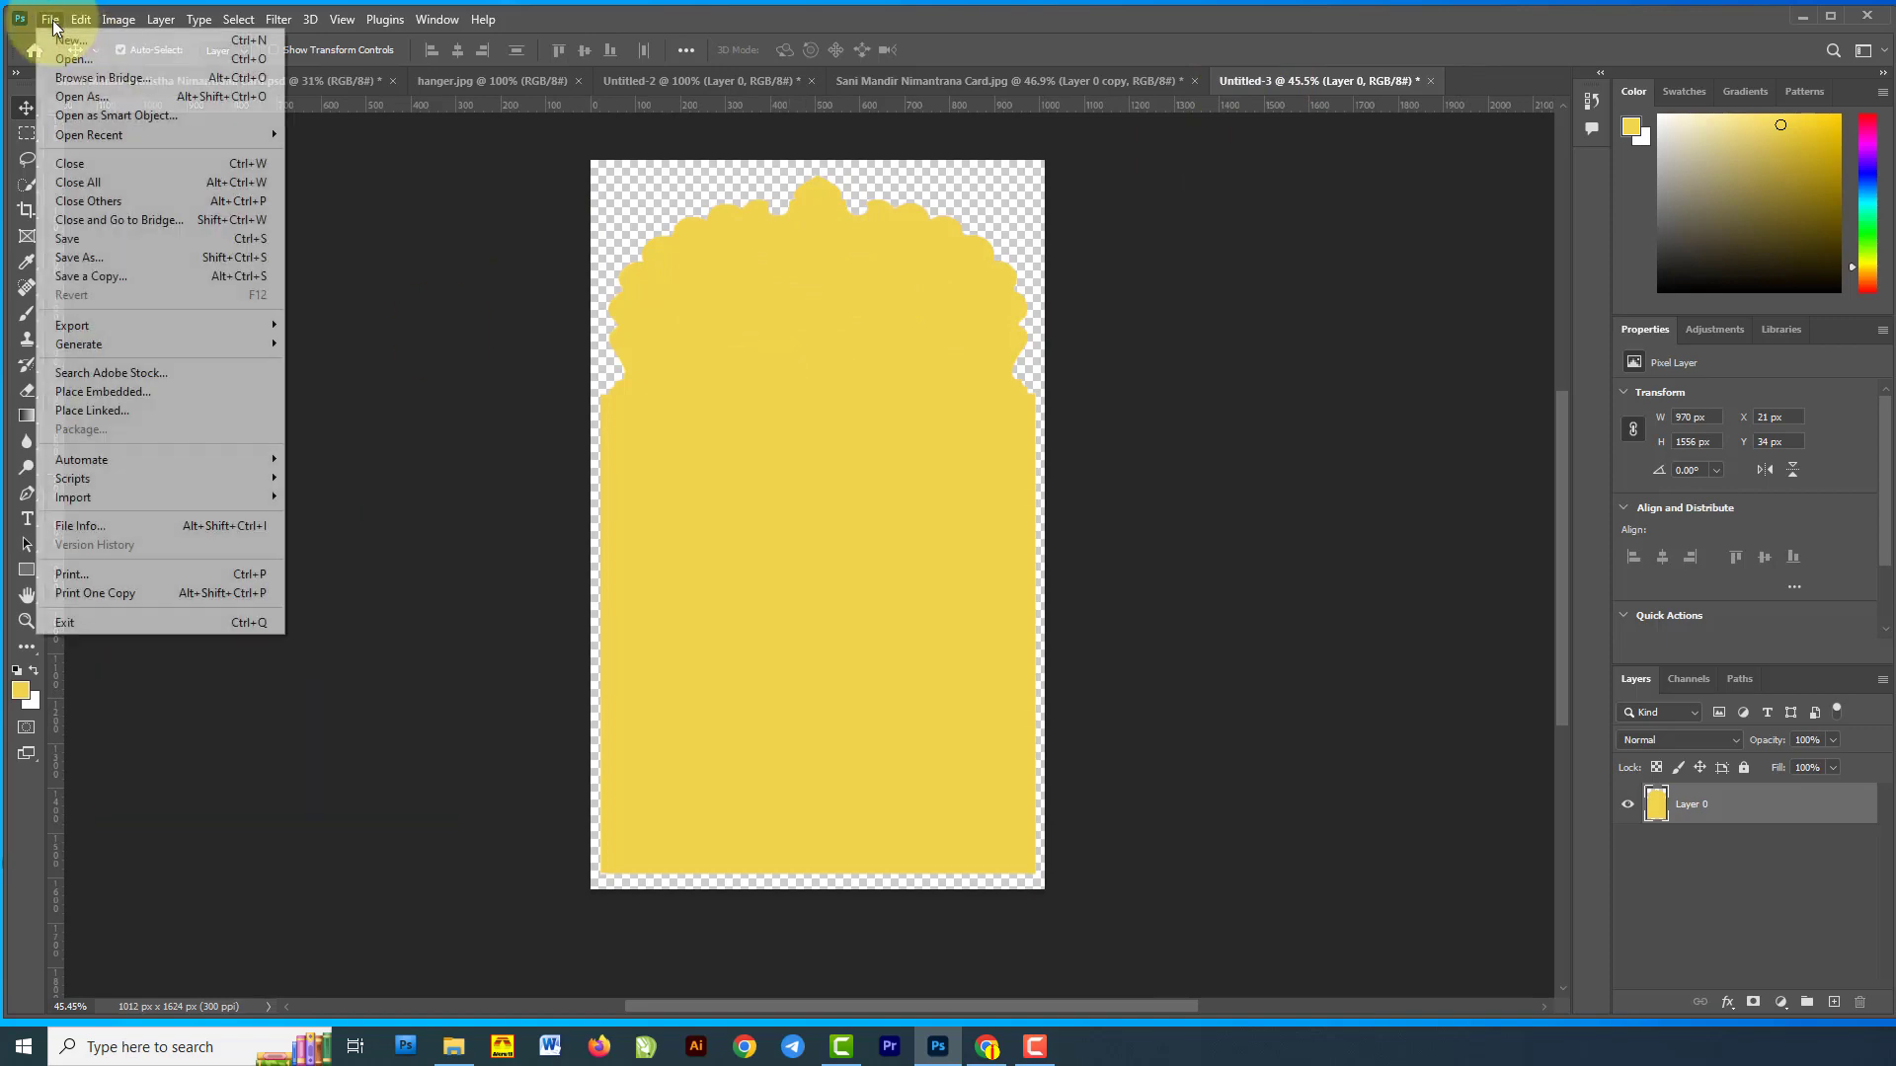
pyautogui.click(79, 258)
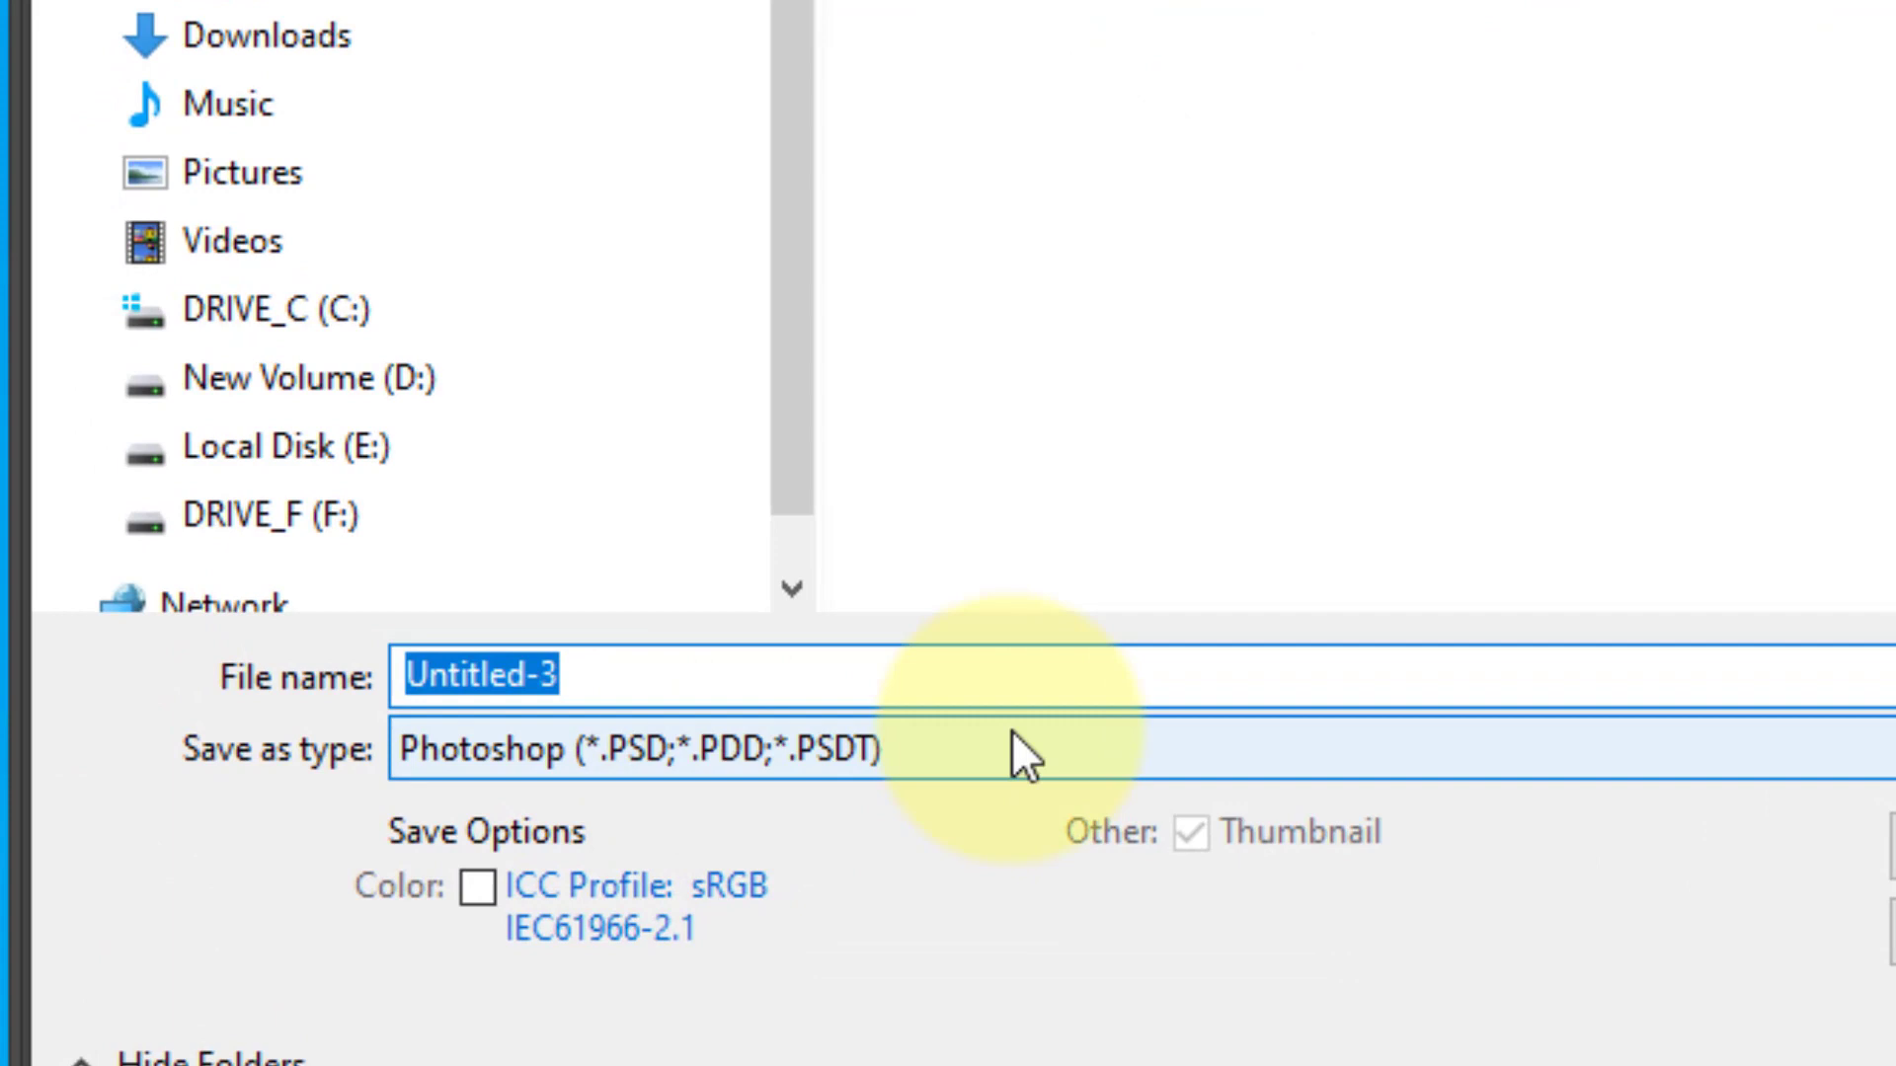
pyautogui.click(830, 674)
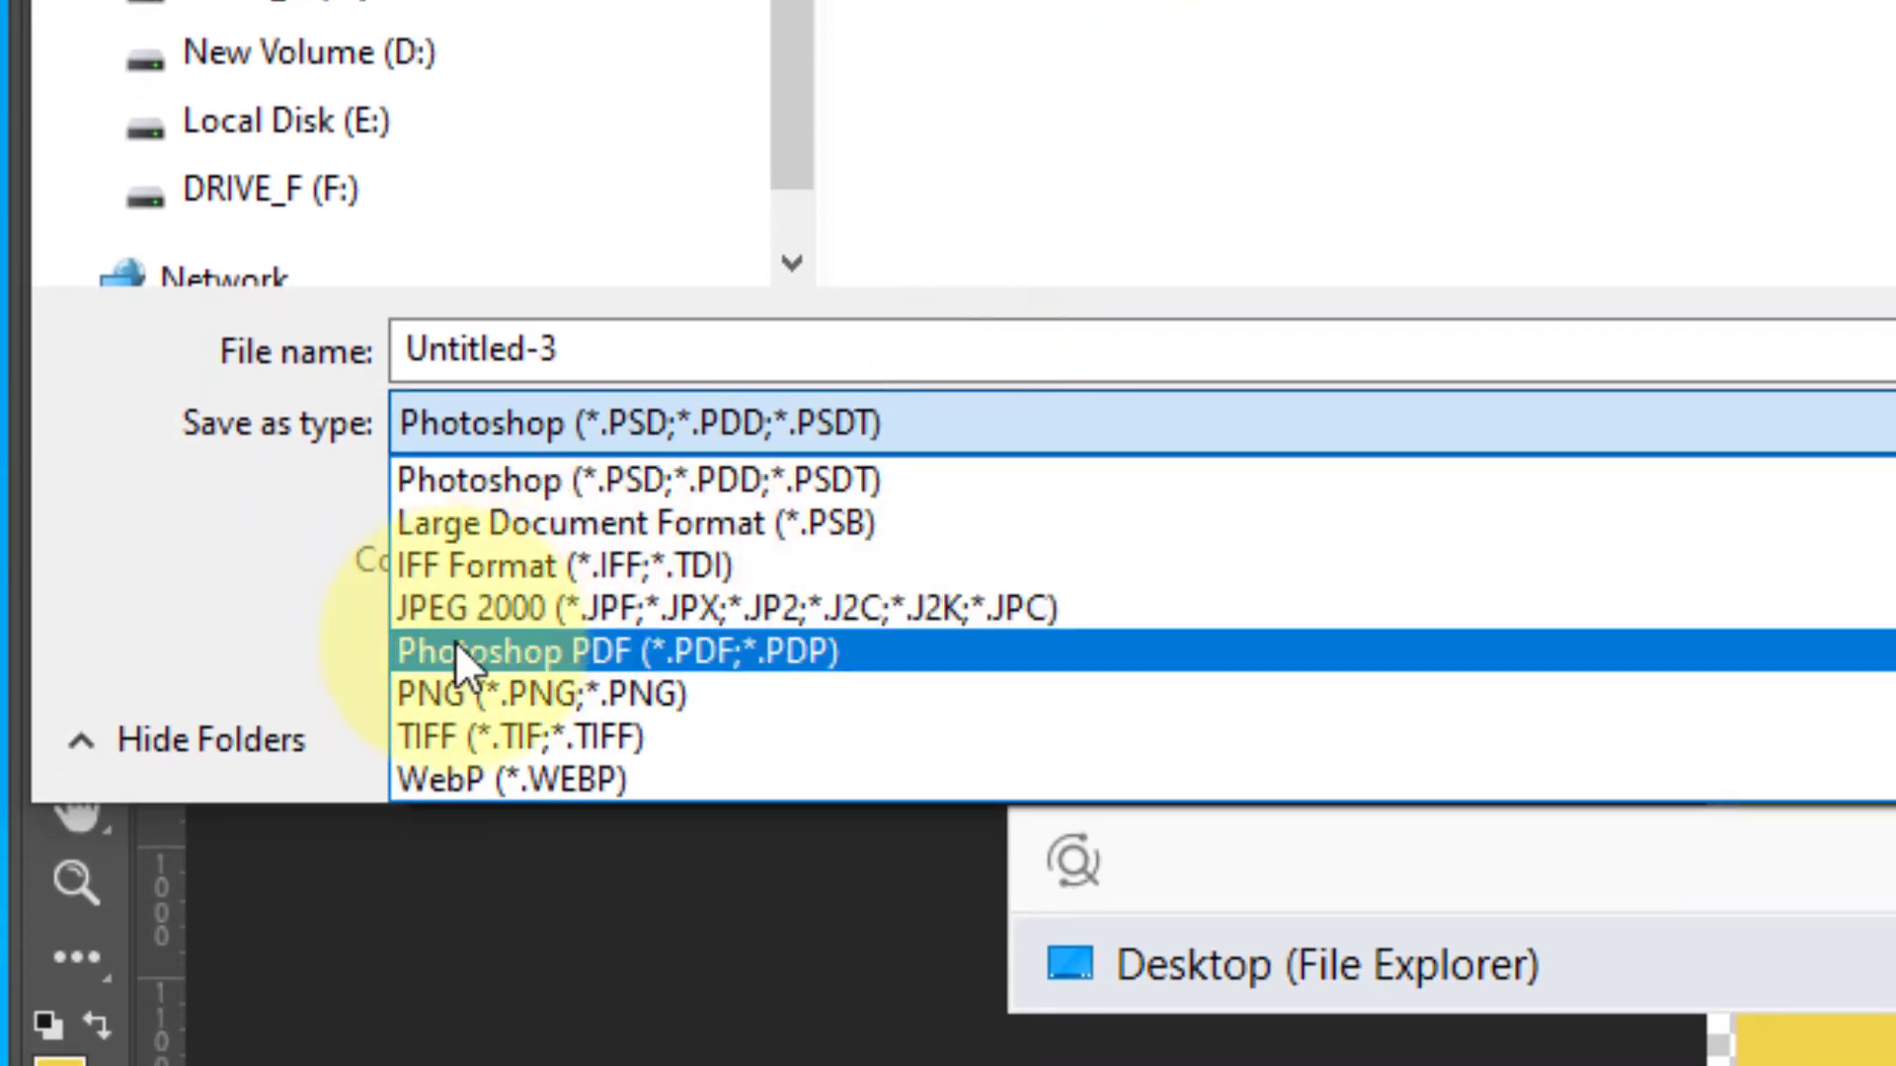
pyautogui.click(456, 681)
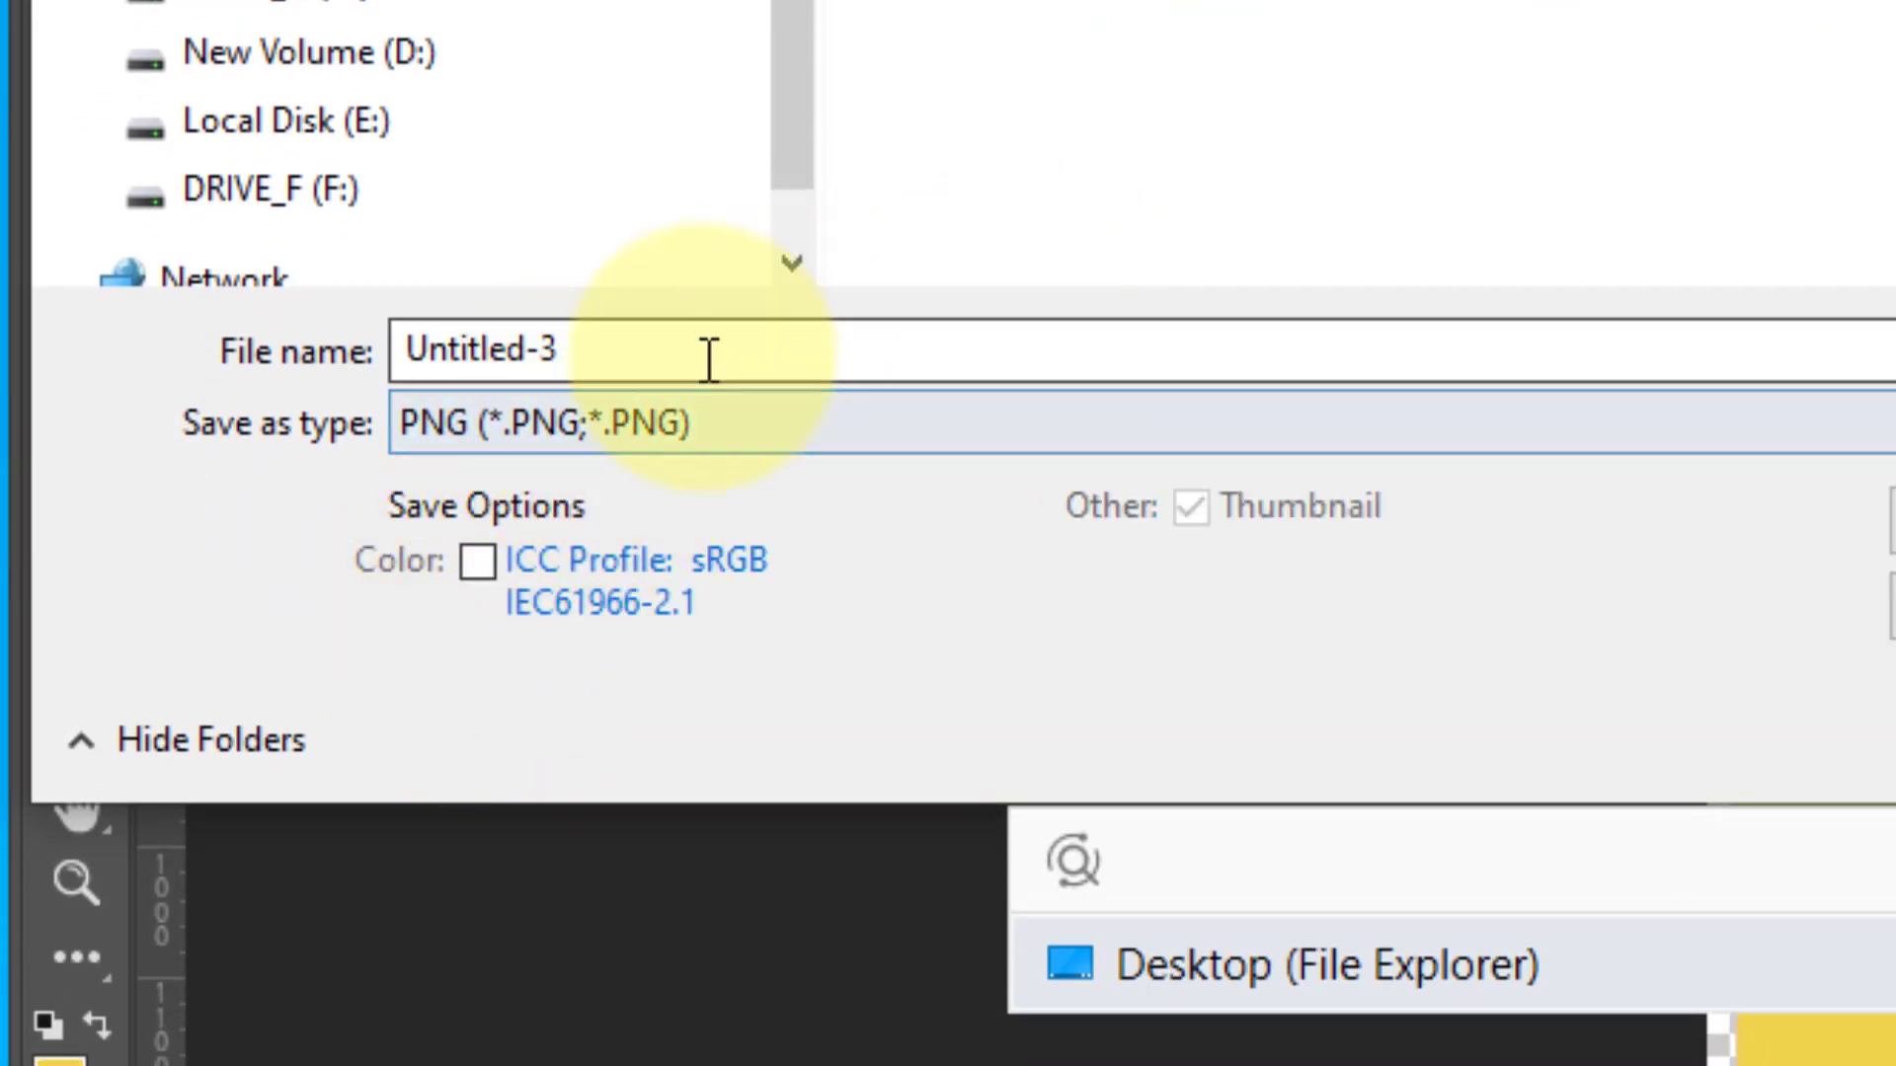
pyautogui.click(698, 358)
pyautogui.write('Border')
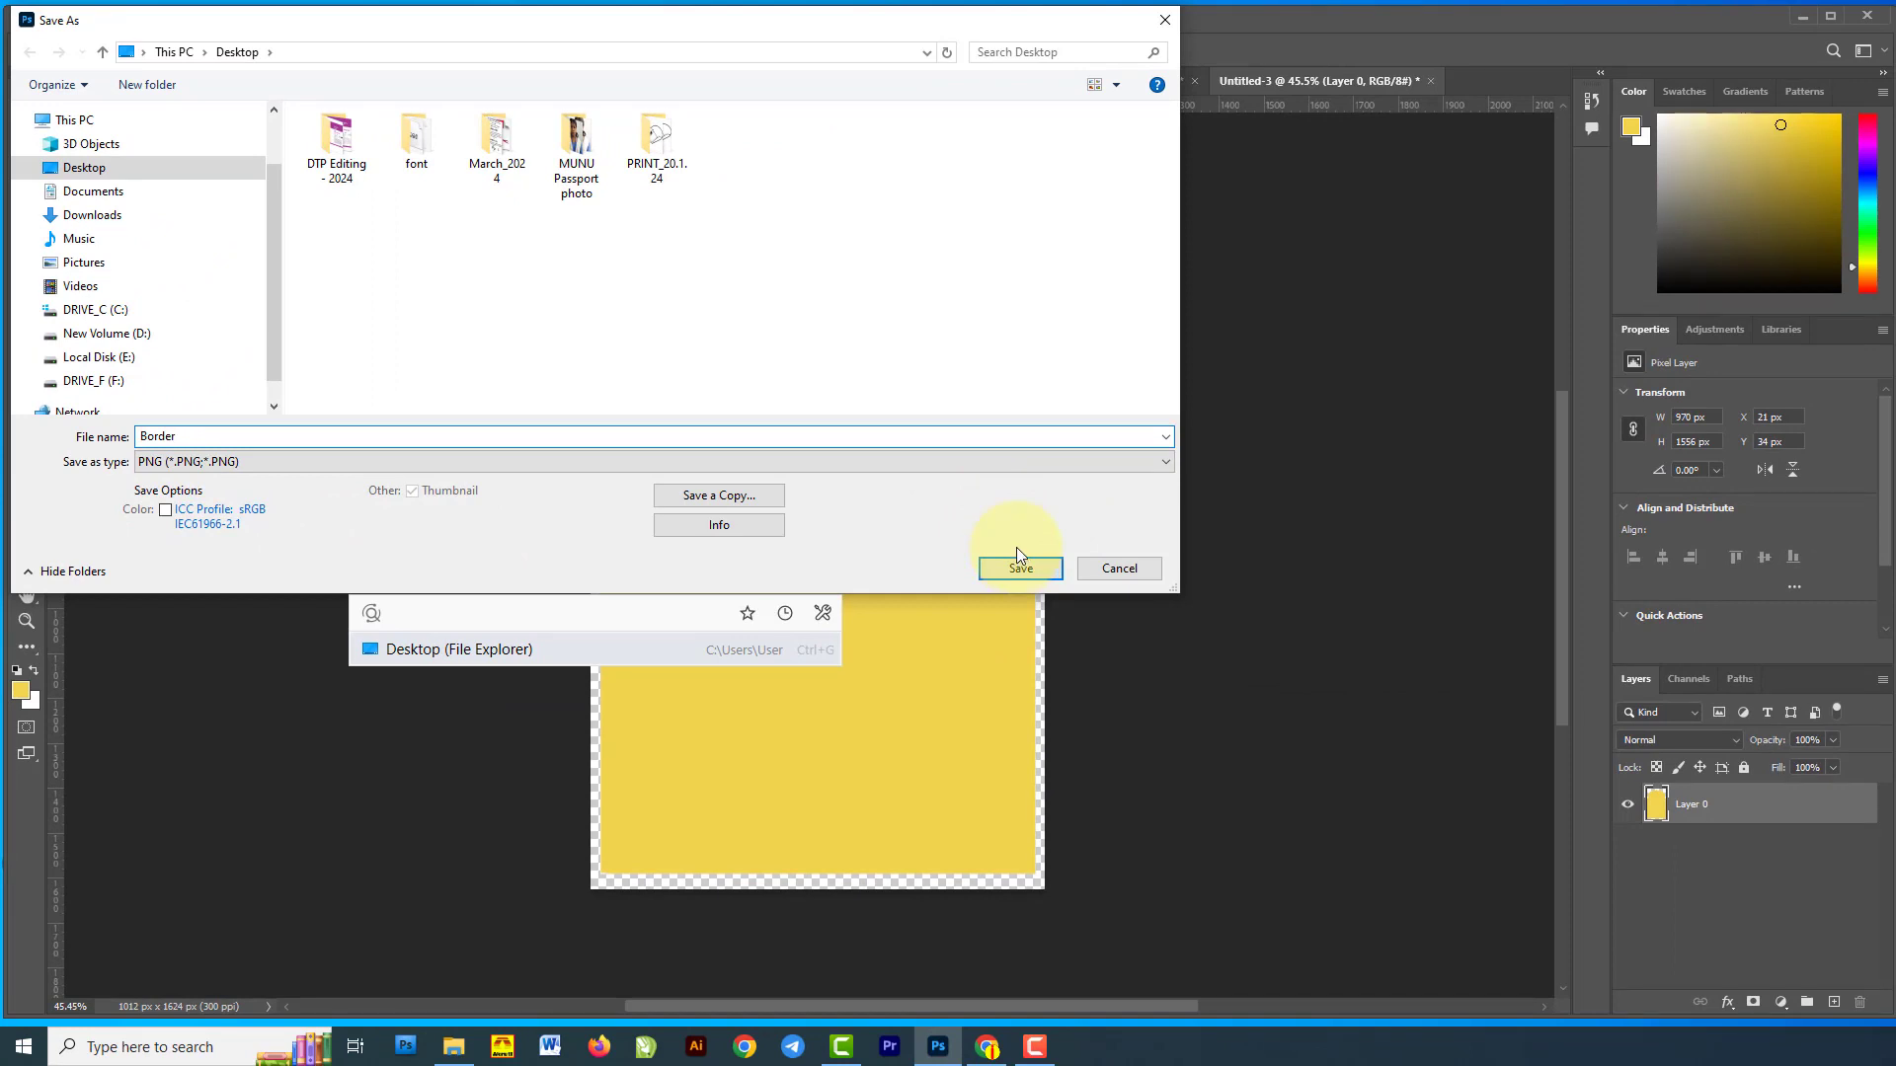
pyautogui.click(1009, 572)
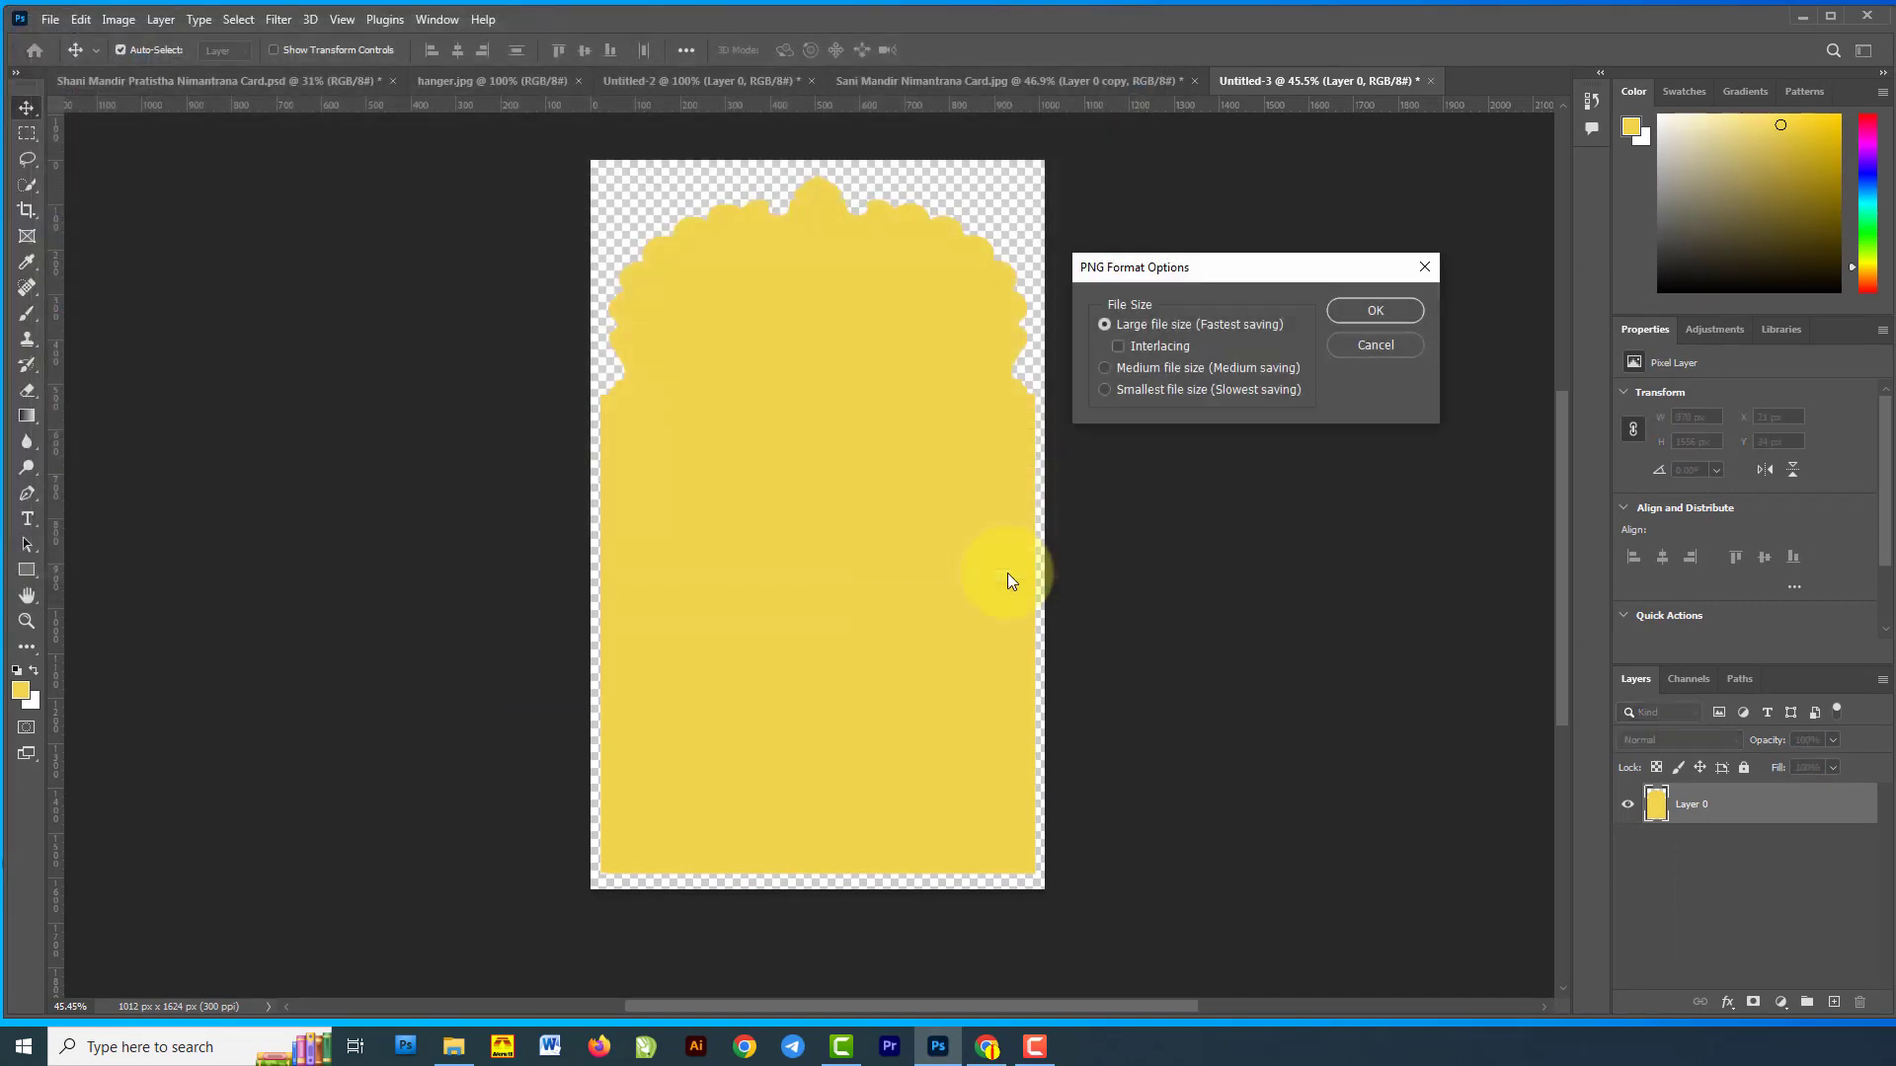
pyautogui.click(1384, 314)
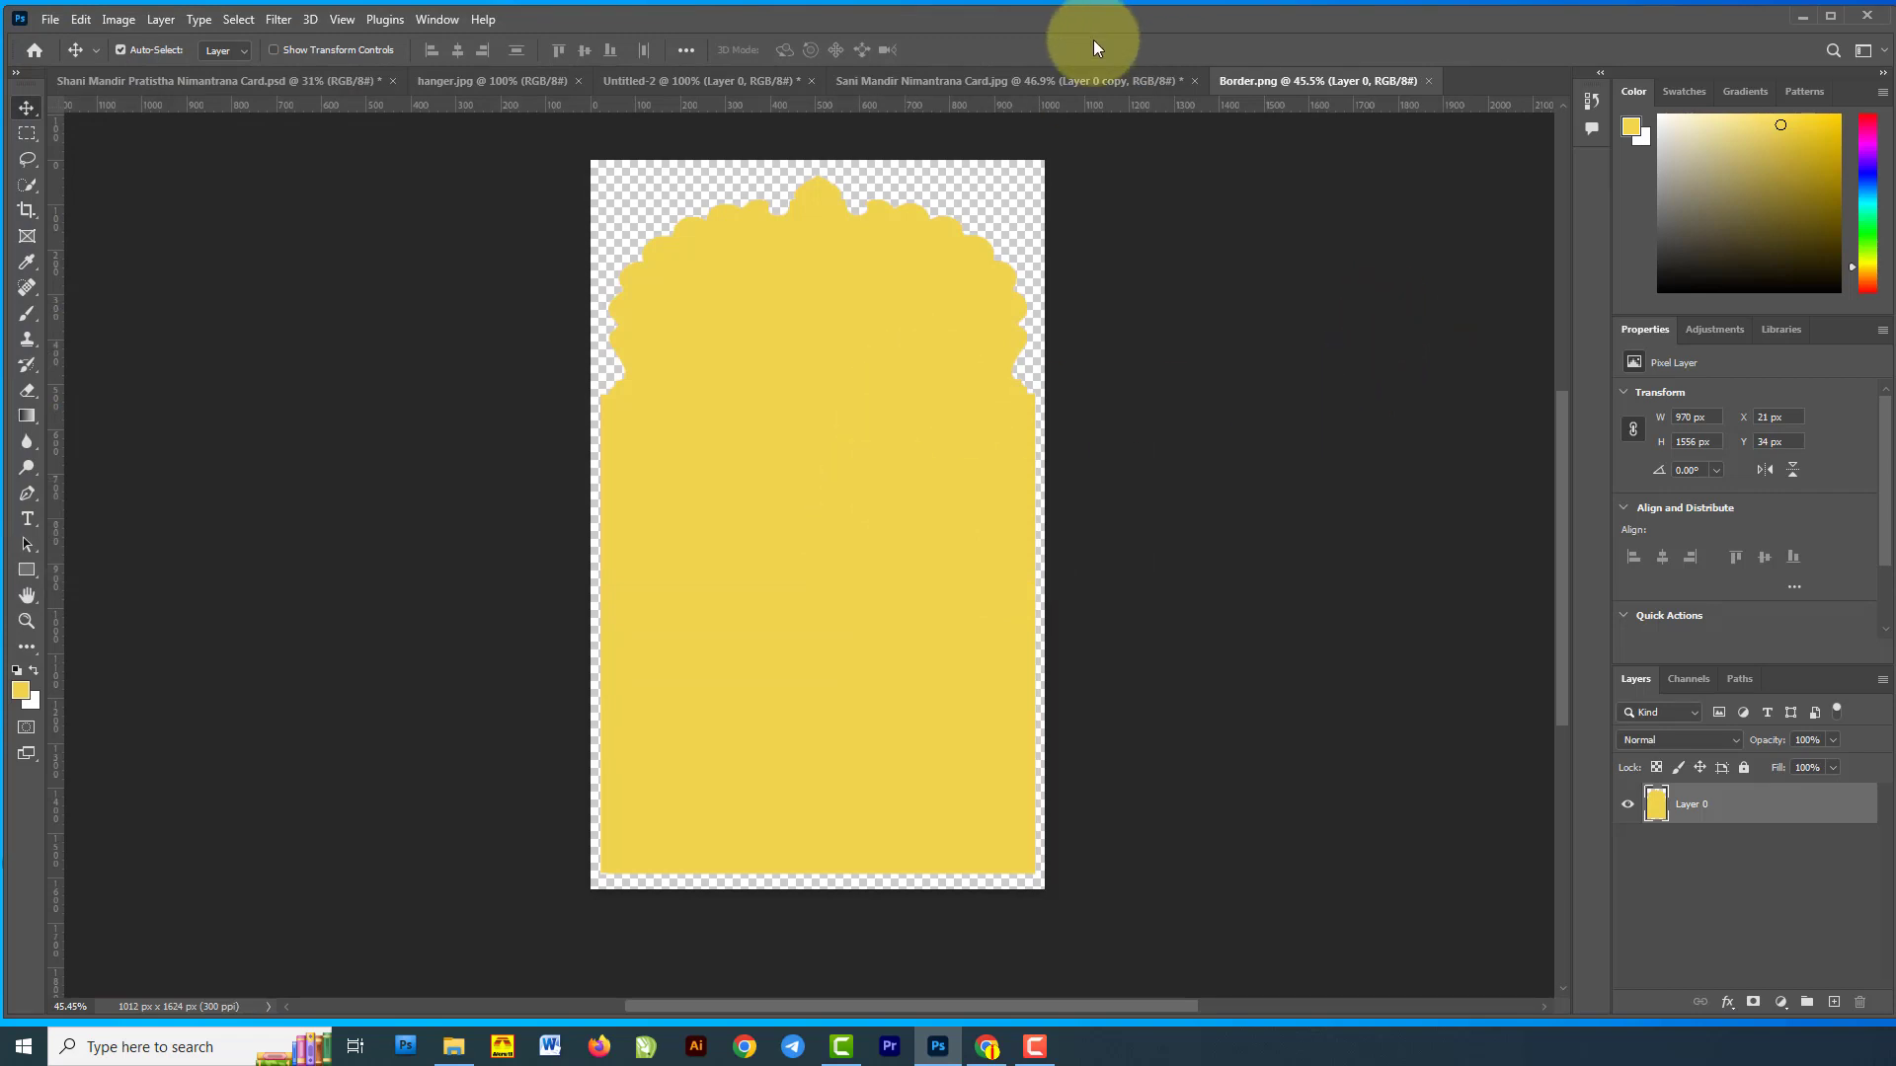
# Compare the scanned card with Border.png, then choose the Brush tool there and set the foreground colour to near-white #f4f3ec.
pyautogui.click(1056, 80)
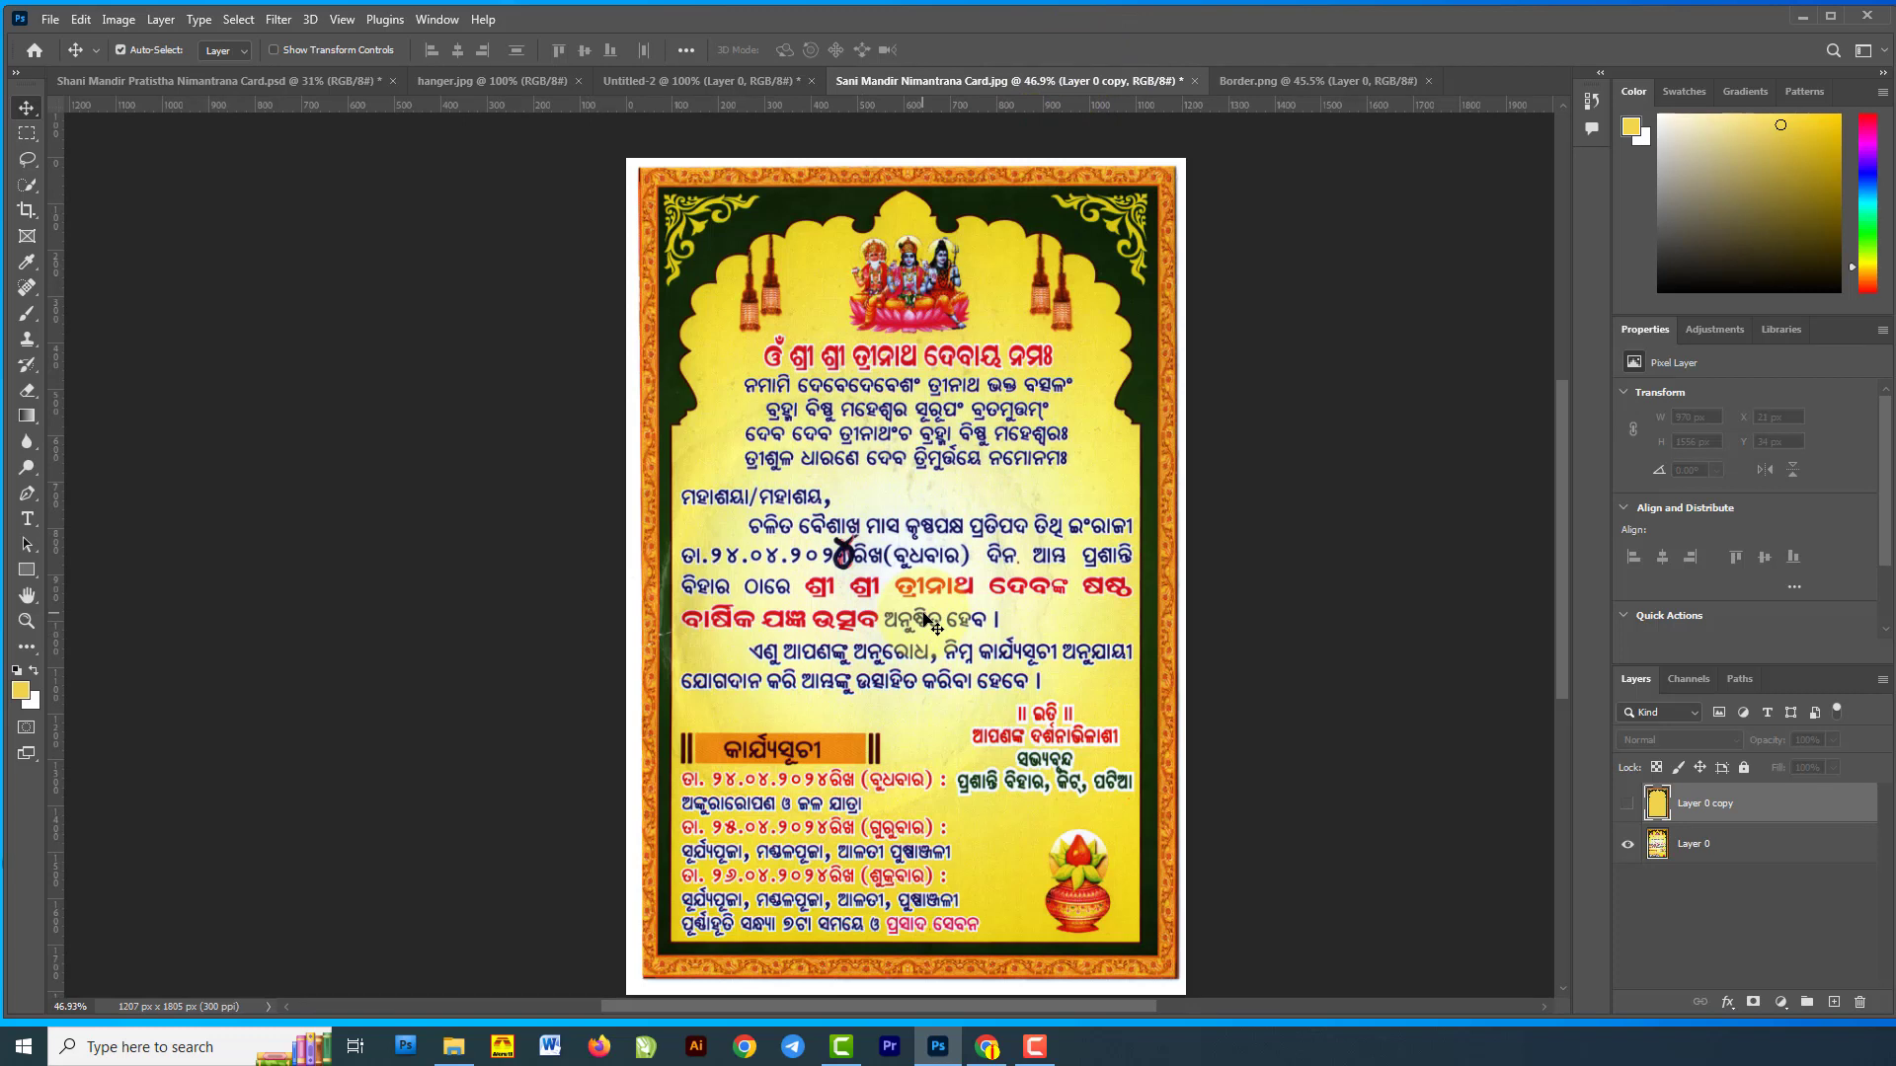
pyautogui.click(1308, 80)
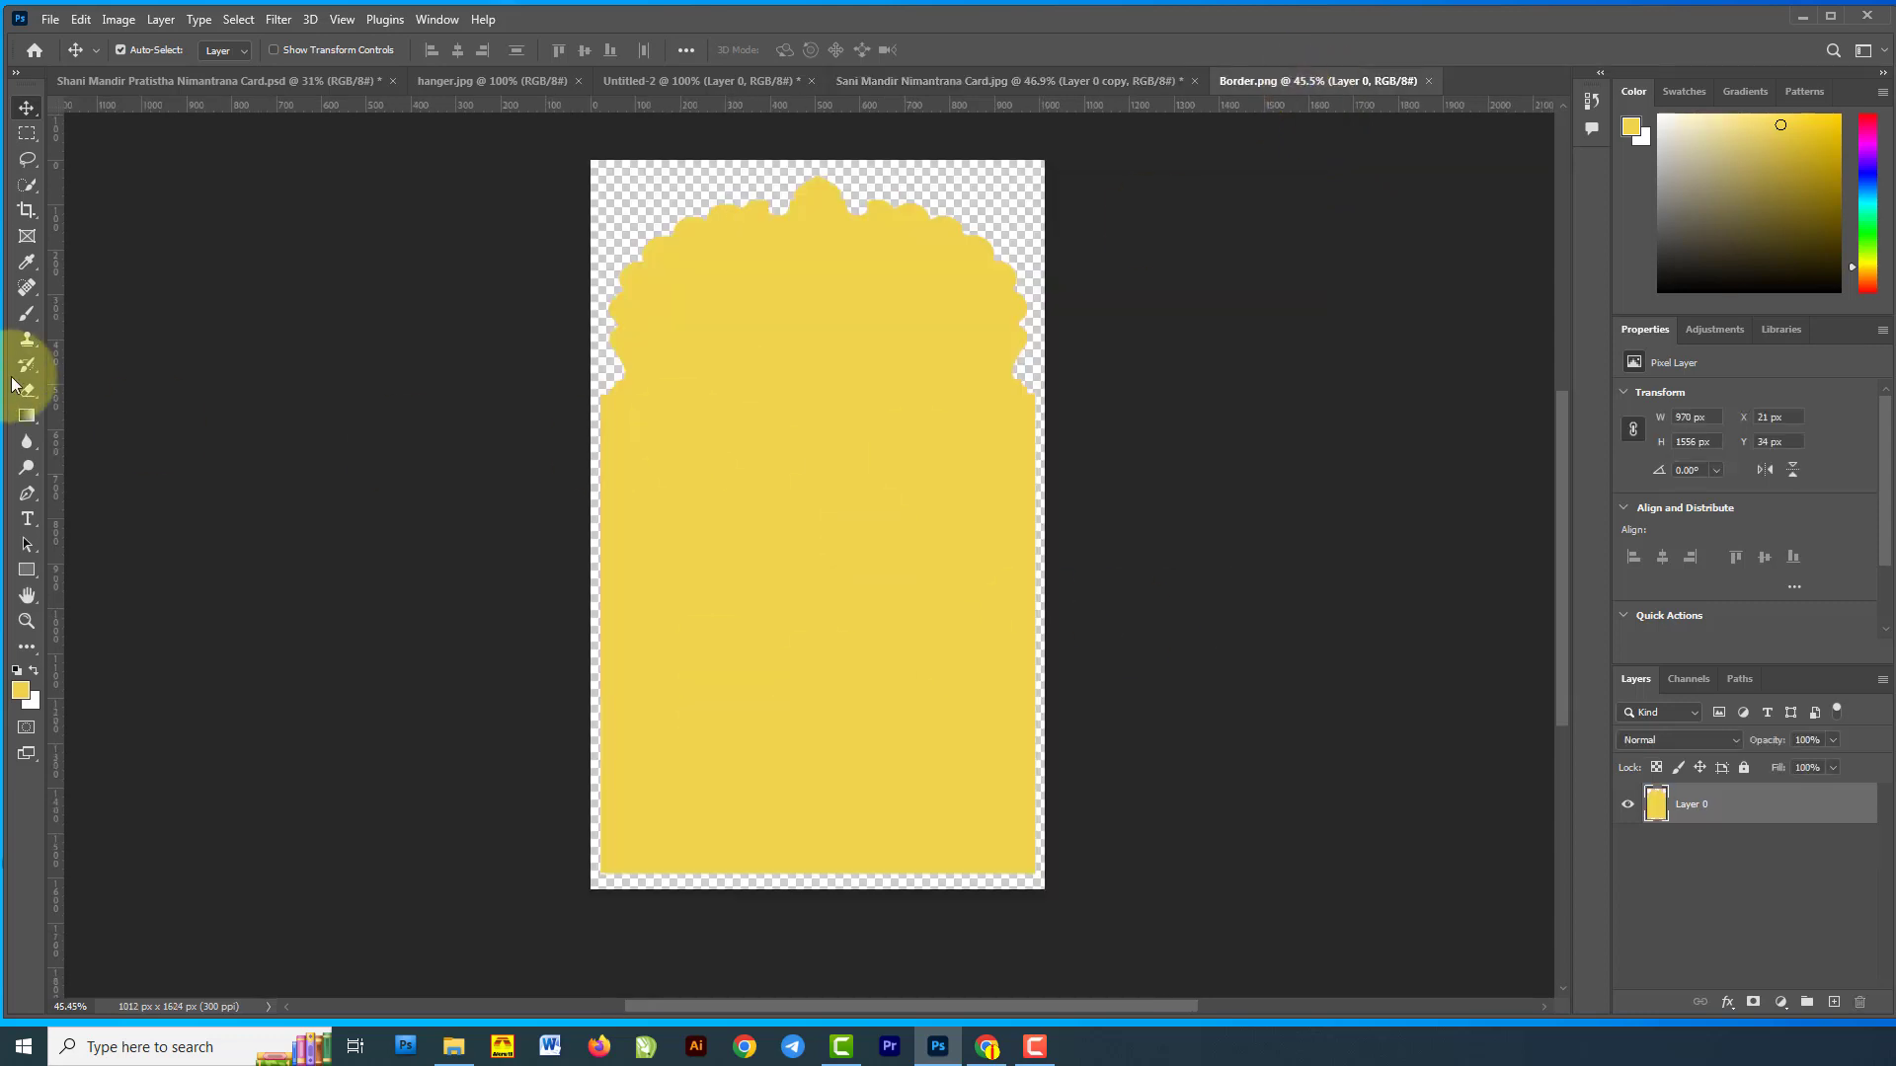
pyautogui.click(28, 316)
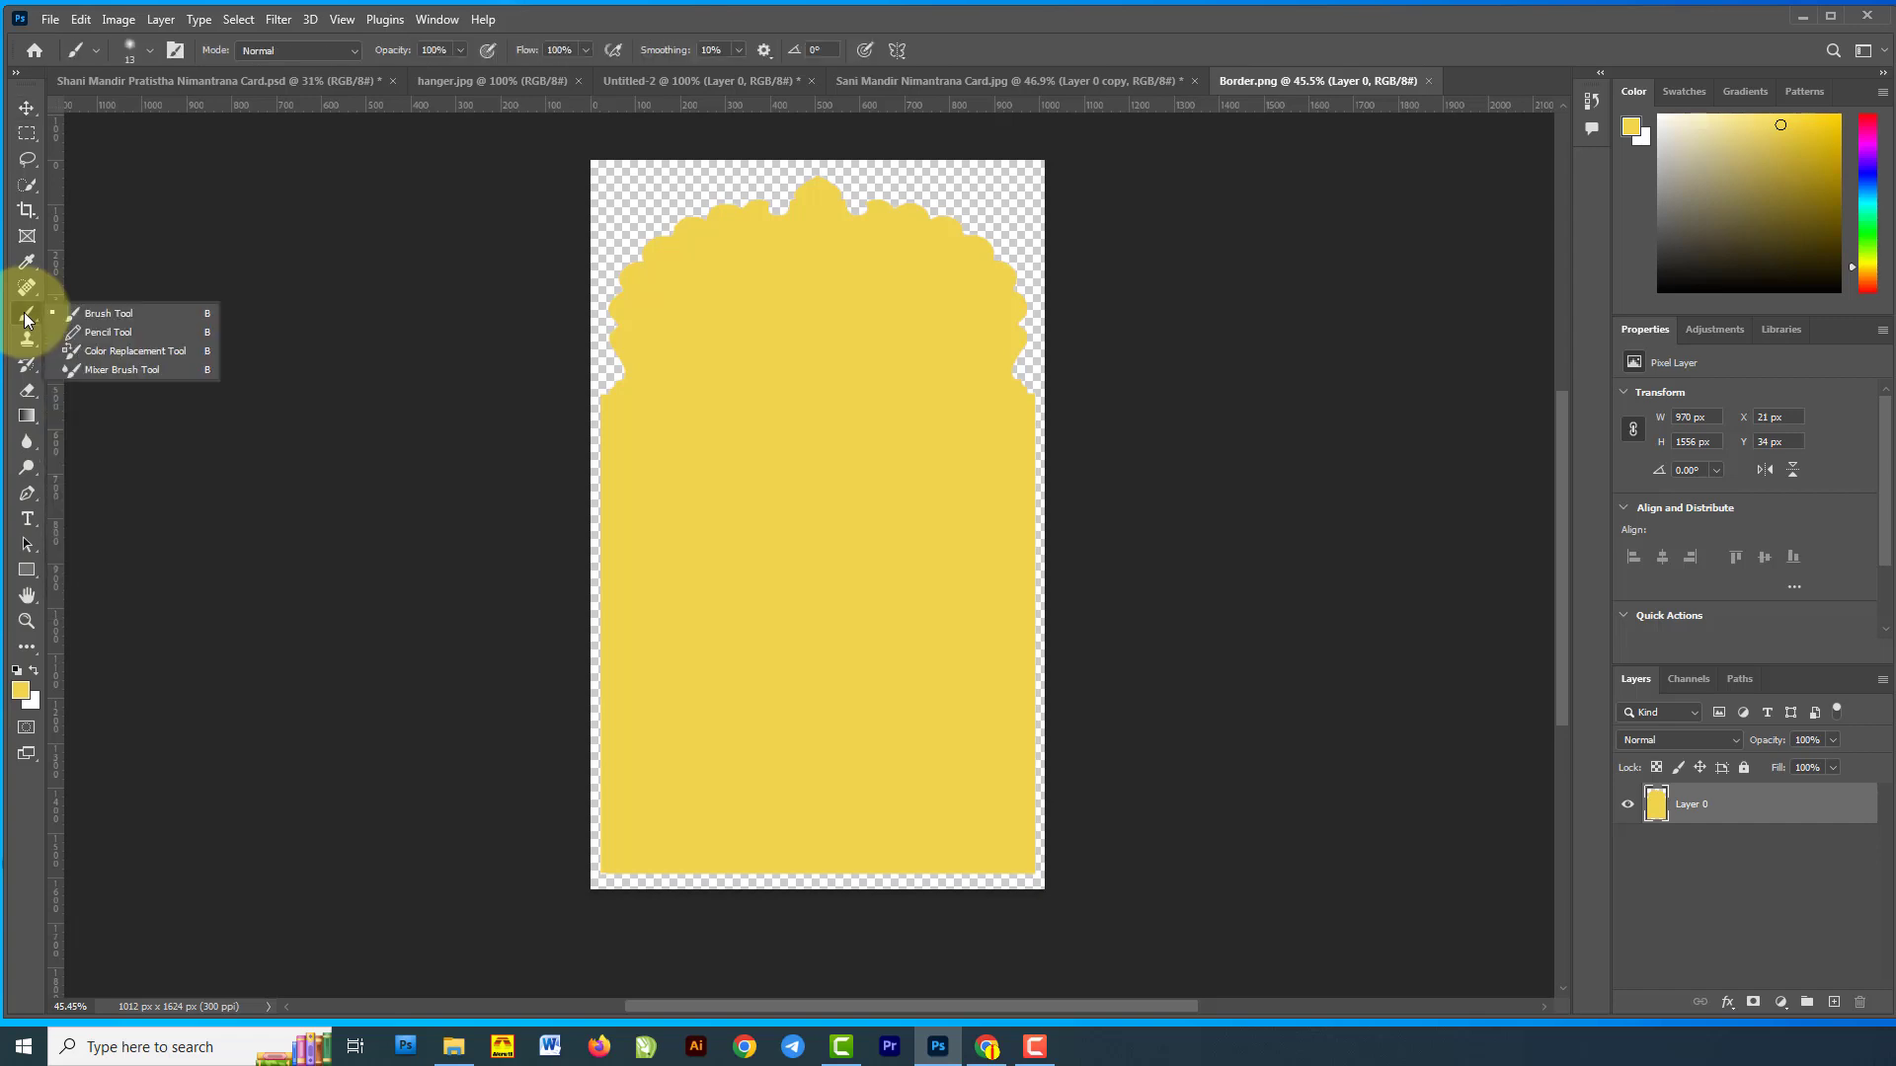
pyautogui.click(23, 691)
pyautogui.moveTo(1381, 463); pyautogui.dragTo(1326, 439)
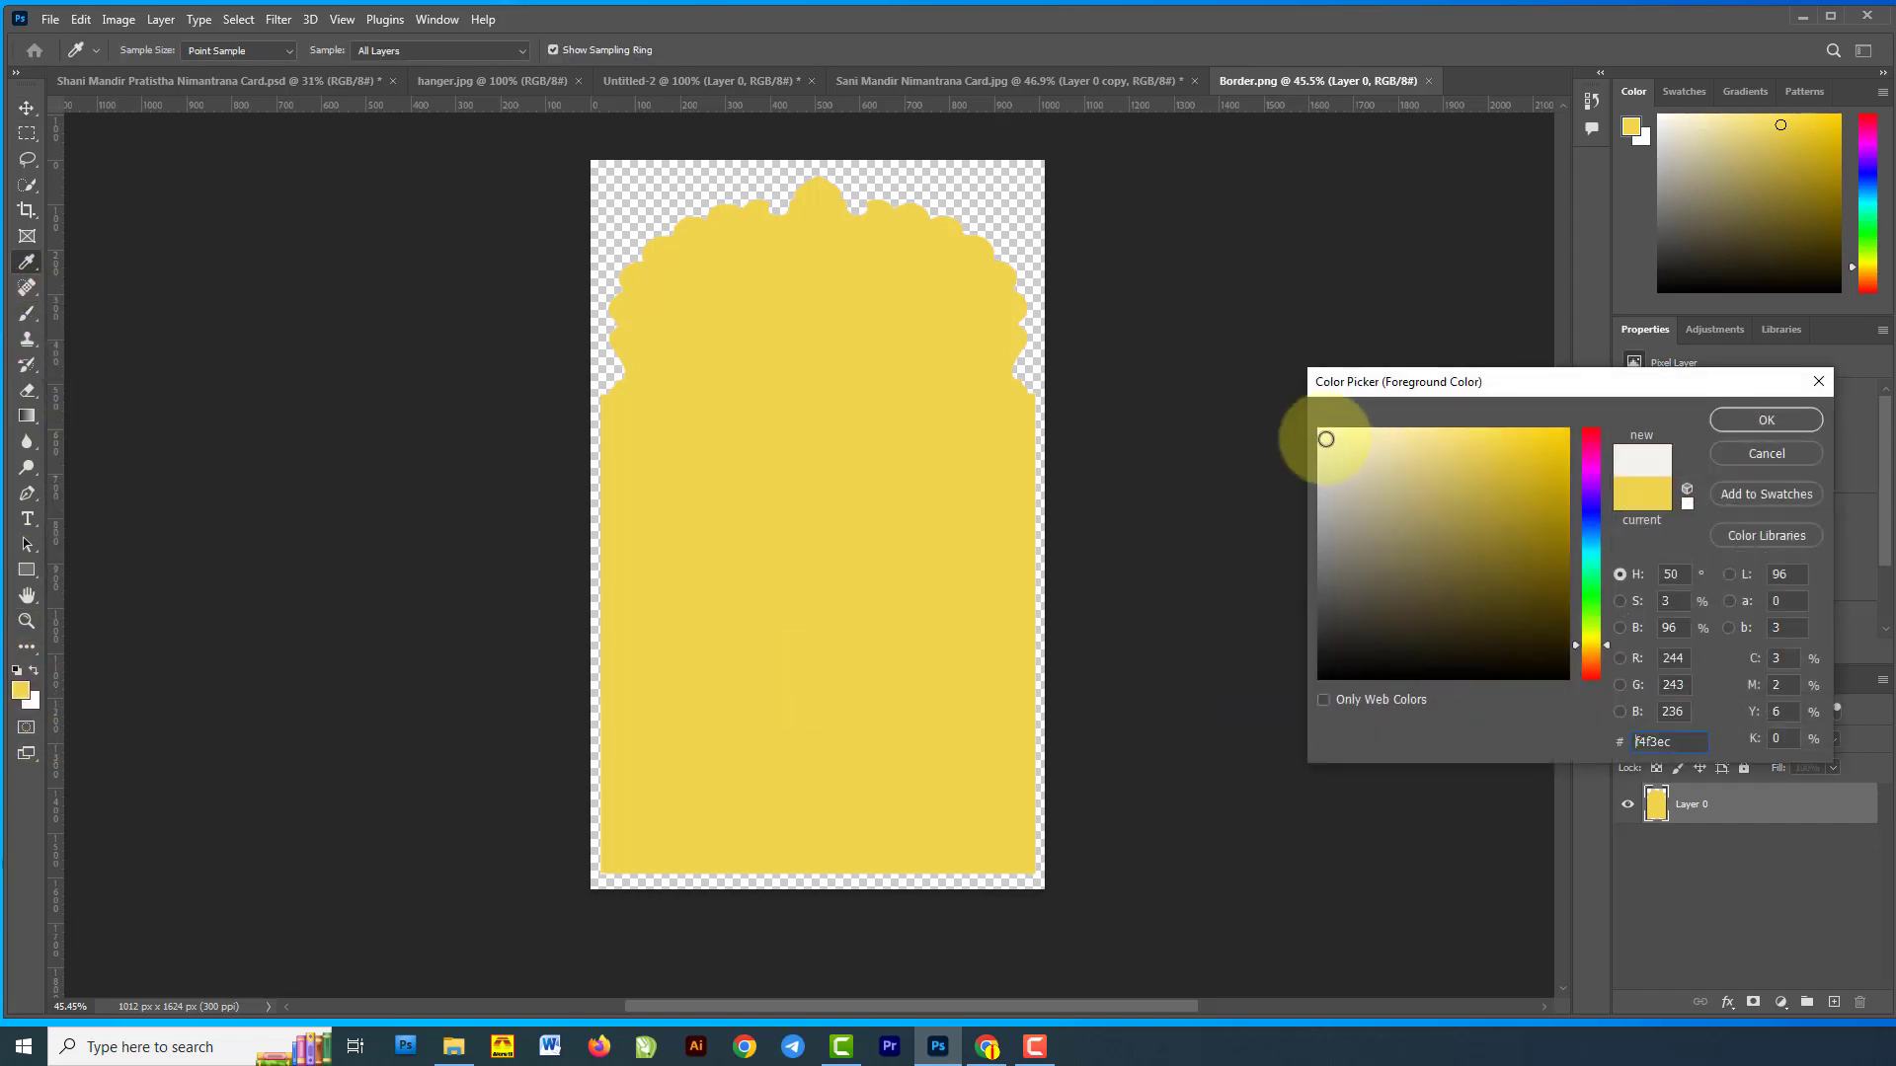
pyautogui.click(1766, 419)
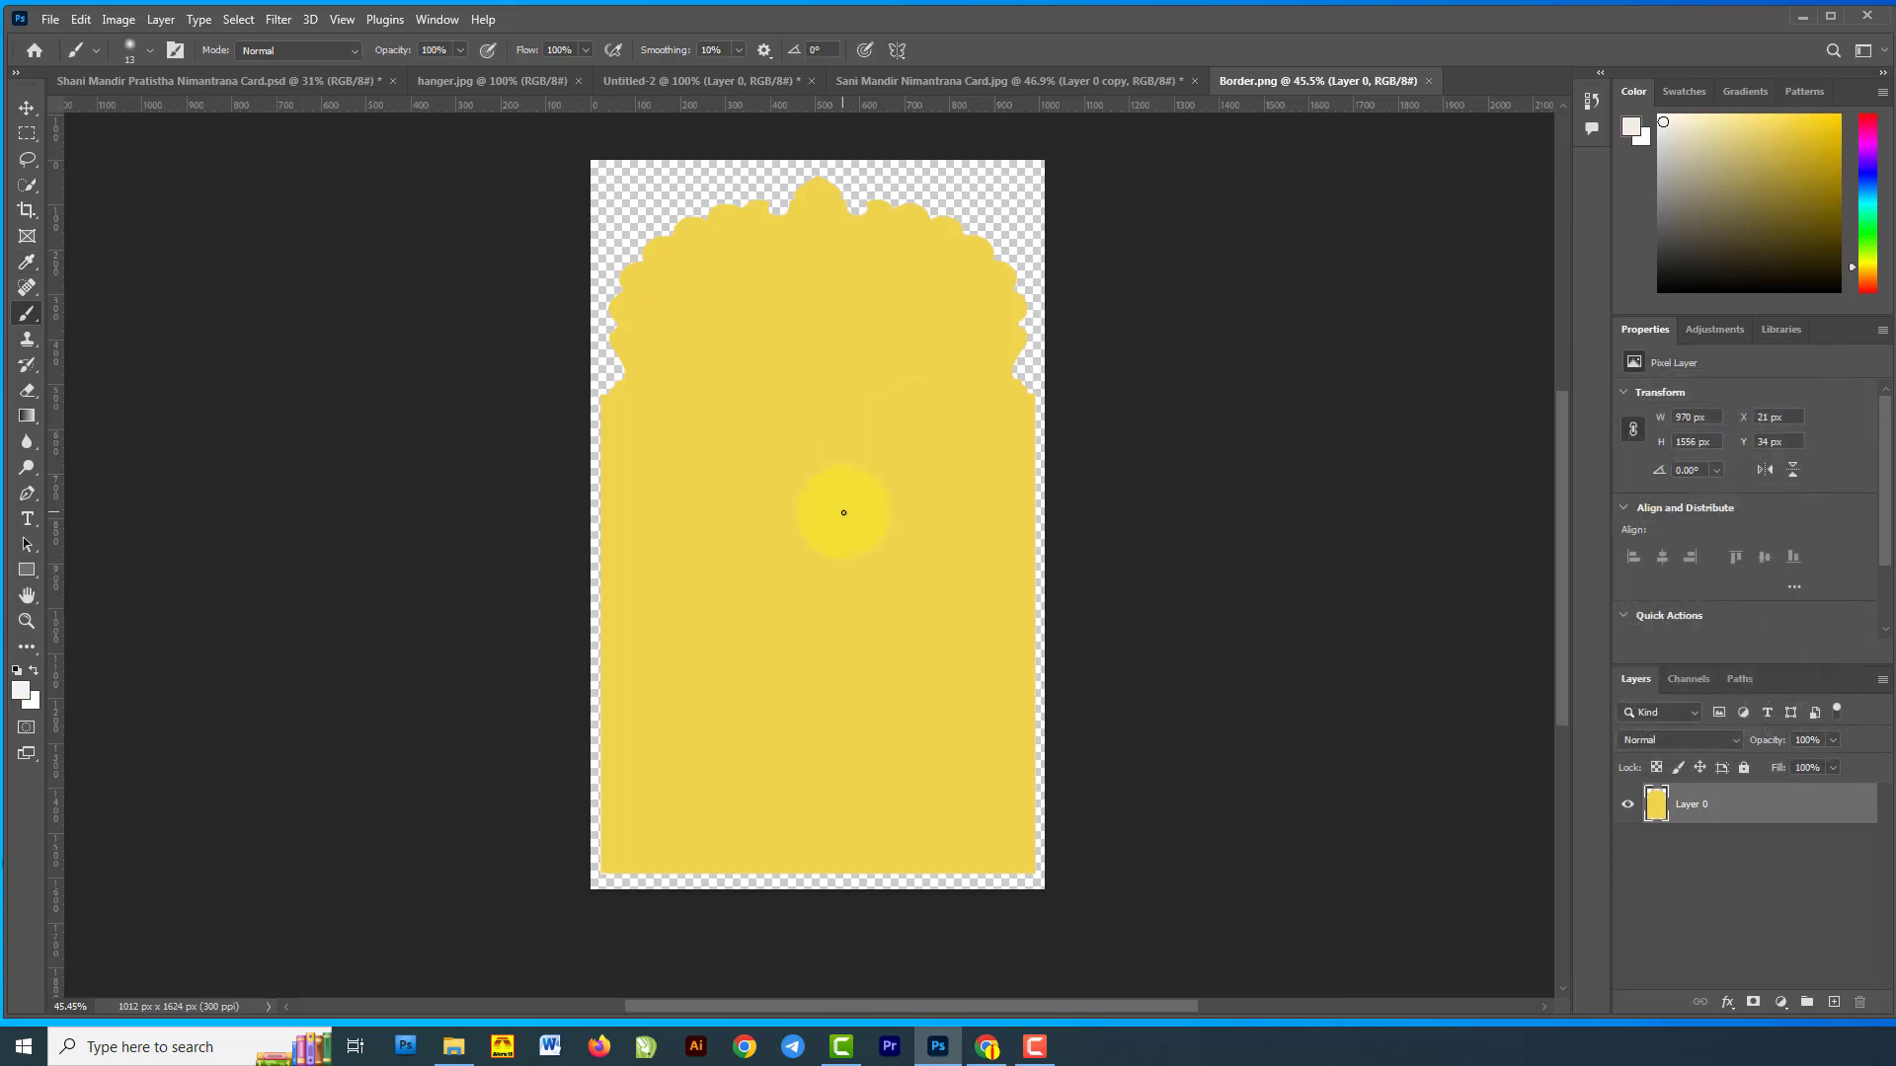
# Enlarge the soft brush to 1100 px and check its size and hardness settings.
pyautogui.press(']')
pyautogui.press(']')
pyautogui.press(']')
pyautogui.press(']')
pyautogui.press(']')
pyautogui.press(']')
pyautogui.press(']')
pyautogui.press(']')
pyautogui.press(']')
pyautogui.press(']')
pyautogui.press(']')
pyautogui.press(']')
pyautogui.press(']')
pyautogui.press(']')
pyautogui.press(']')
pyautogui.press(']')
pyautogui.press(']')
pyautogui.press(']')
pyautogui.press(']')
pyautogui.press(']')
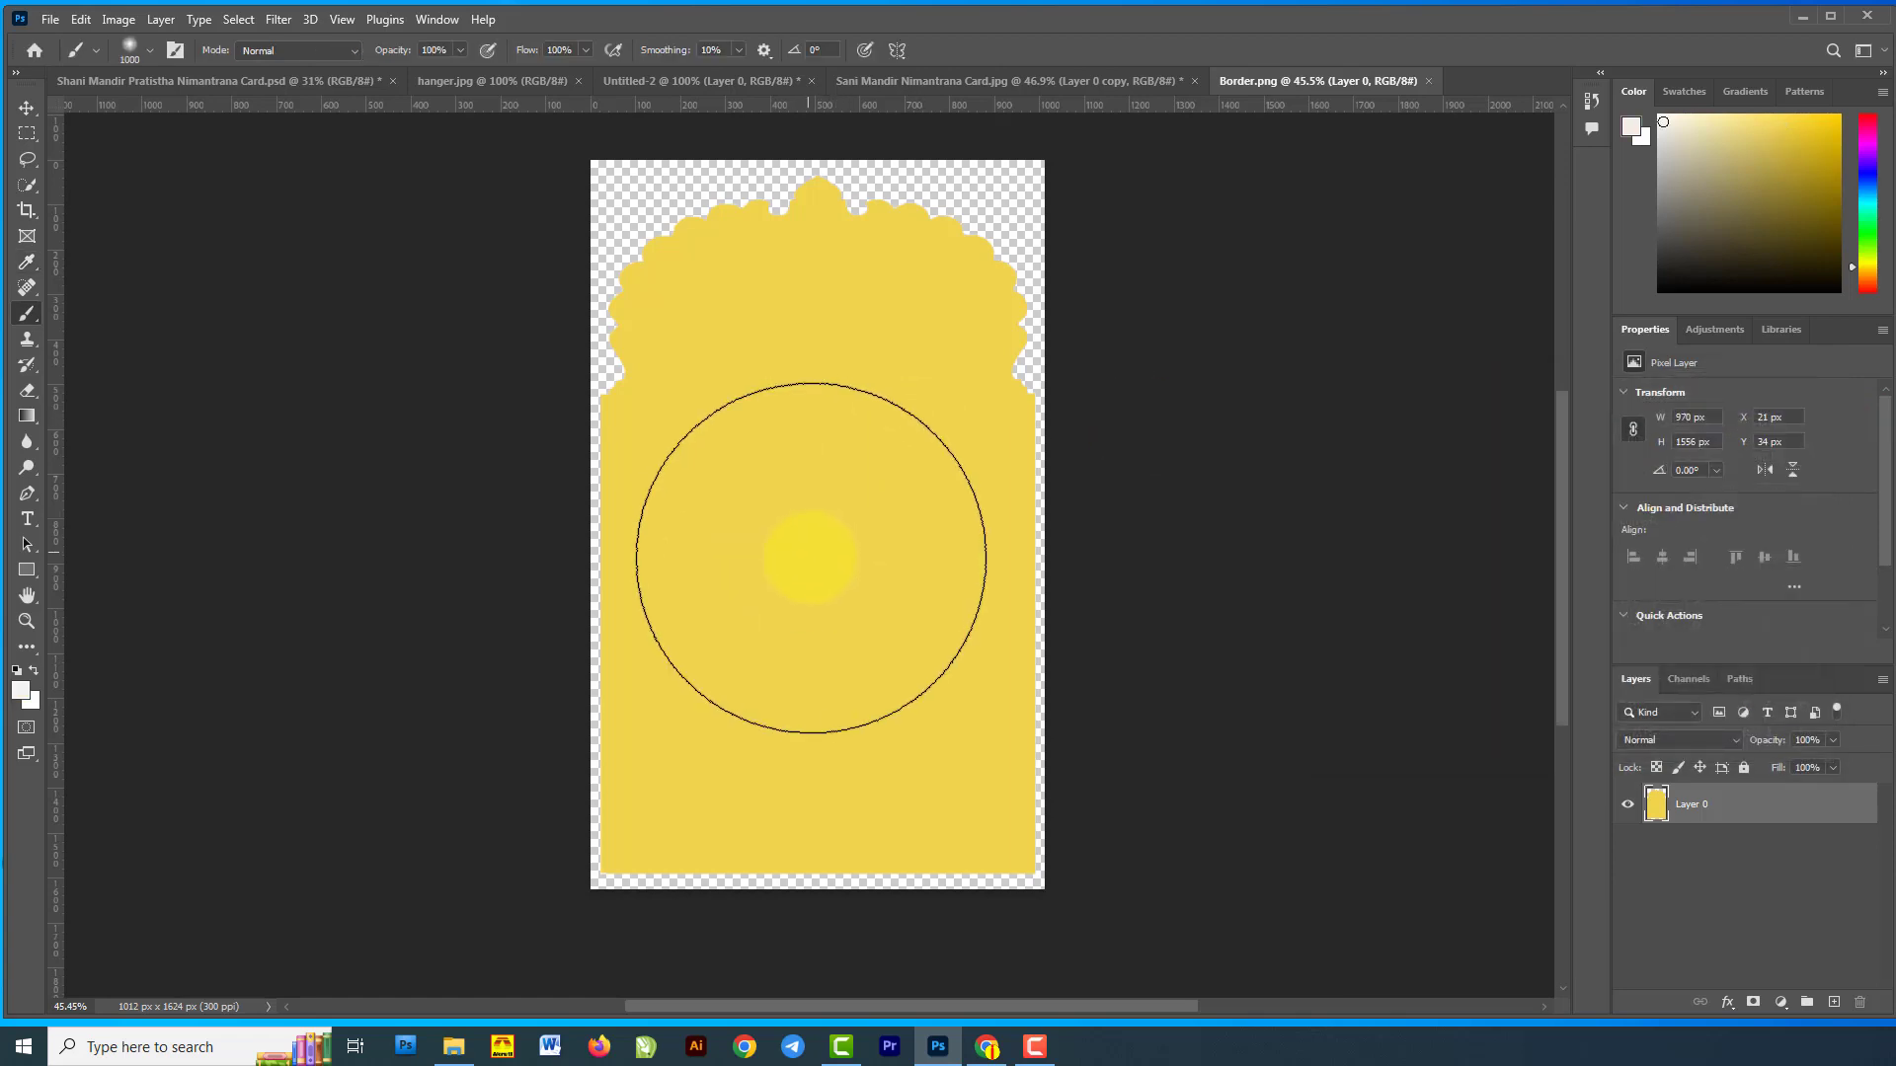
pyautogui.rightClick(808, 566)
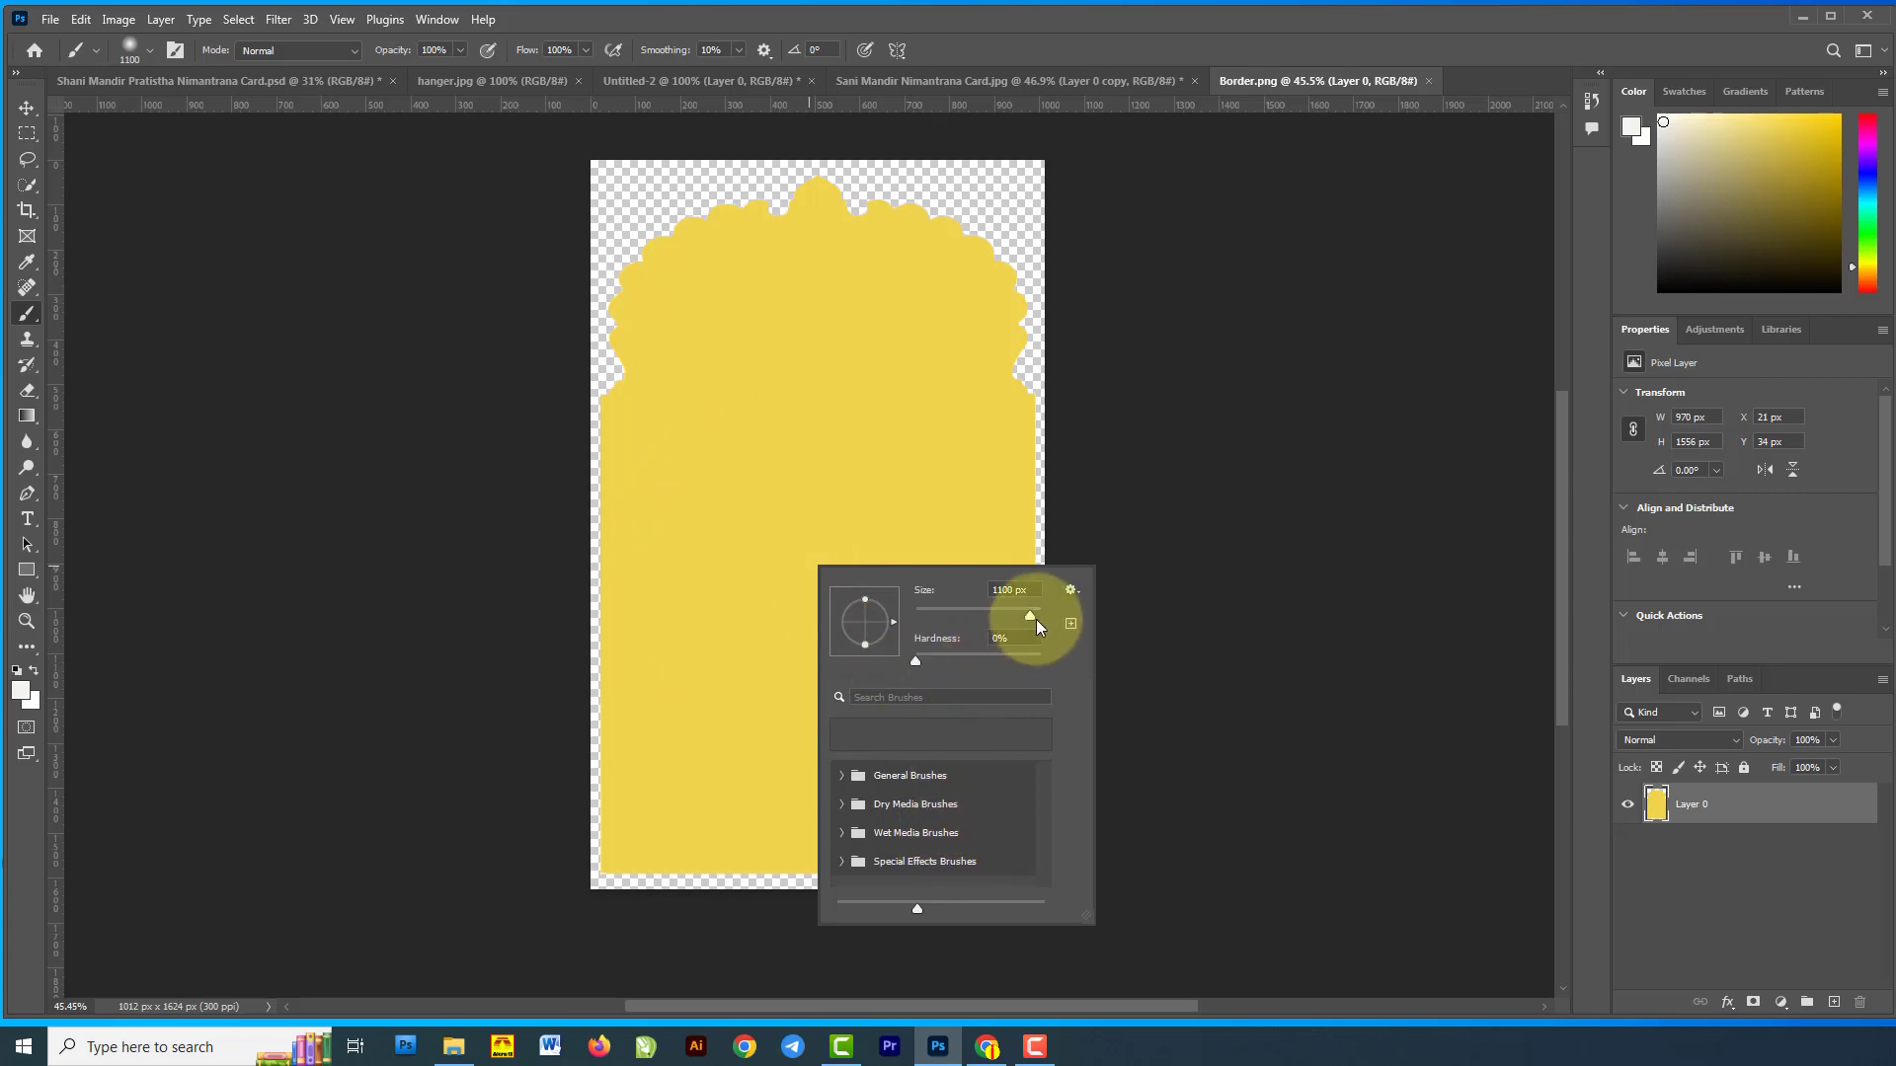
pyautogui.click(150, 49)
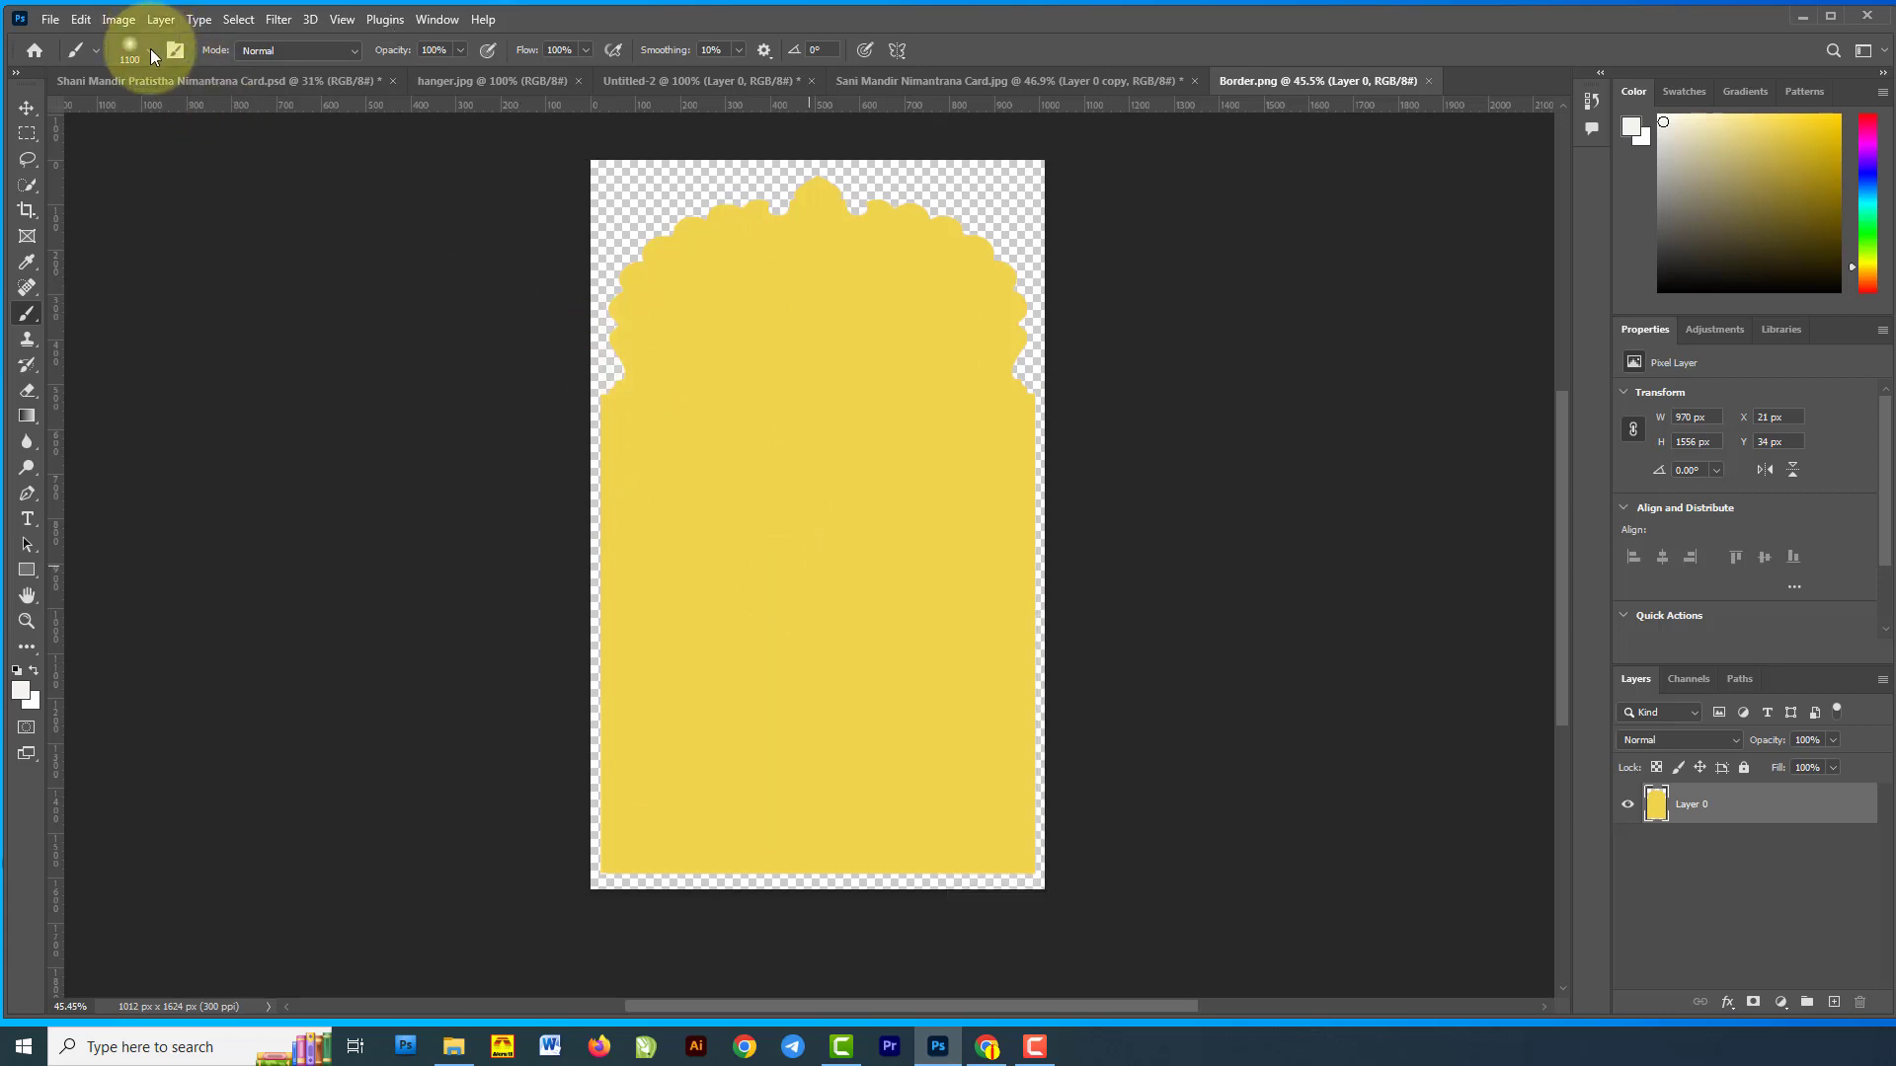
pyautogui.click(150, 53)
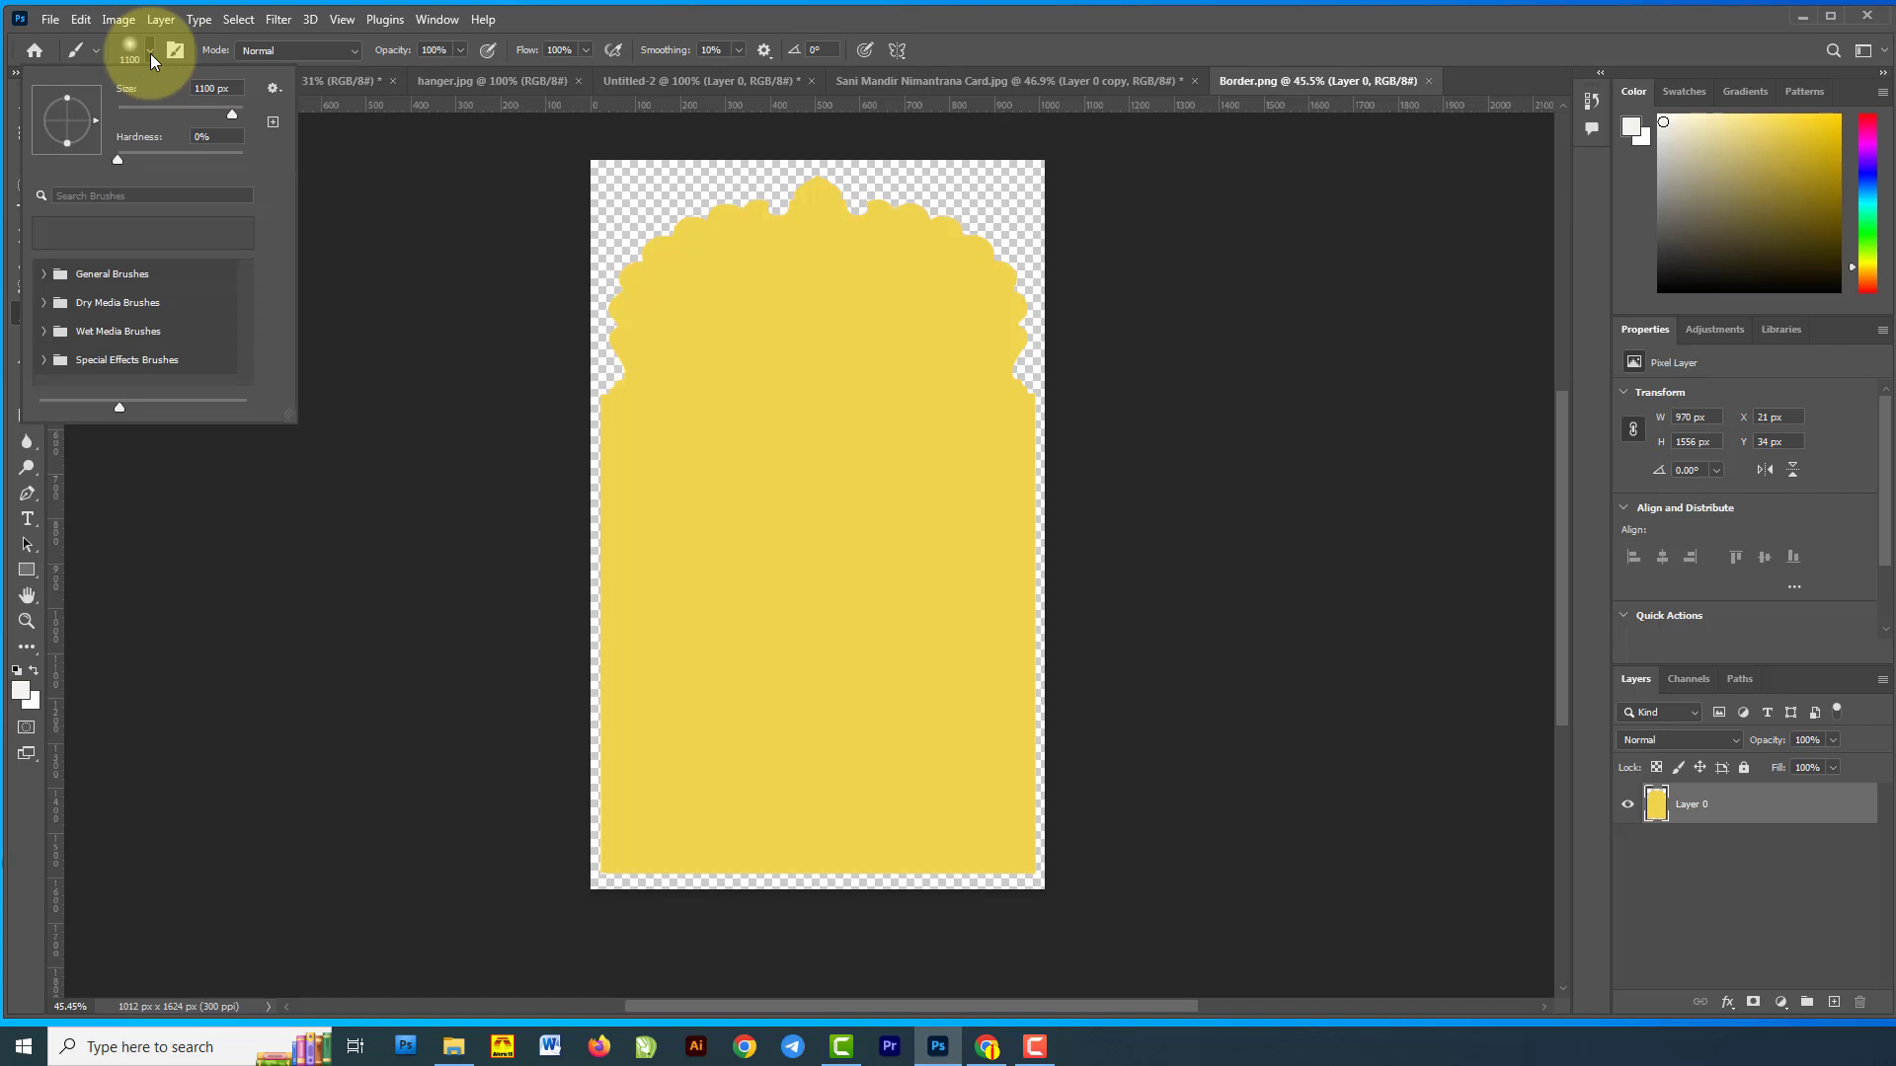
# Dab near-white on the arch's centre with a 155 px brush, and enlarge it to 1000 px to paint one soft central glow.
pyautogui.click(198, 111)
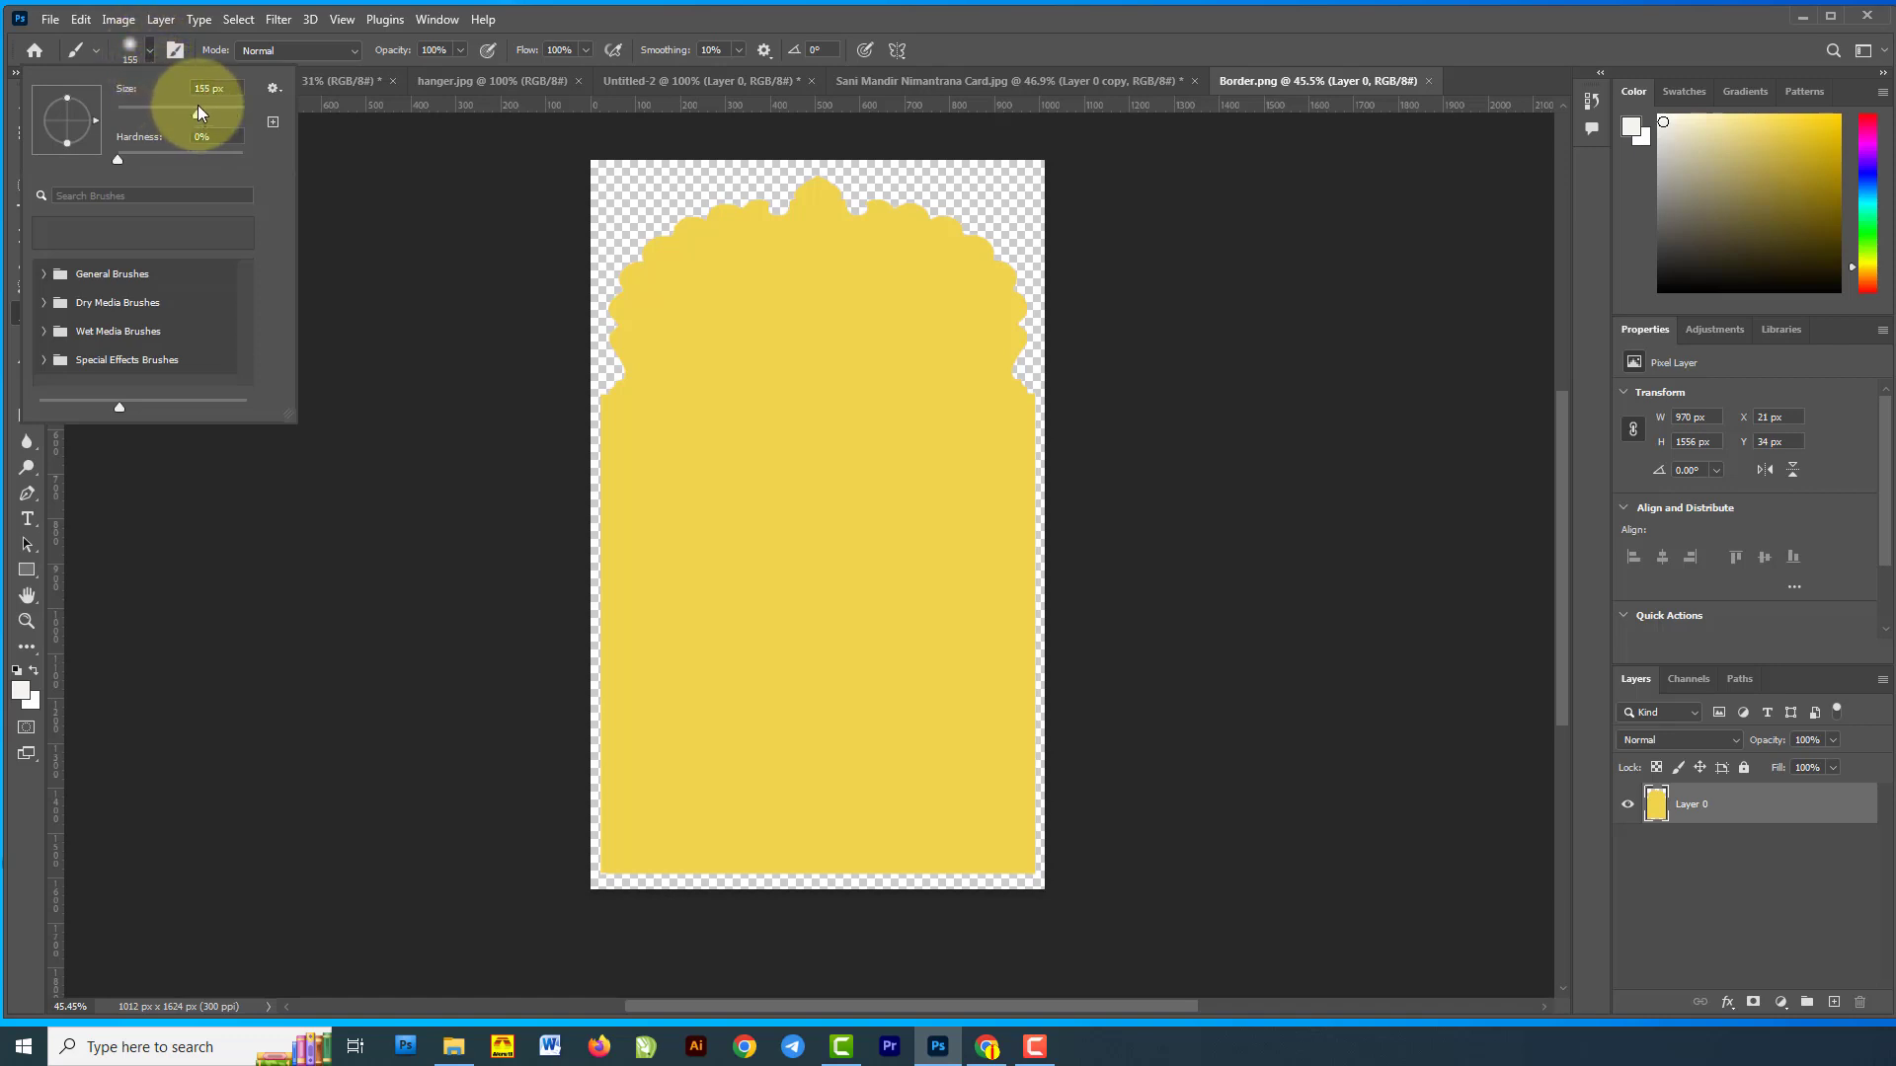
pyautogui.click(811, 522)
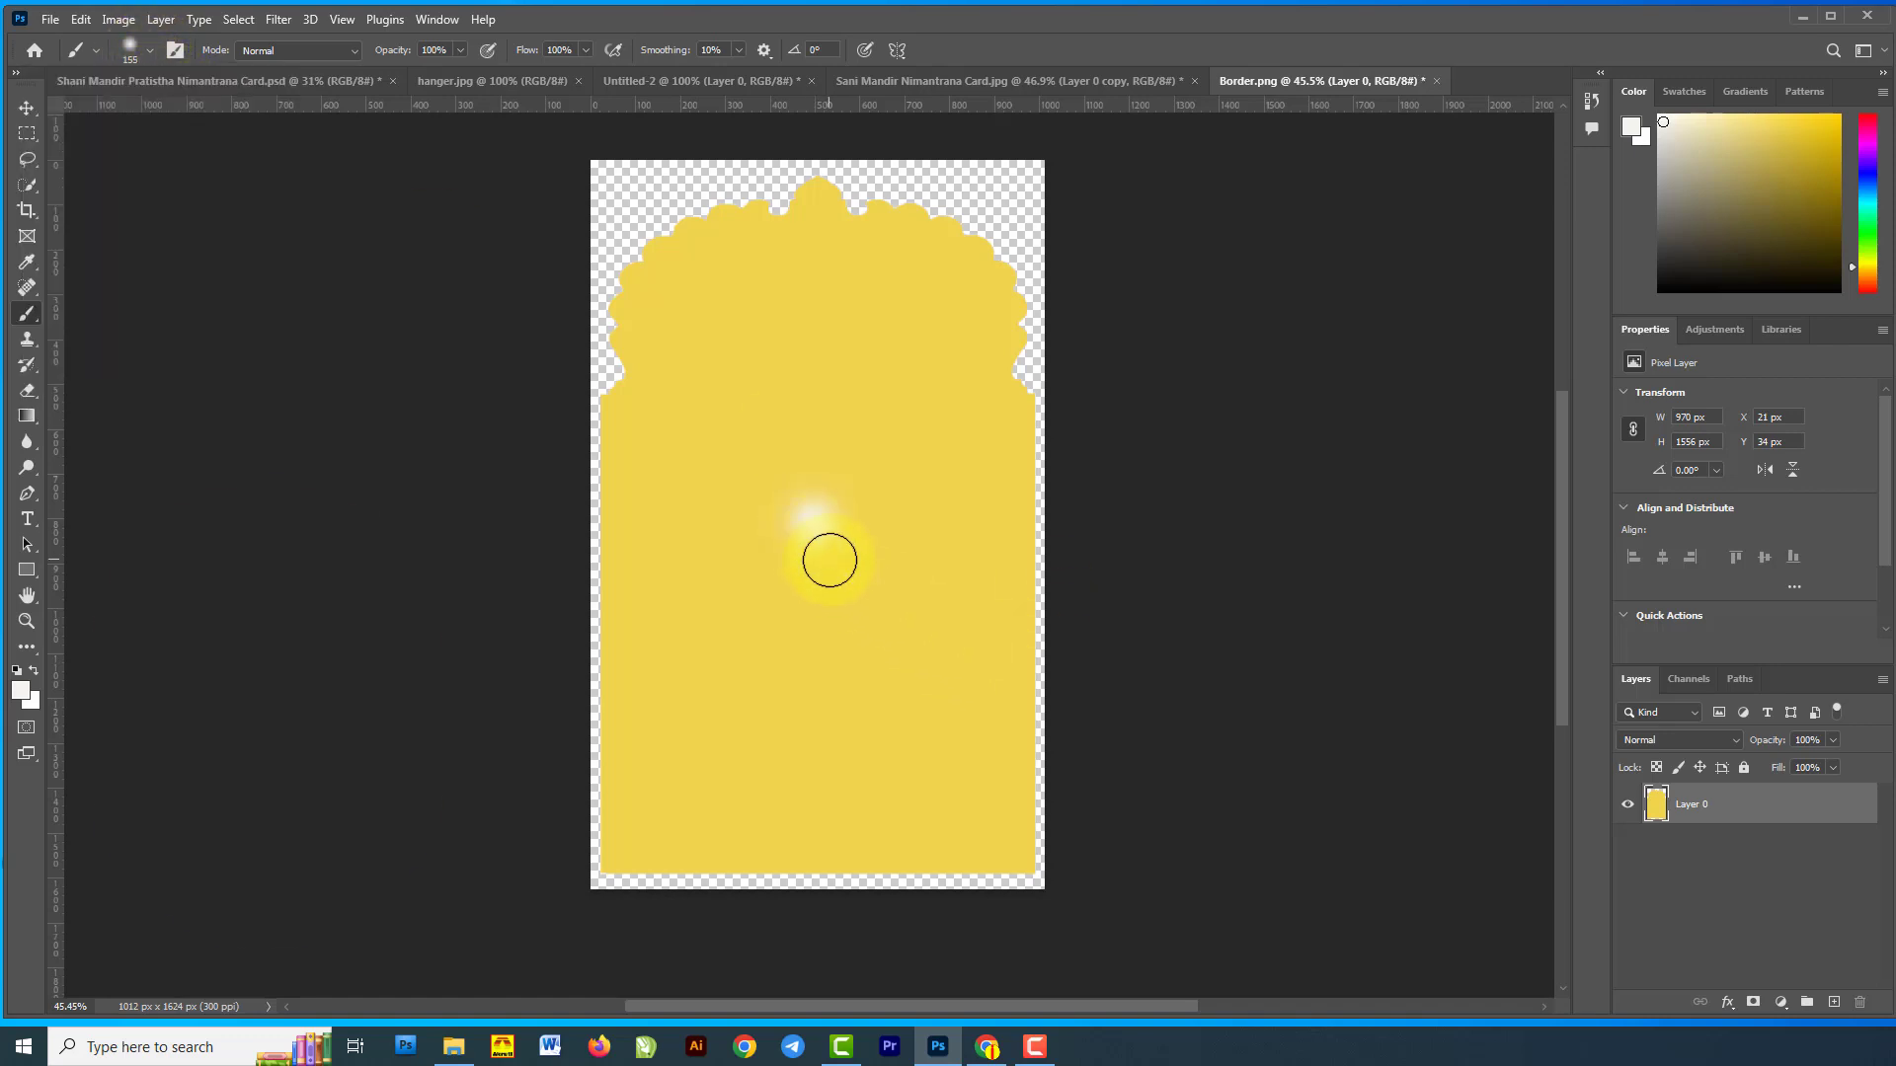
pyautogui.press(']')
pyautogui.press(']')
pyautogui.press(']')
pyautogui.press(']')
pyautogui.press(']')
pyautogui.press(']')
pyautogui.press(']')
pyautogui.press(']')
pyautogui.press(']')
pyautogui.press(']')
pyautogui.press(']')
pyautogui.click(812, 537)
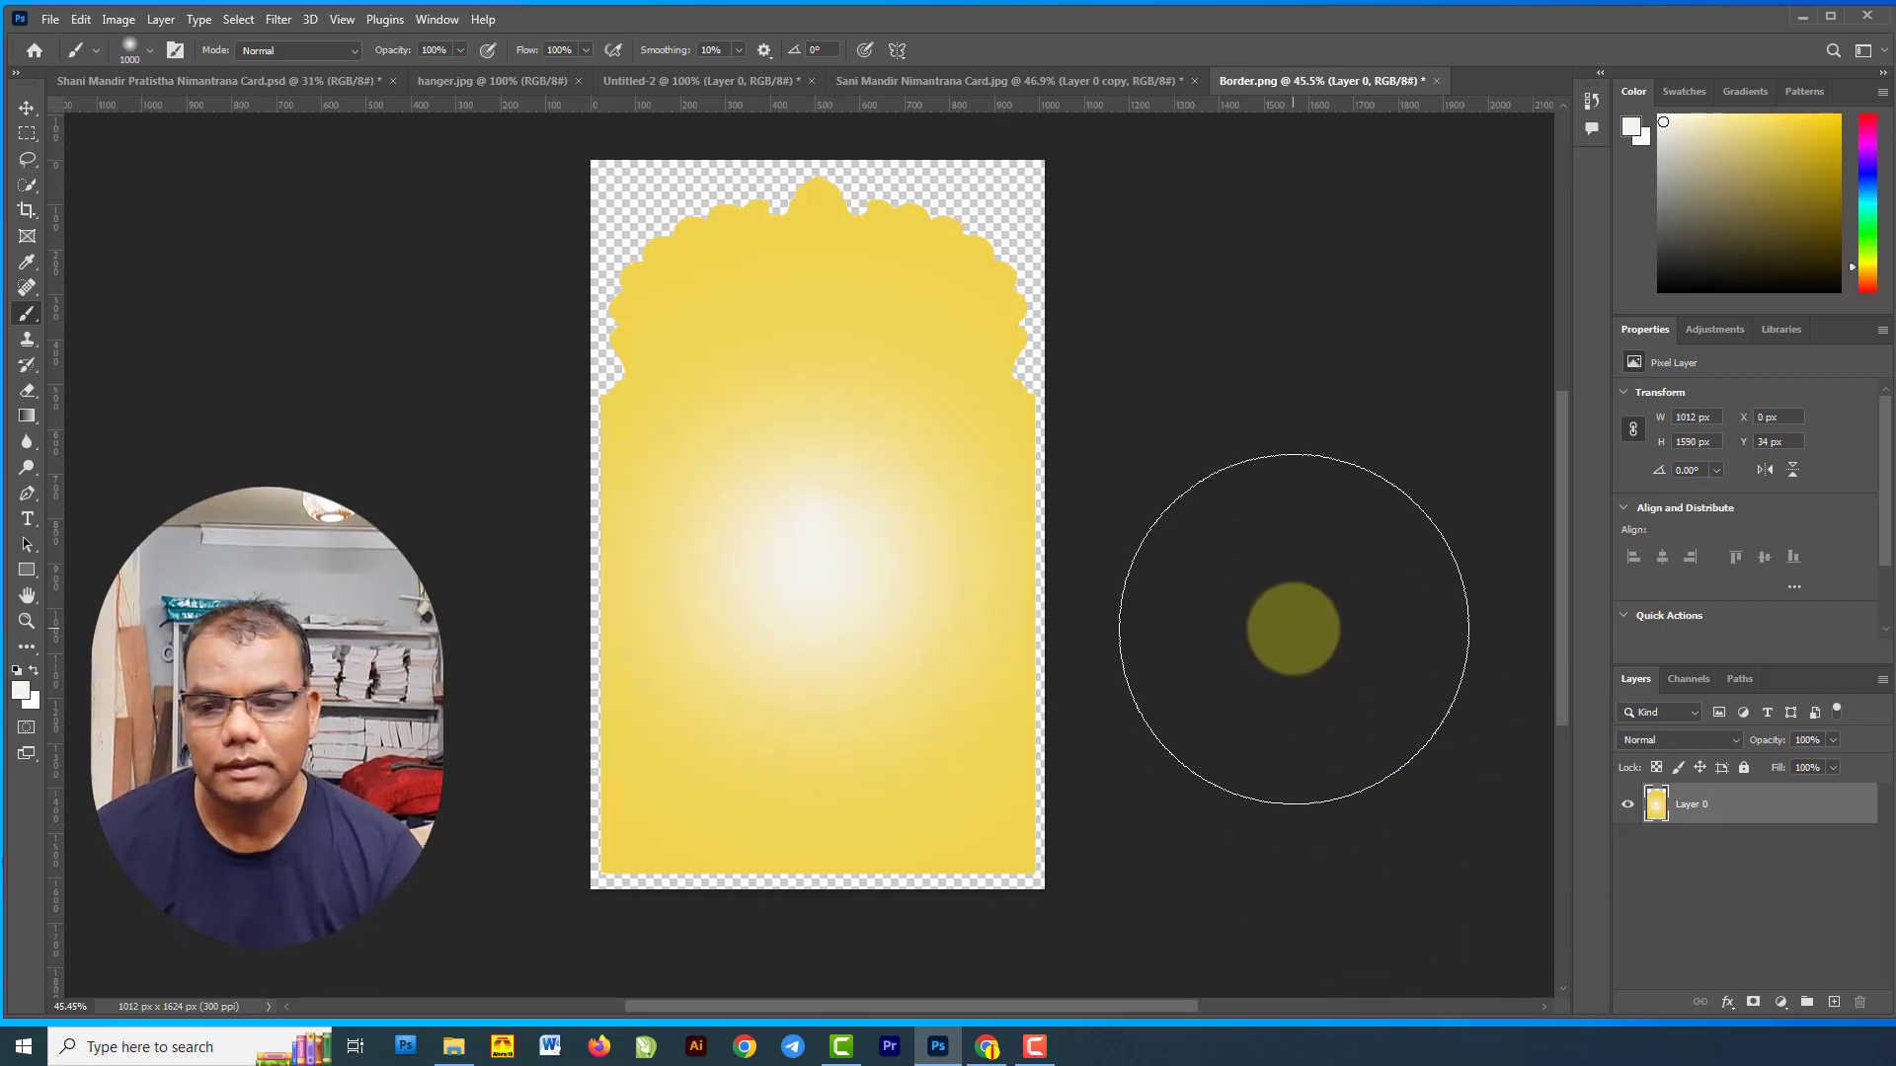
pyautogui.click(815, 505)
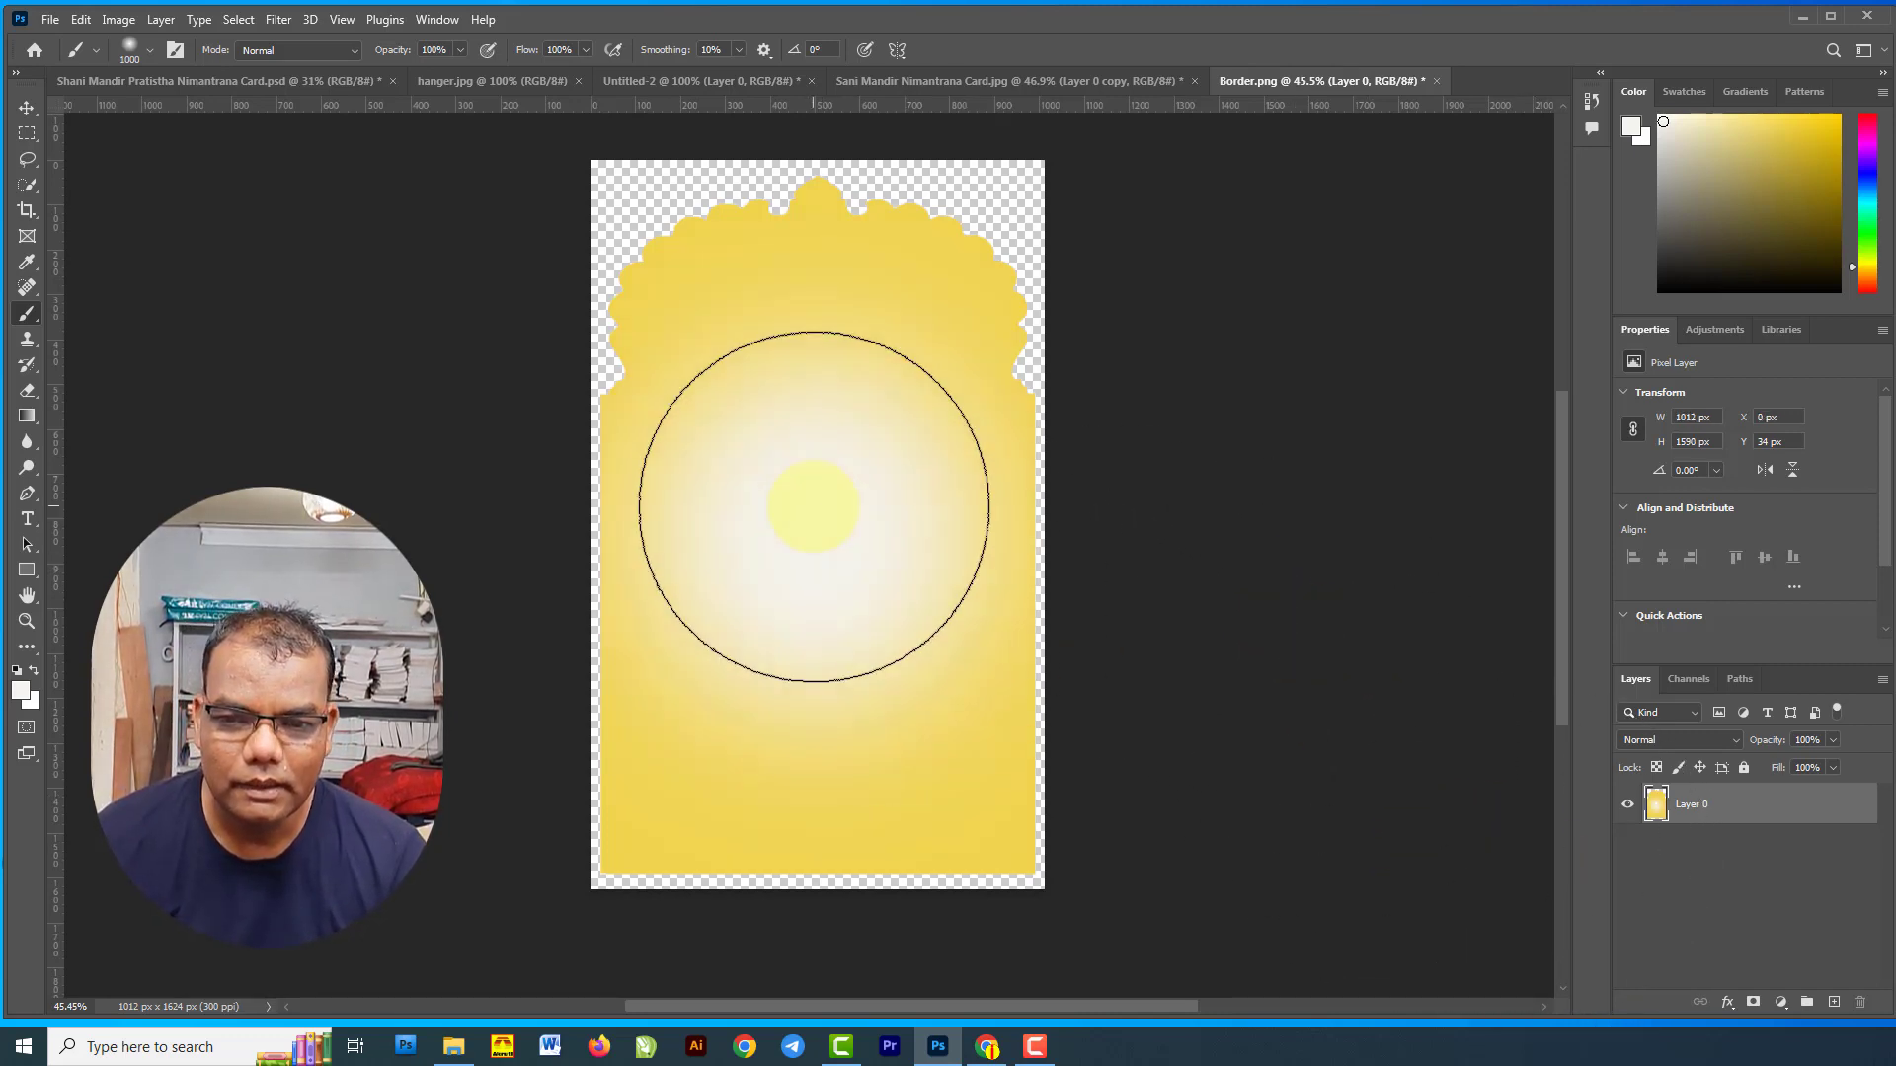
pyautogui.hotkey('ctrl', 'z')
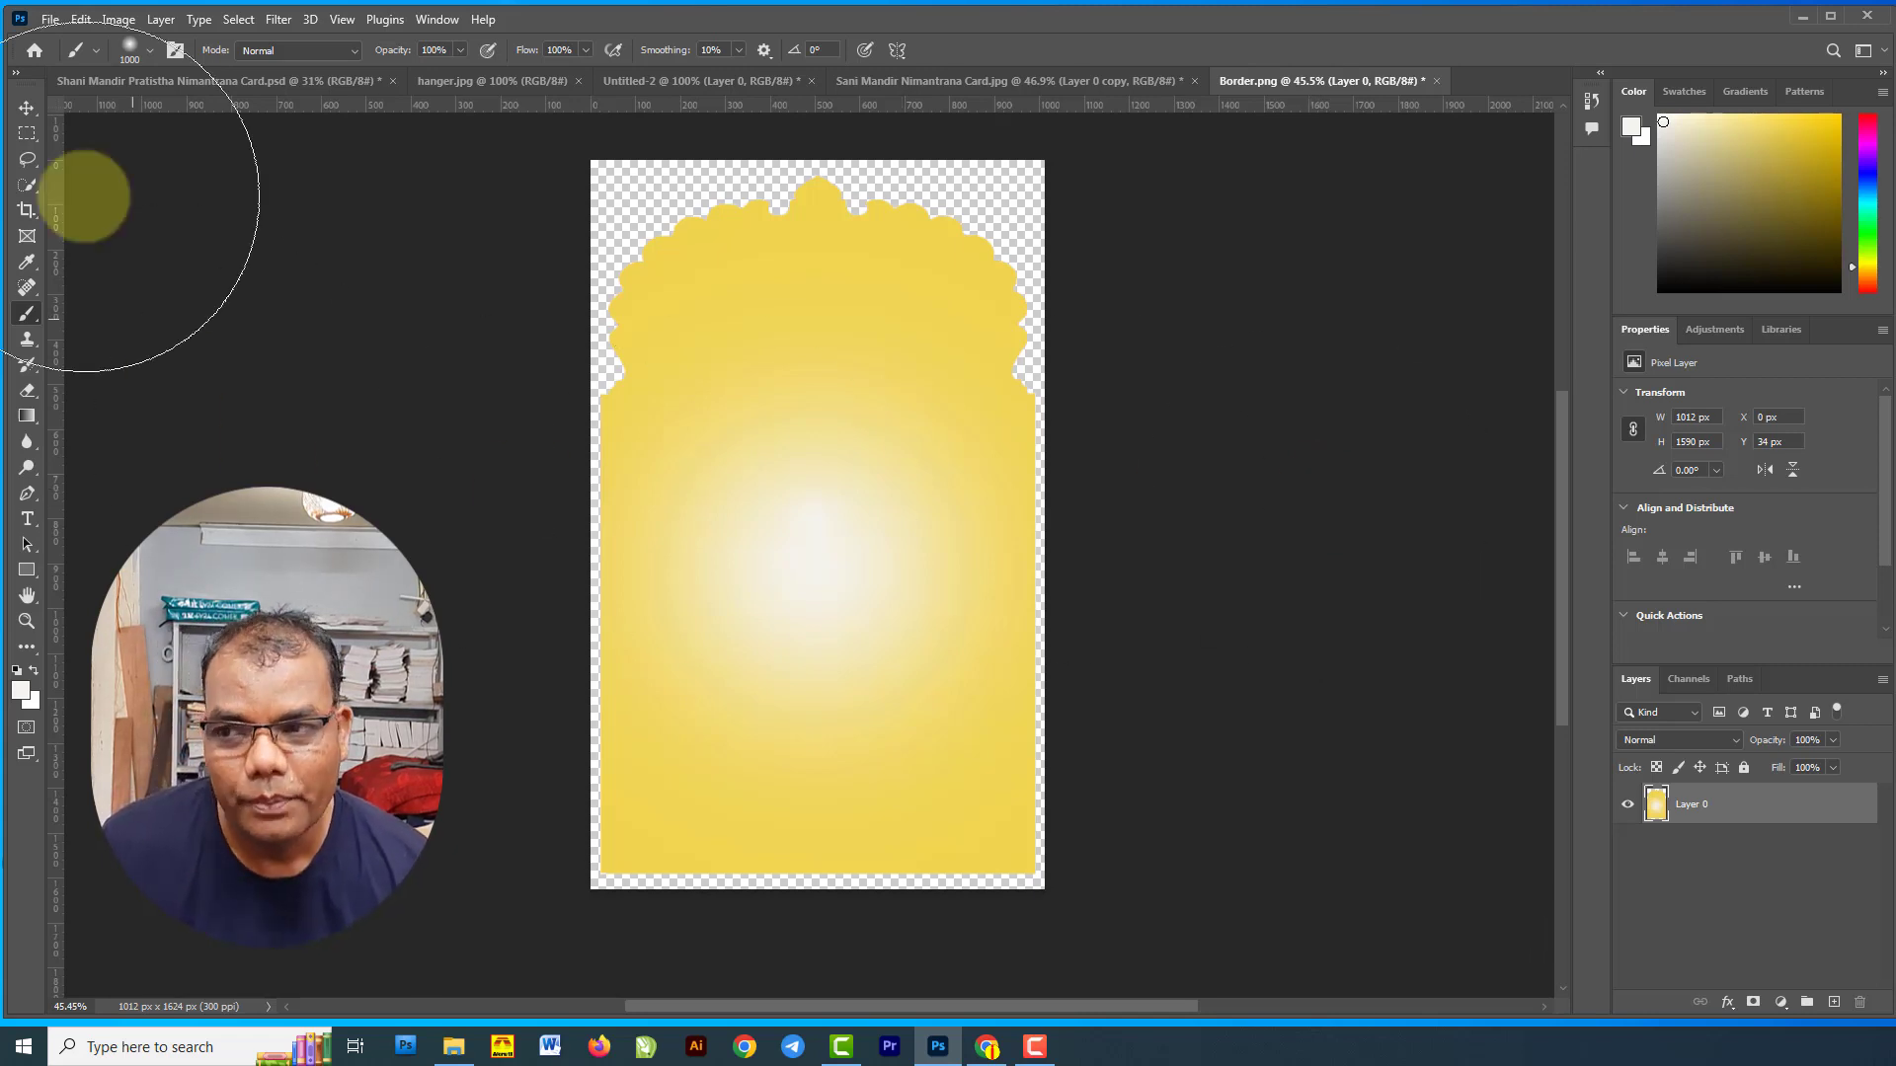
# Preview a Color Overlay on the arch layer in several colours, including #aaae3b, #64c3c9 and #8df1e6, and cancel the layer style.
pyautogui.click(28, 107)
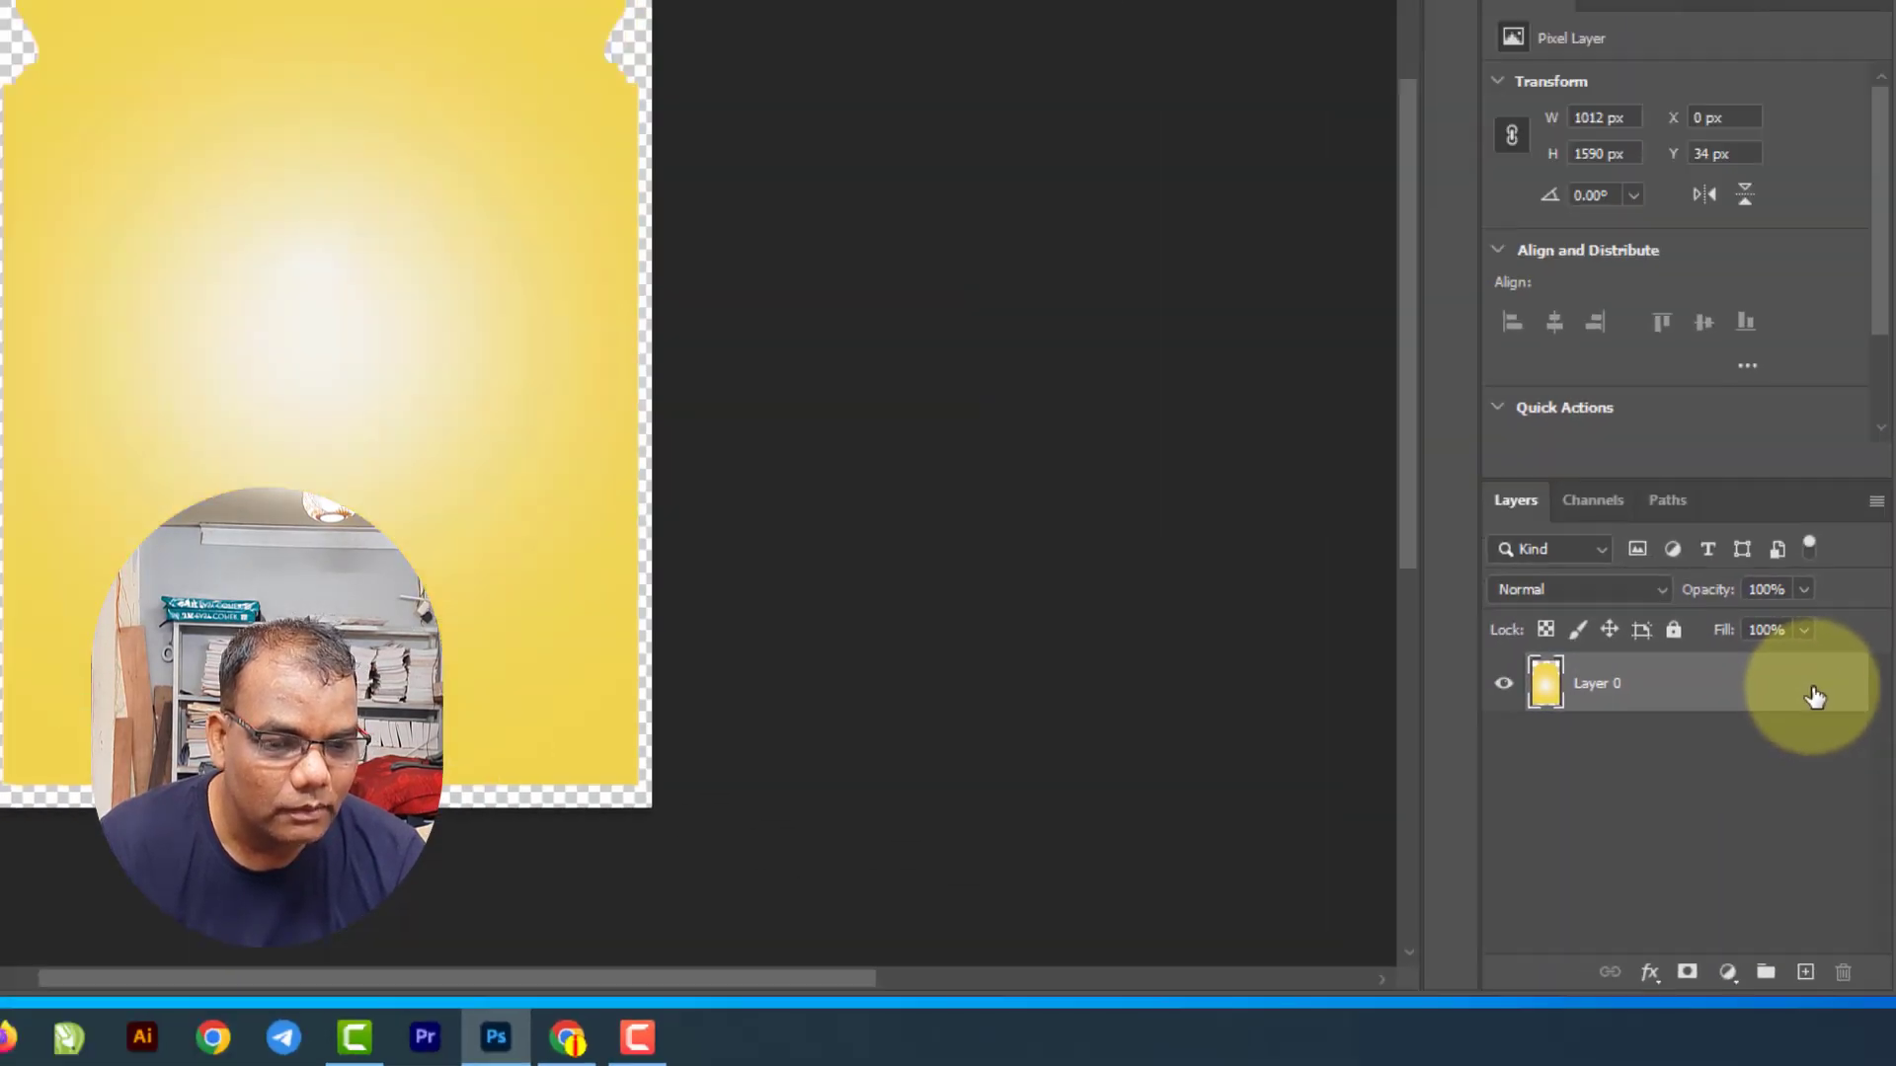
pyautogui.doubleClick(1815, 697)
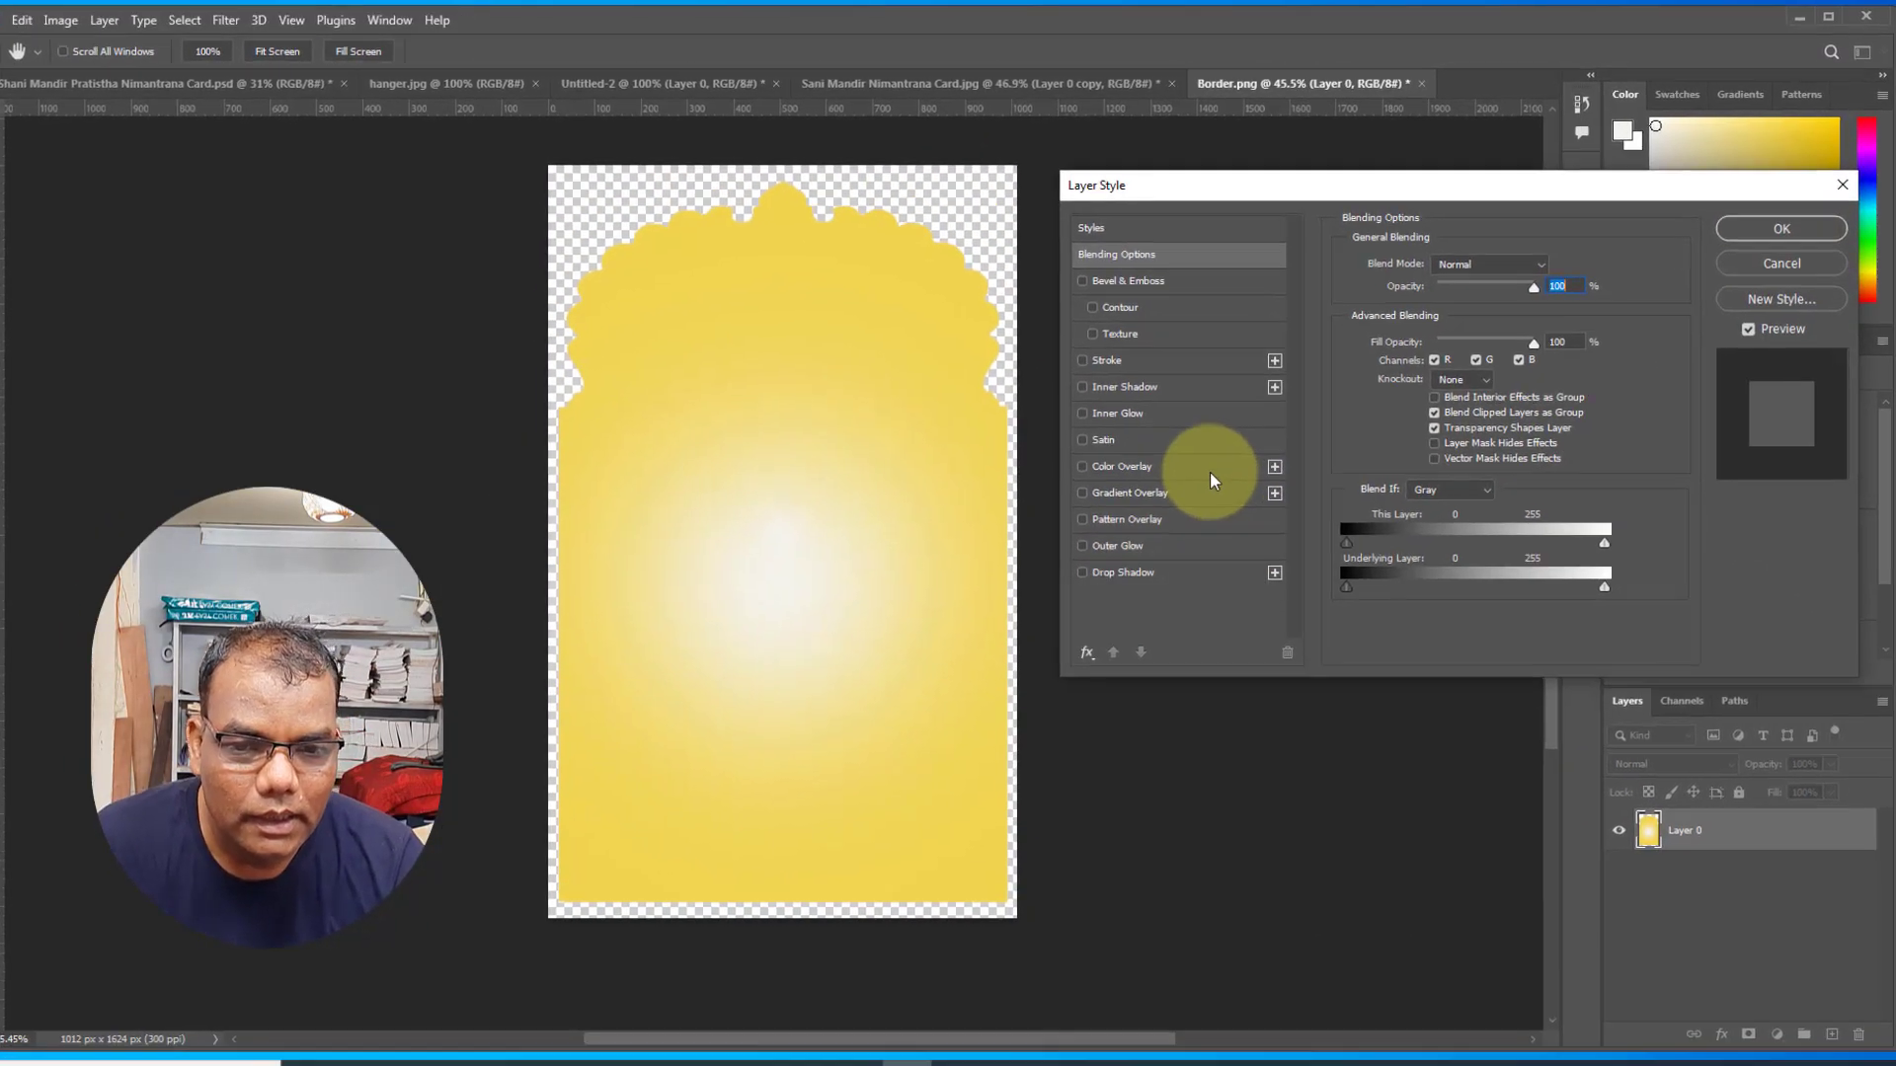
pyautogui.click(1205, 469)
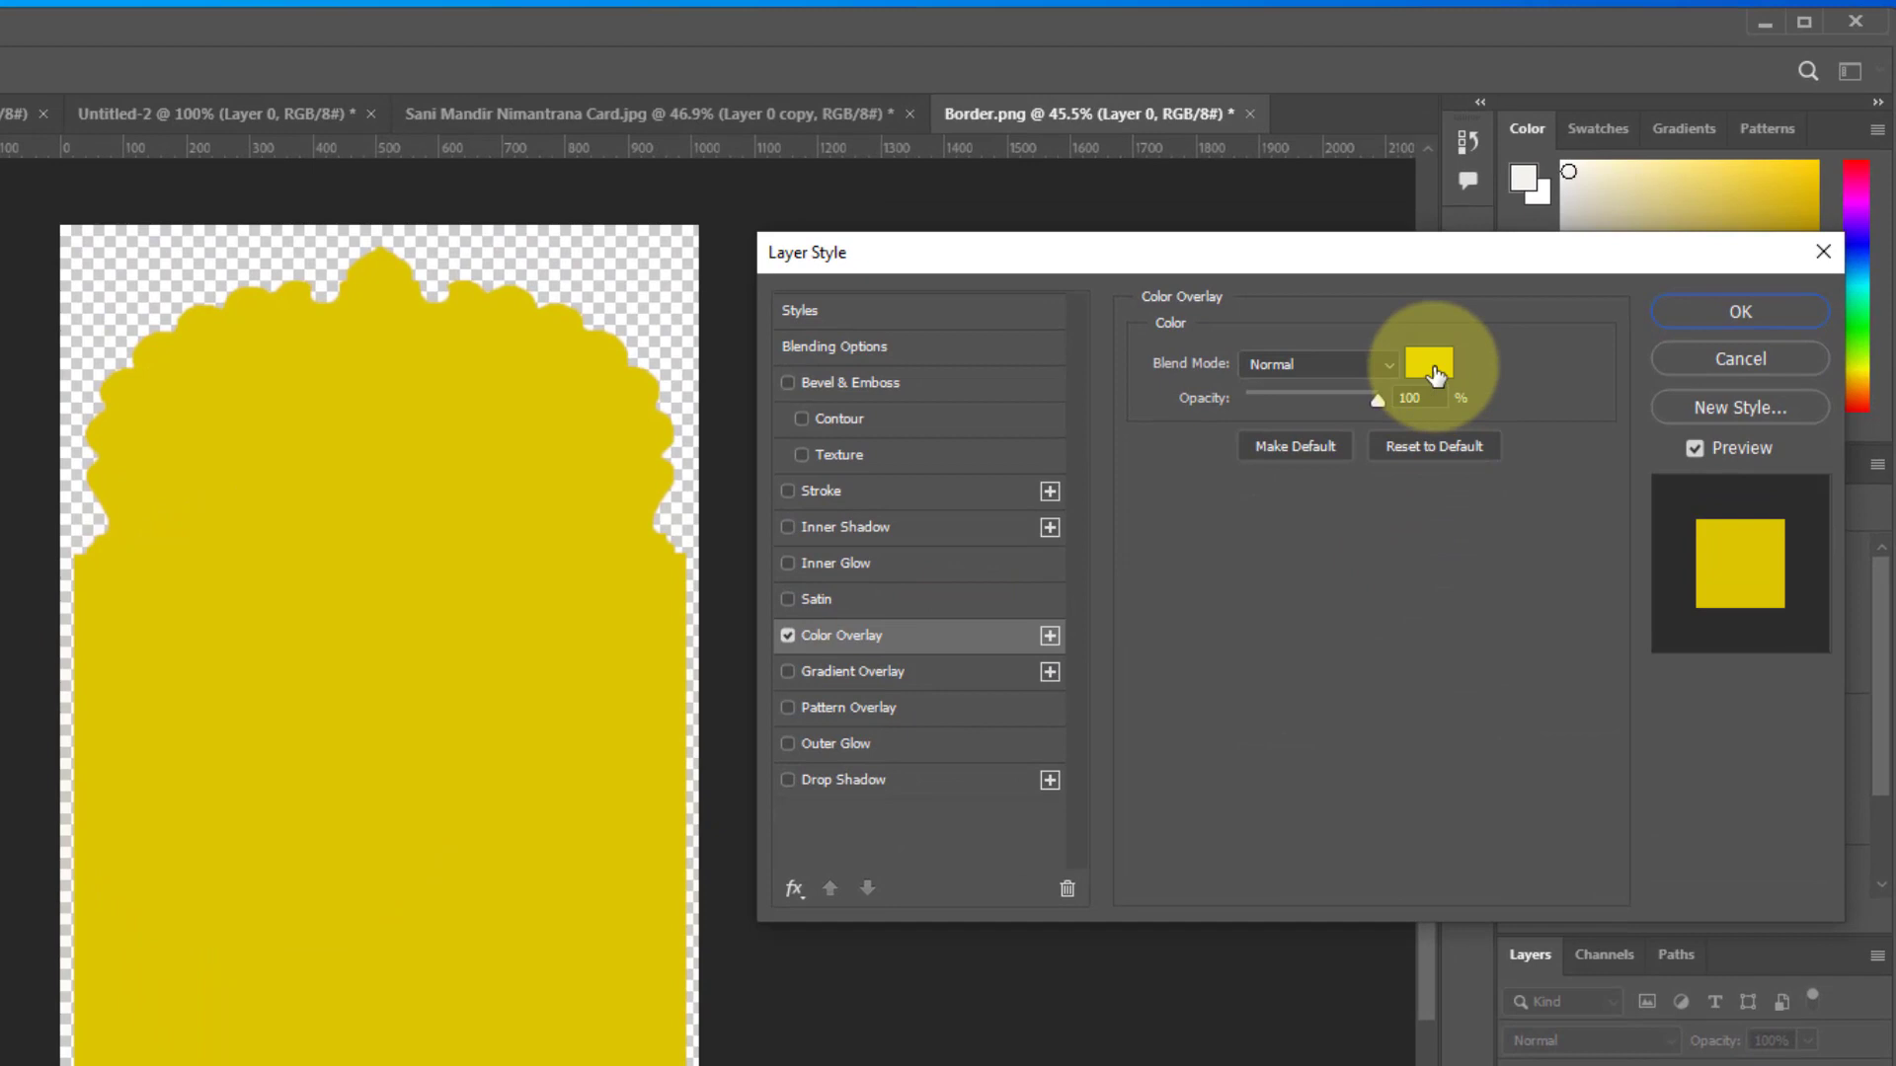
pyautogui.click(1433, 373)
pyautogui.click(1467, 713)
pyautogui.moveTo(1359, 644)
pyautogui.mouseDown()
pyautogui.moveTo(1253, 668)
pyautogui.moveTo(1316, 714)
pyautogui.mouseUp()
pyautogui.moveTo(1484, 642); pyautogui.dragTo(1476, 915)
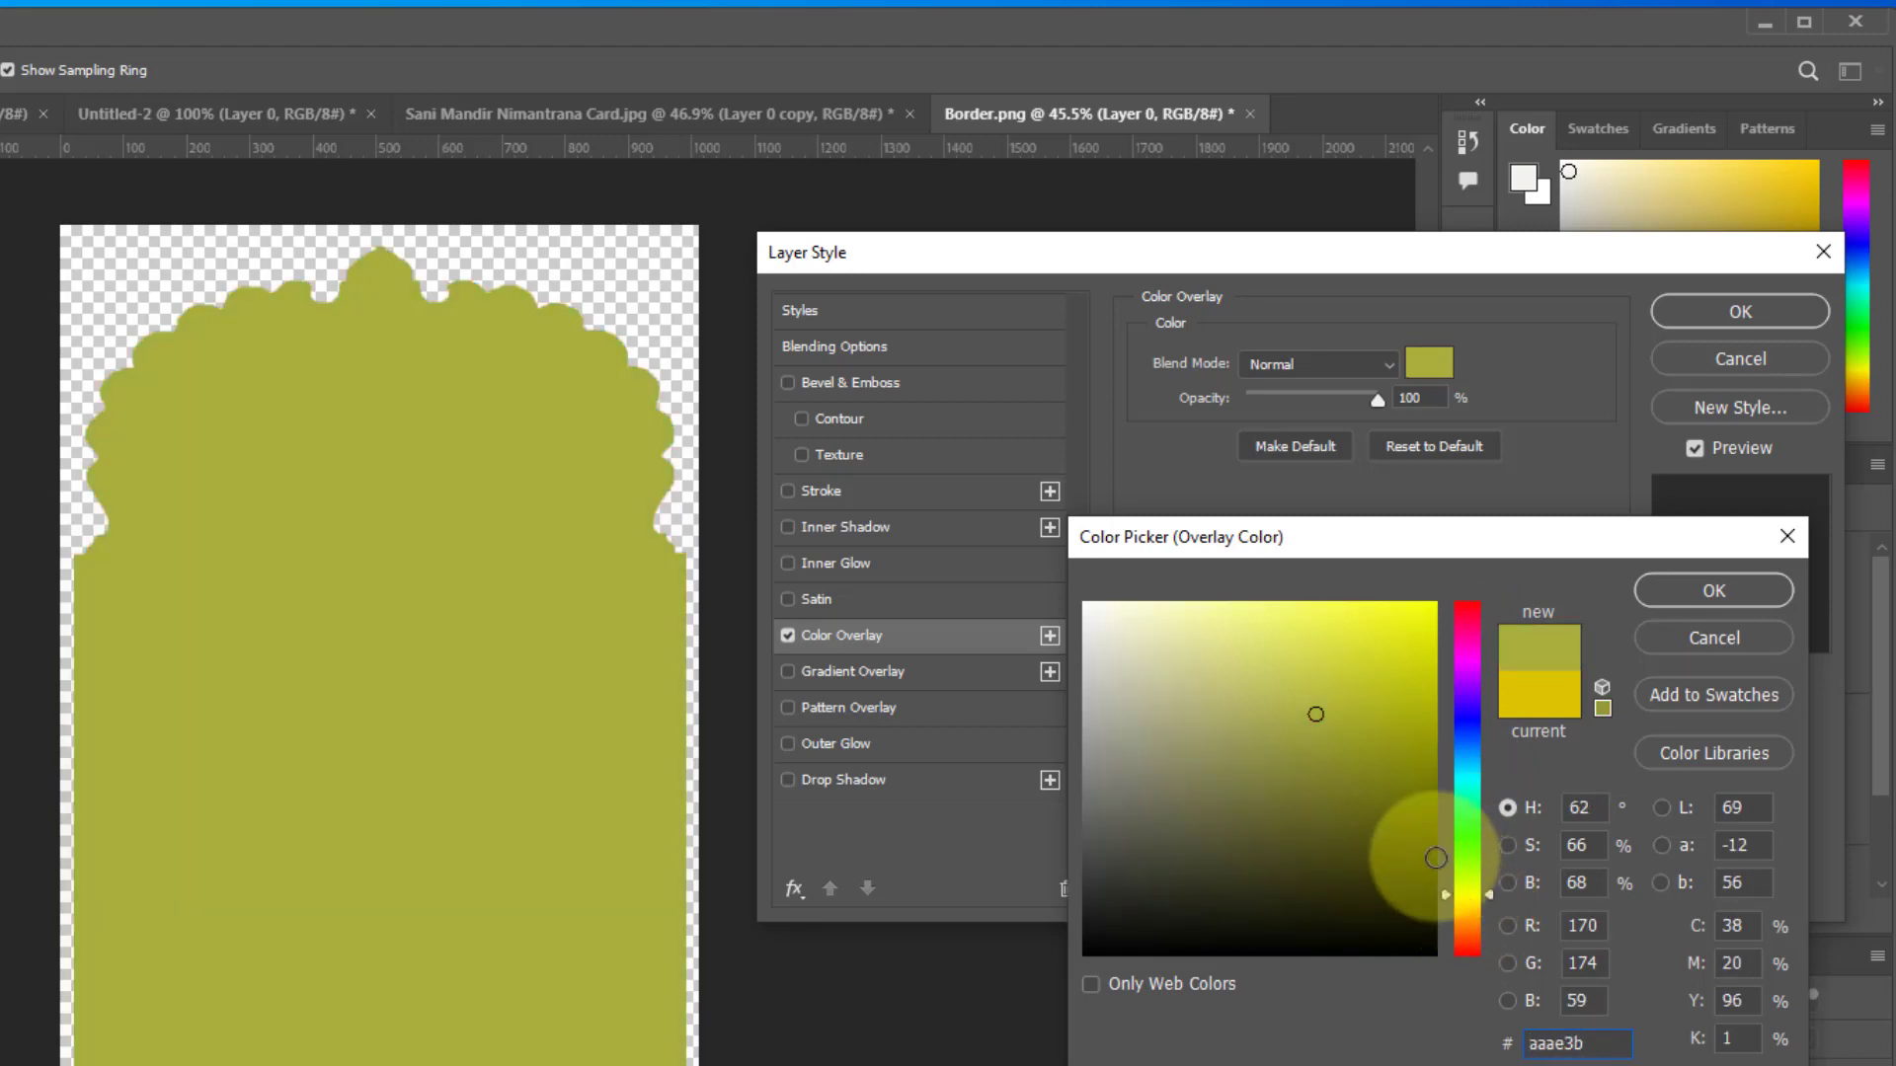
pyautogui.click(1471, 775)
pyautogui.click(1259, 671)
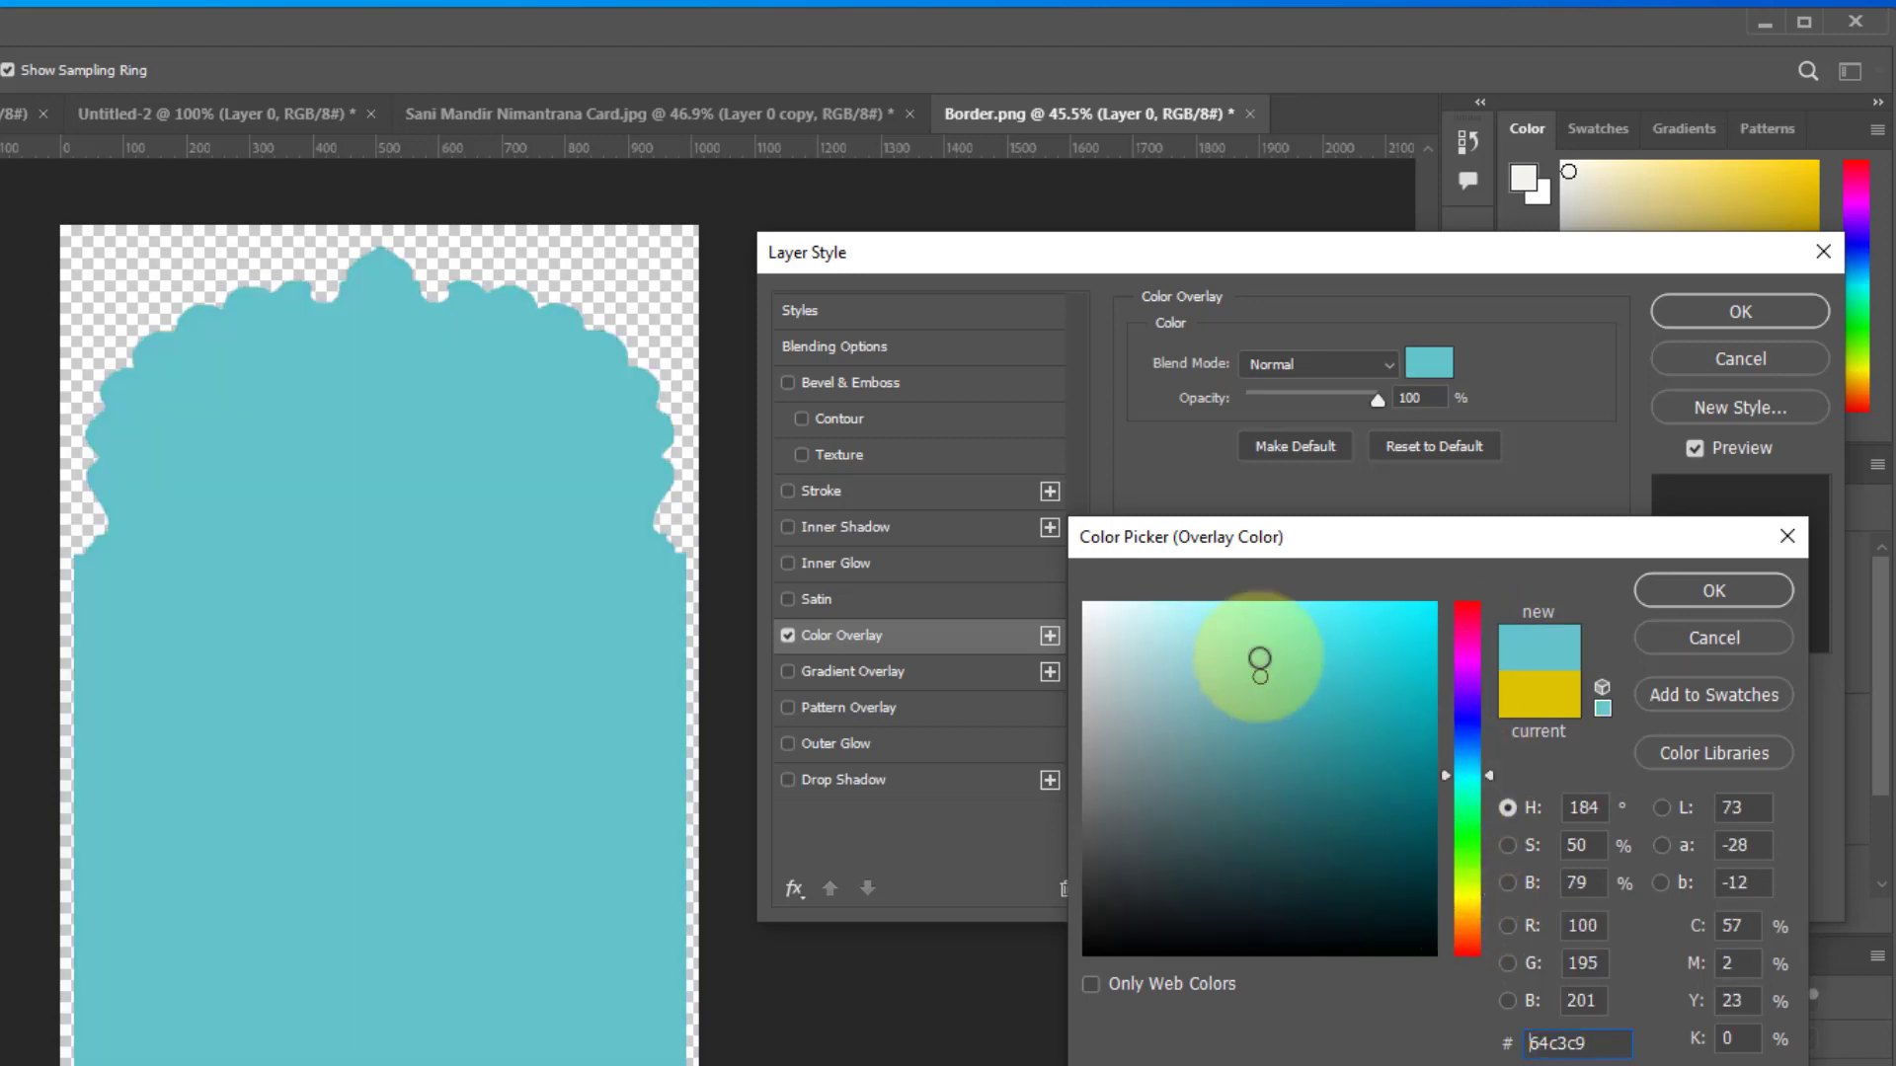
pyautogui.moveTo(1259, 659)
pyautogui.mouseDown()
pyautogui.moveTo(1214, 619)
pyautogui.moveTo(1211, 690)
pyautogui.moveTo(1413, 867)
pyautogui.mouseUp()
pyautogui.moveTo(1463, 886)
pyautogui.mouseDown()
pyautogui.moveTo(1450, 792)
pyautogui.moveTo(1473, 785)
pyautogui.mouseUp()
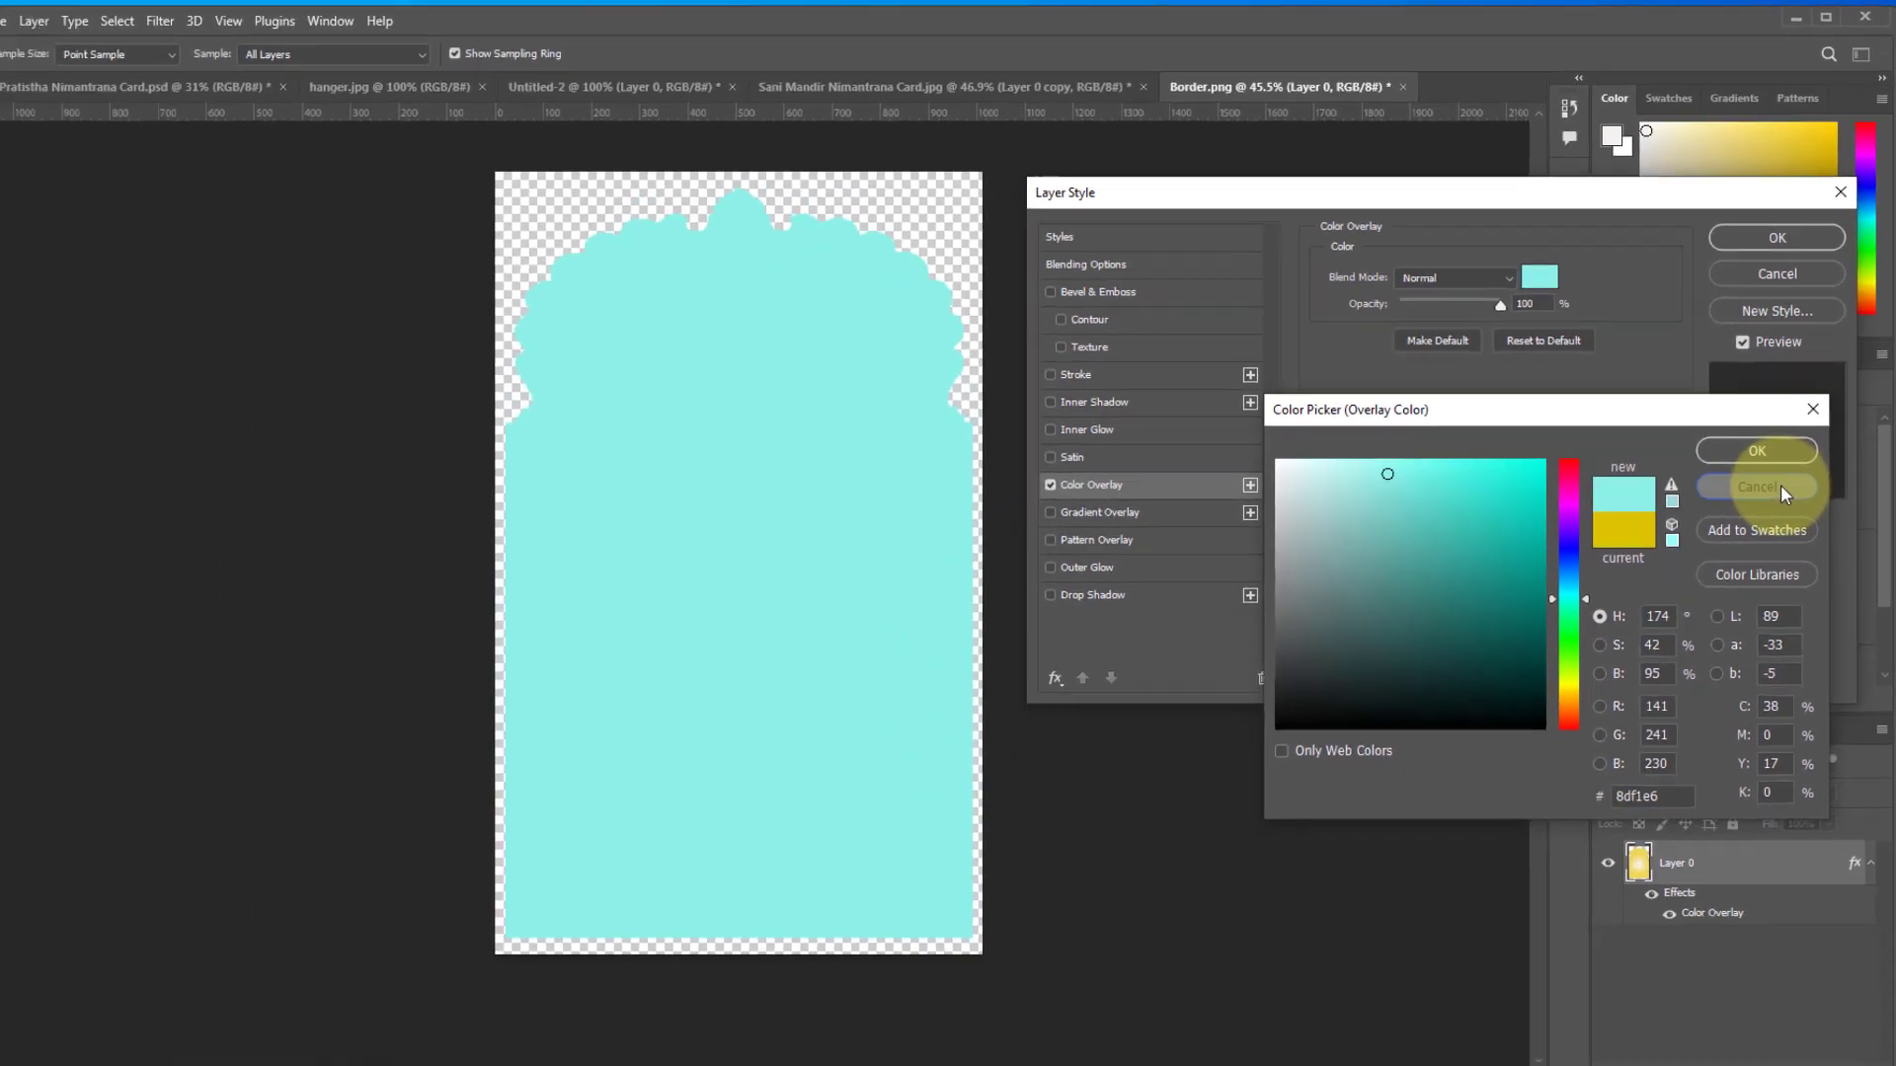
pyautogui.click(1780, 484)
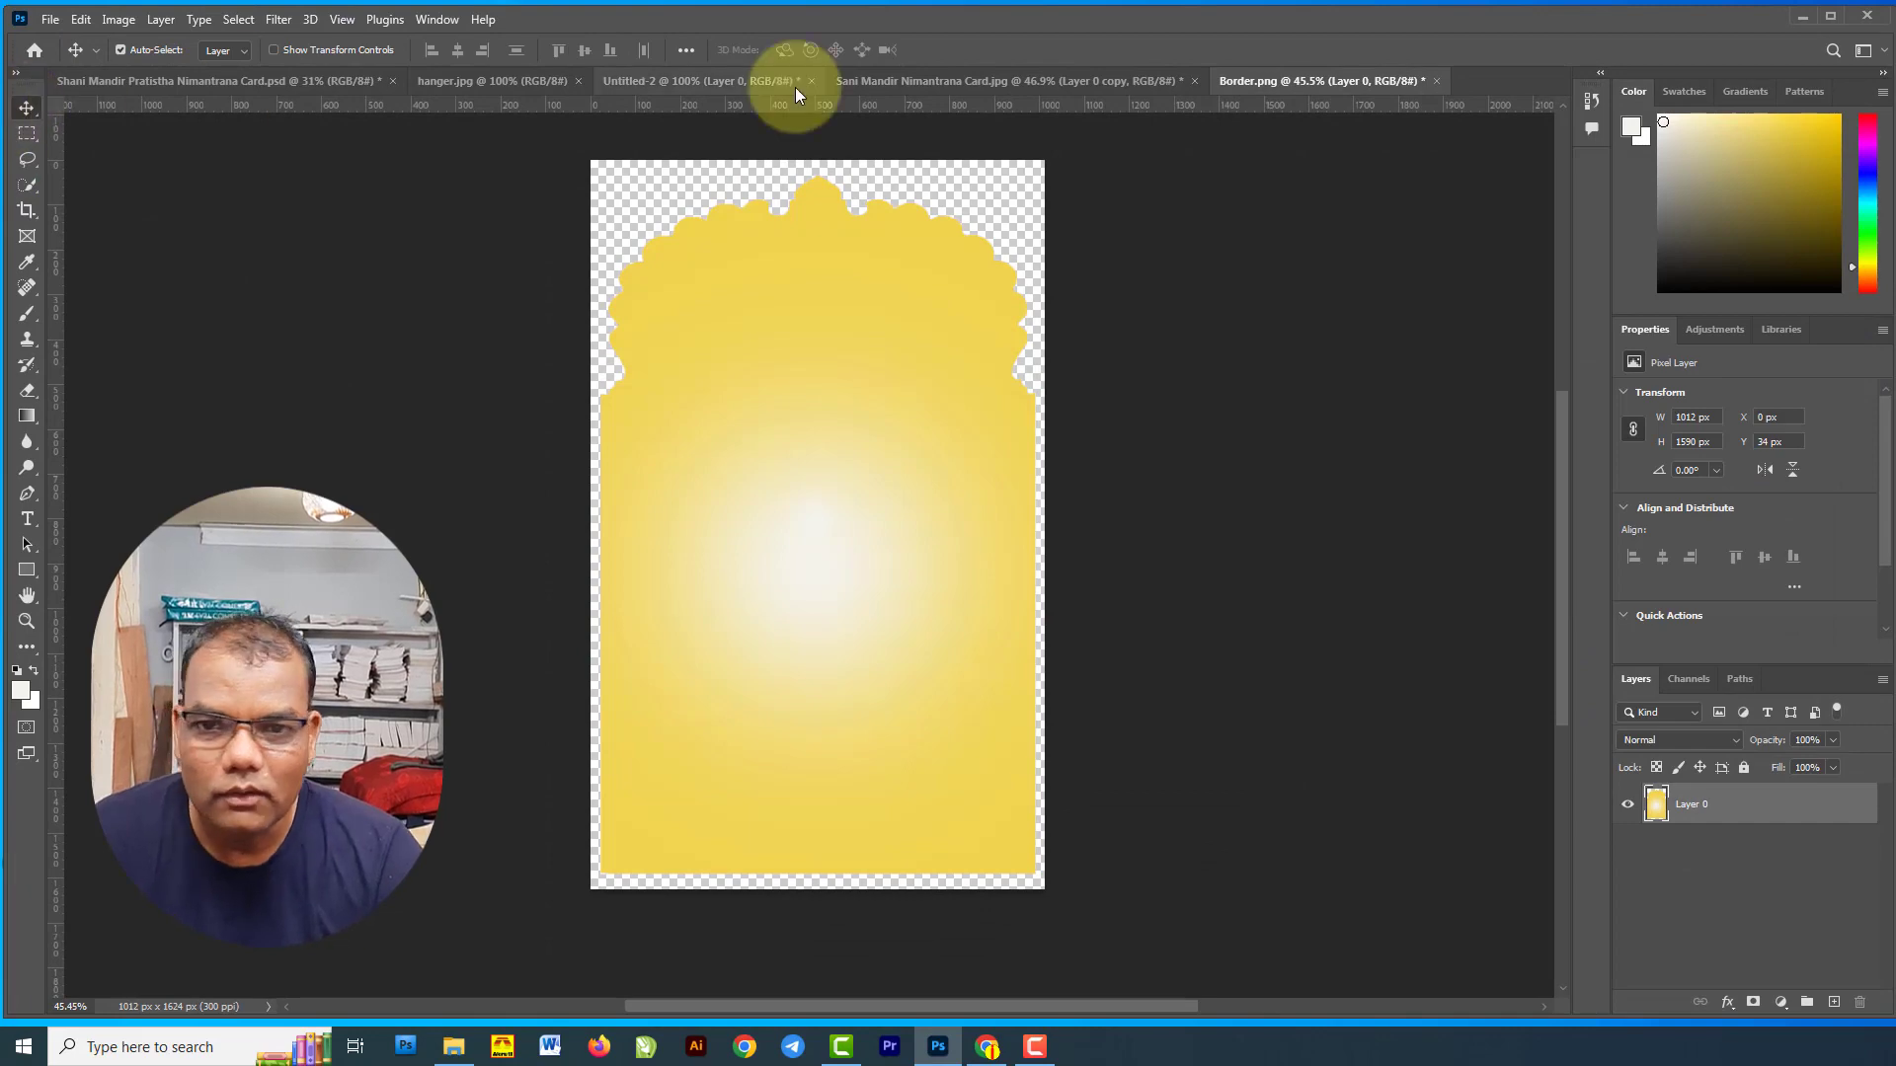
# In the Sani Mandir Nimantrana Card document, select the original Layer 0 and examine the hanging ornaments under the arch's upper left.
pyautogui.click(1058, 80)
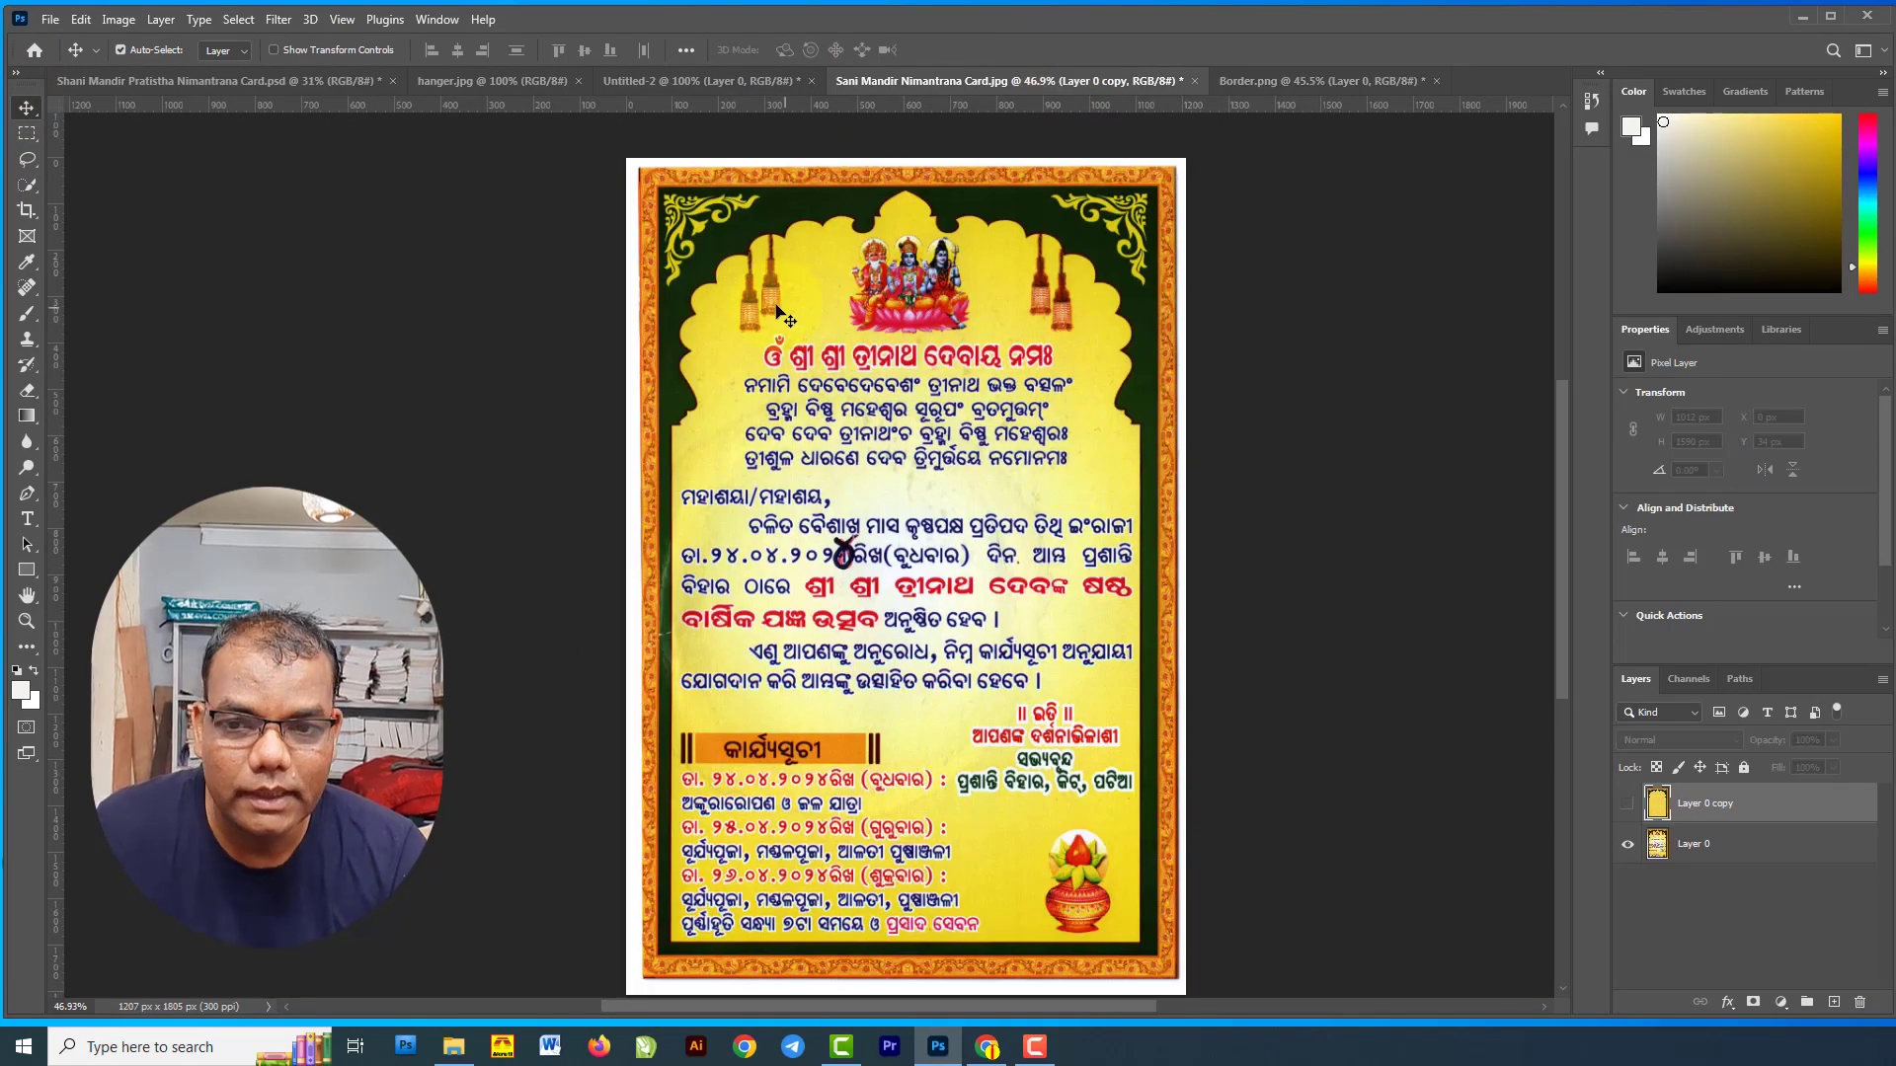
pyautogui.click(768, 267)
pyautogui.scroll(3, 768, 267)
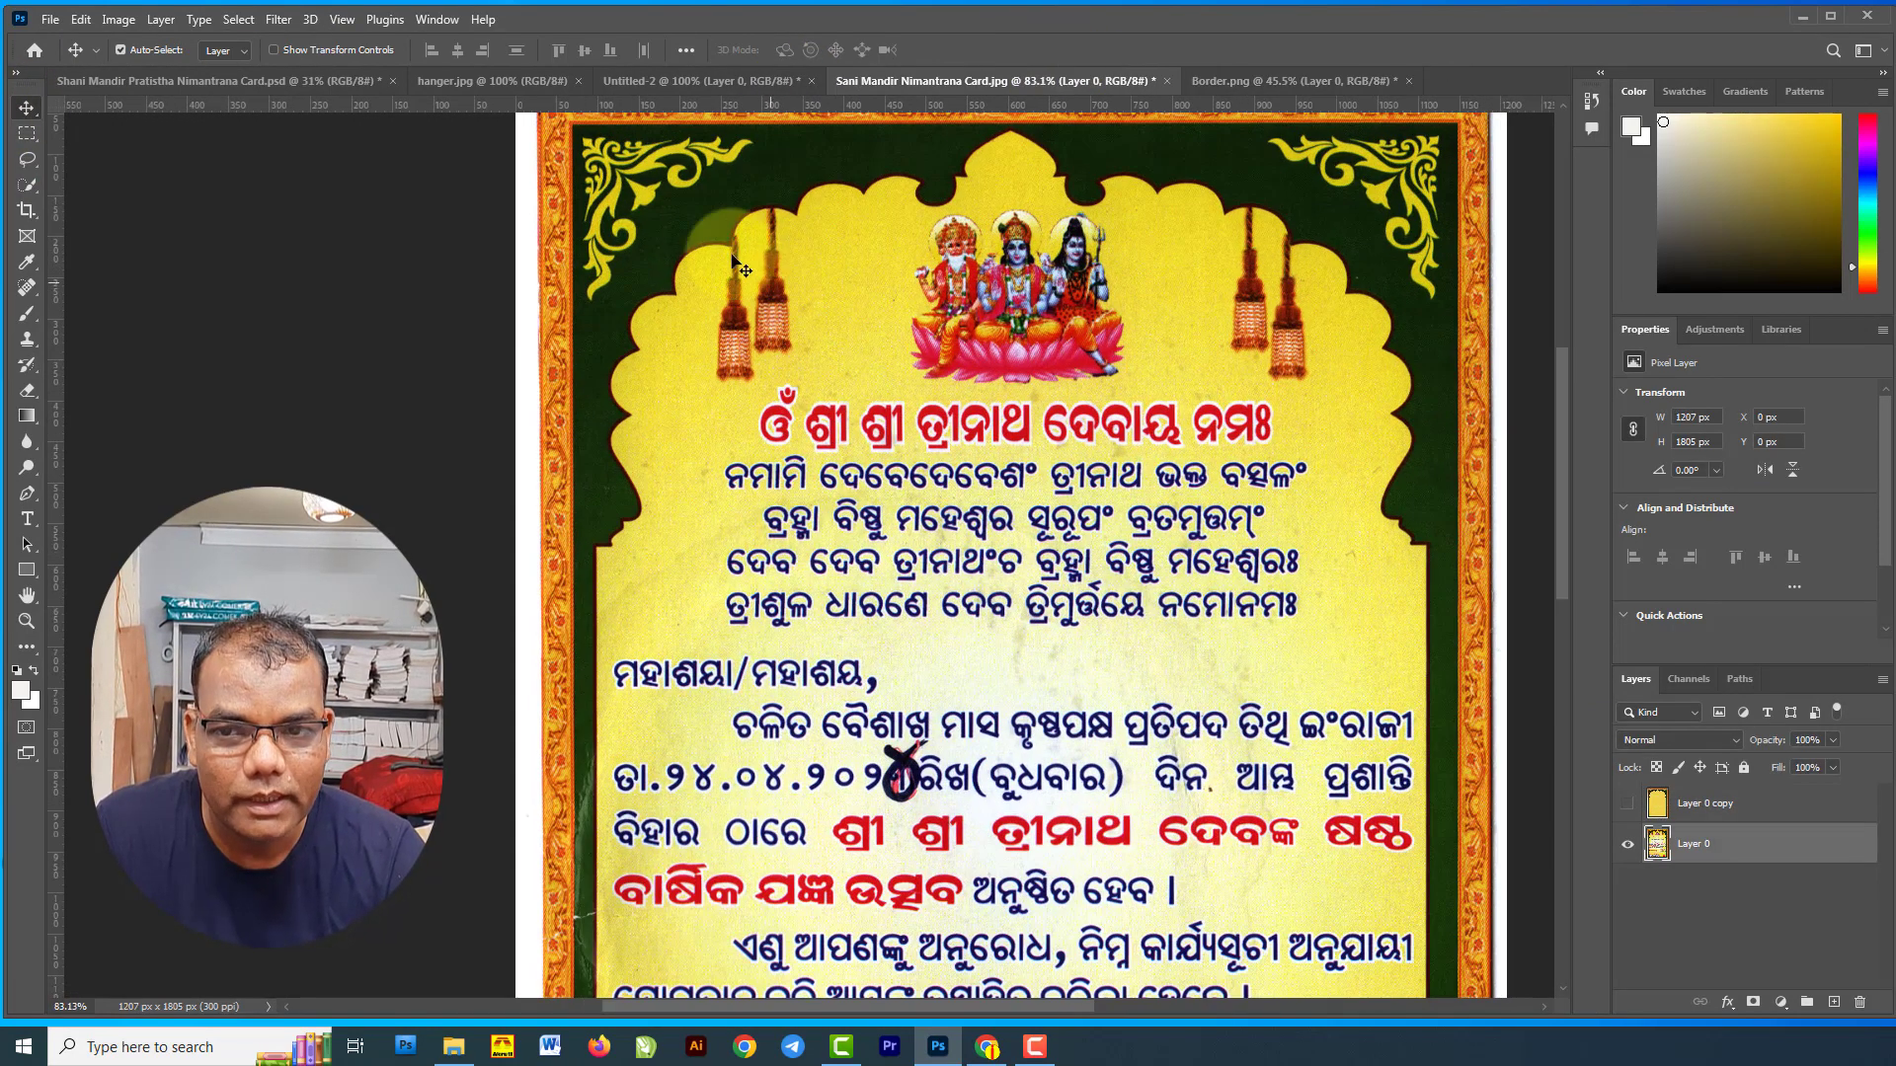